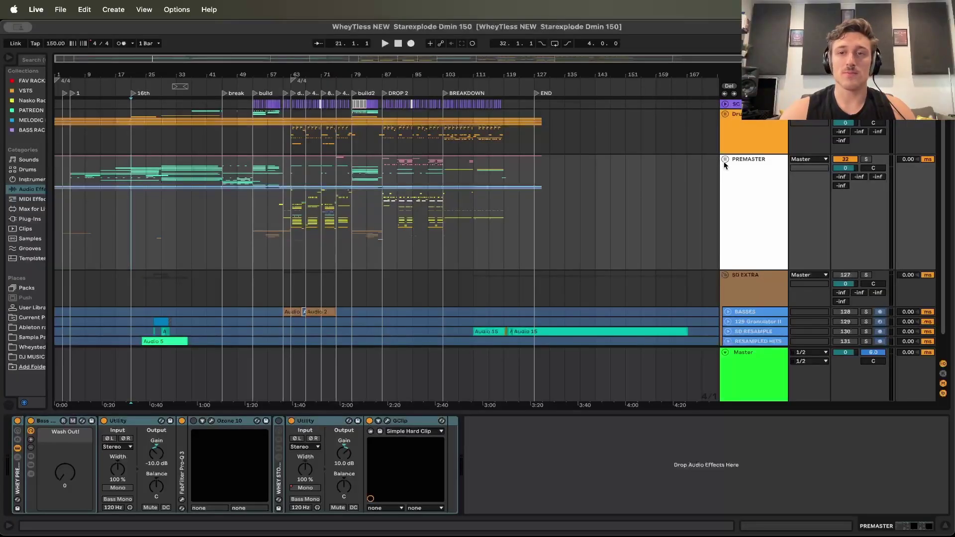
Expand the PREMASTER and vocal groups and audition the MAIN VOX vocals in solo from bar 21
click(725, 160)
click(740, 214)
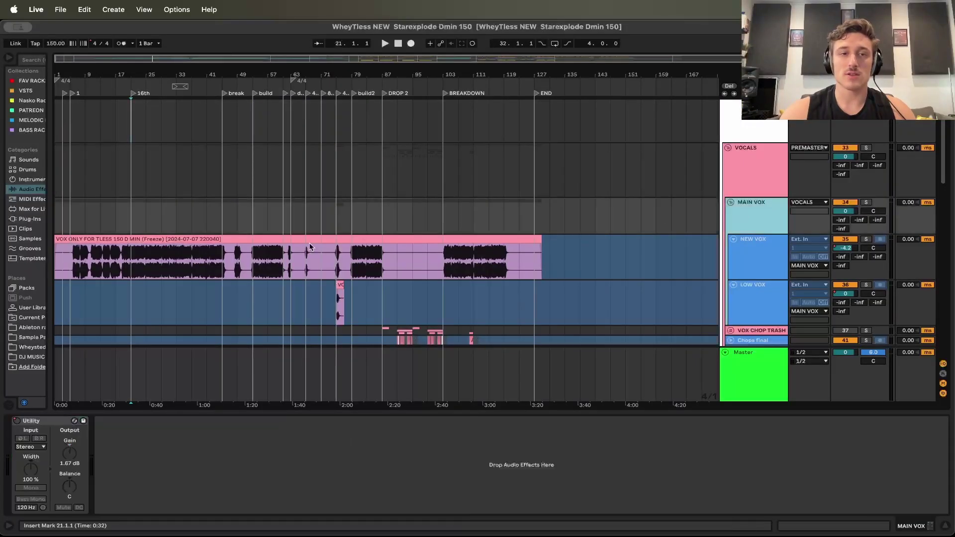
click(128, 265)
key(plus)
key(space)
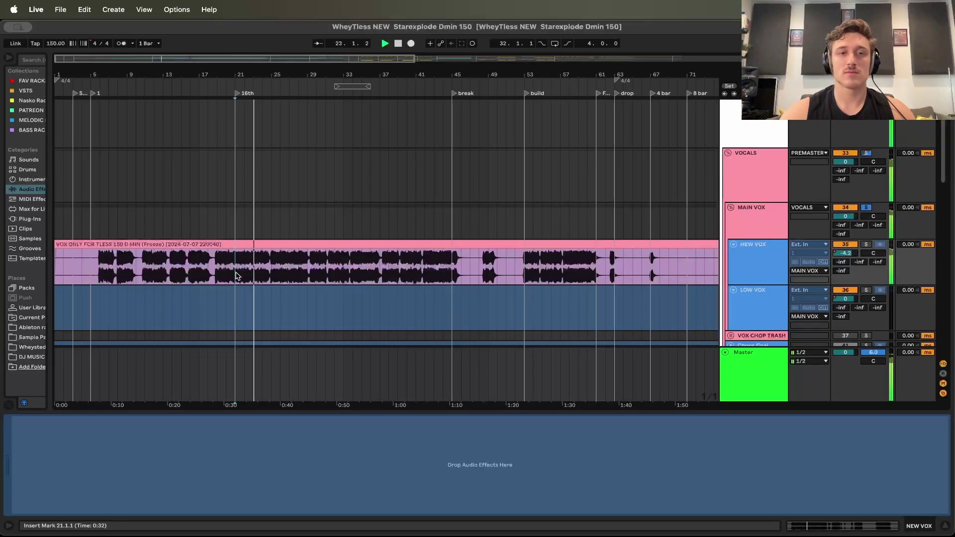
click(352, 273)
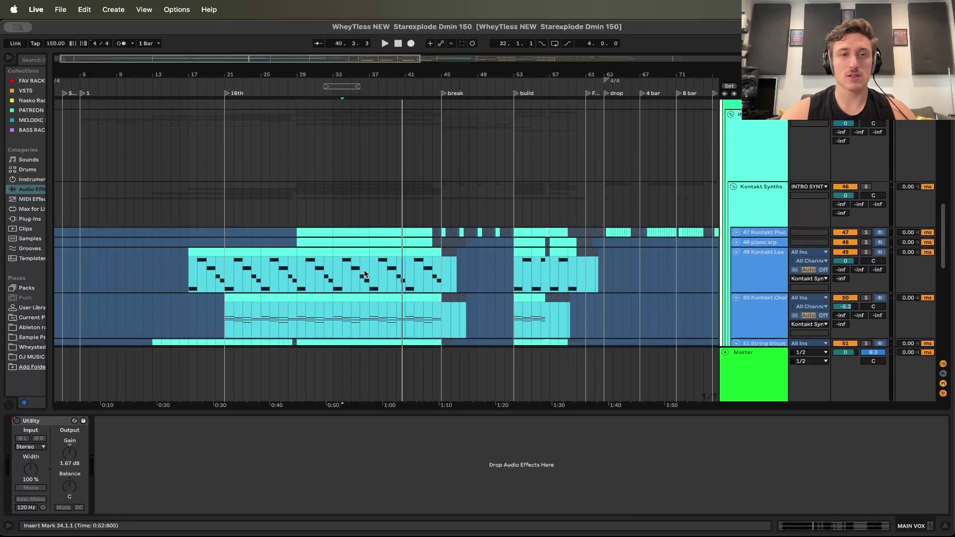
Solo the Kontakt Synths group, selecting bars 21 to 31 and then setting the start position at bar 23
click(215, 208)
drag(222, 209, 313, 230)
click(762, 210)
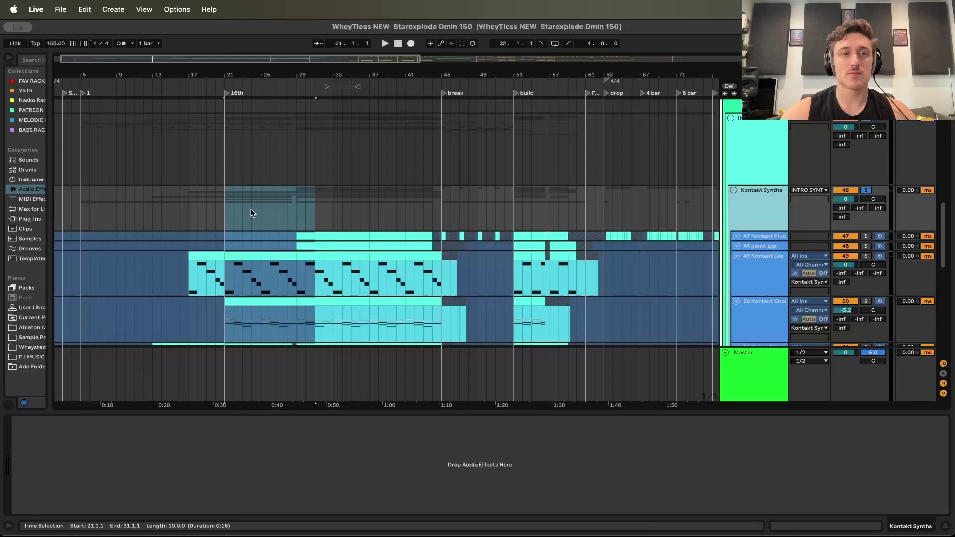
scroll(231, 211, down, 3)
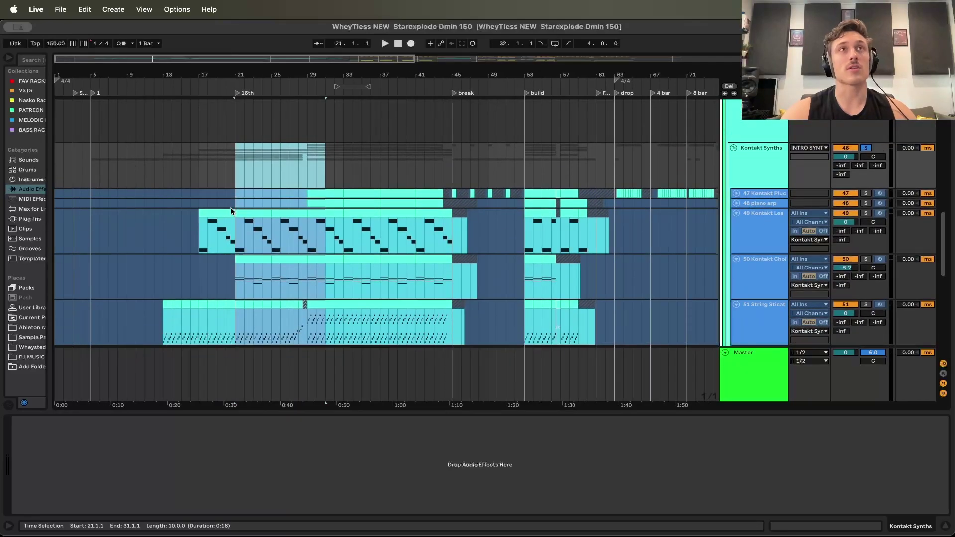
click(254, 166)
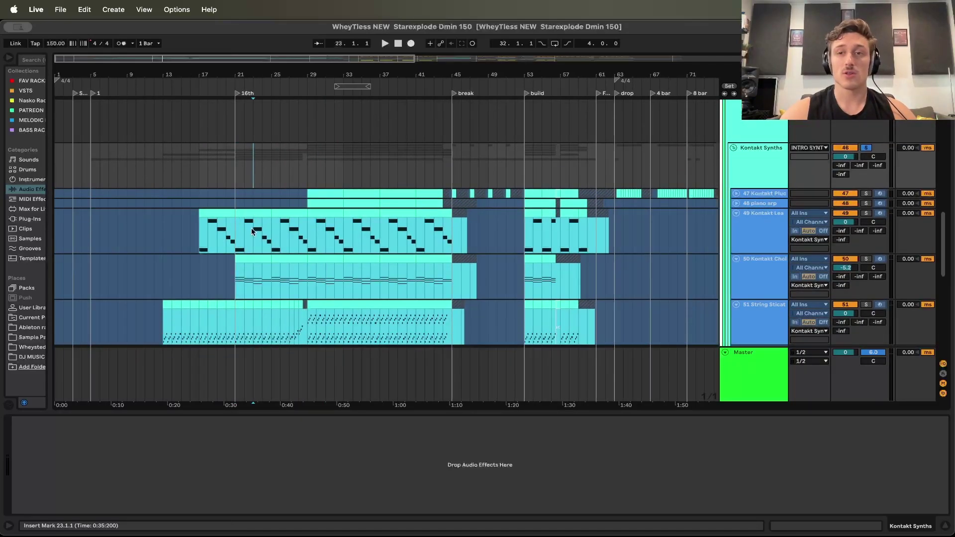
Audition the Kontakt Lead Violin track in solo from bar 21
scroll(252, 231, down, 4)
click(236, 168)
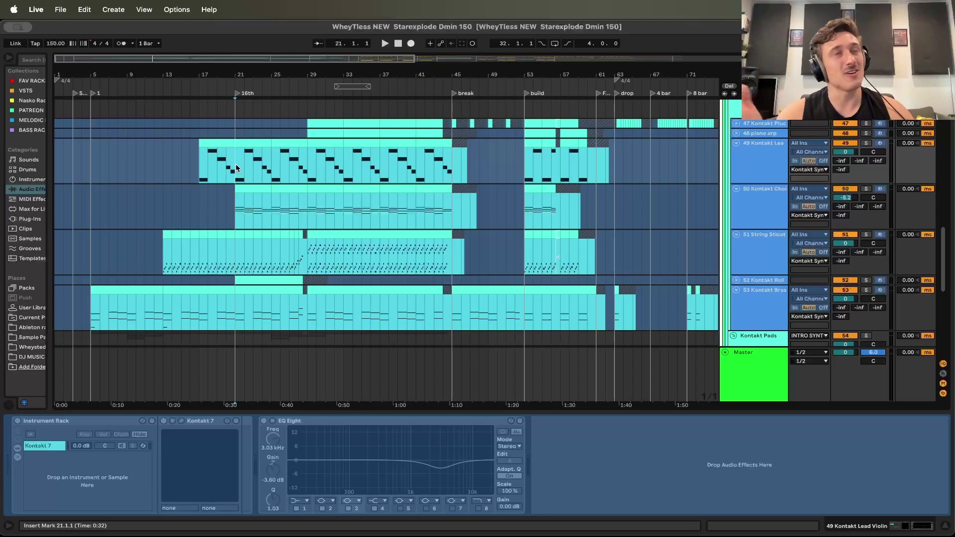
key(space)
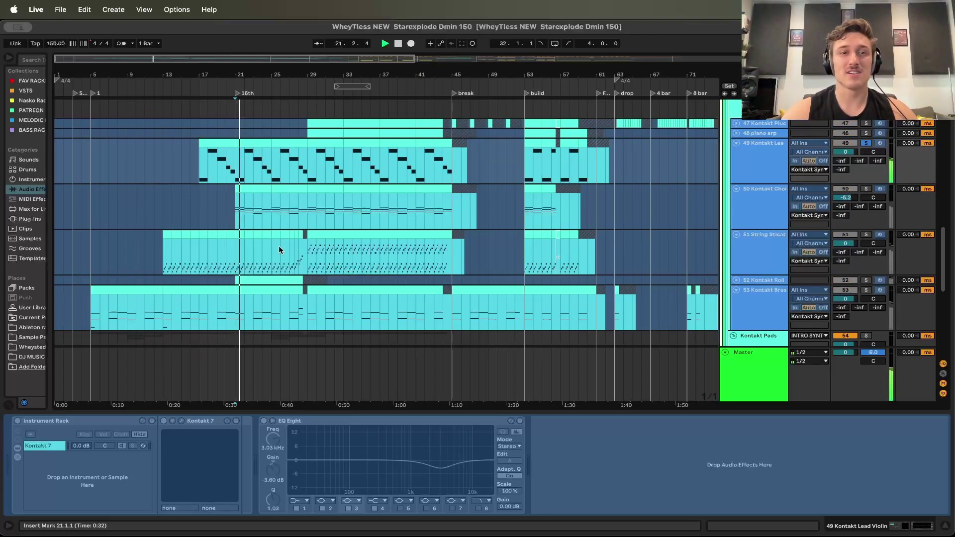
Audition the Kontakt Choir track in solo from bar 21
click(233, 213)
key(space)
key(space)
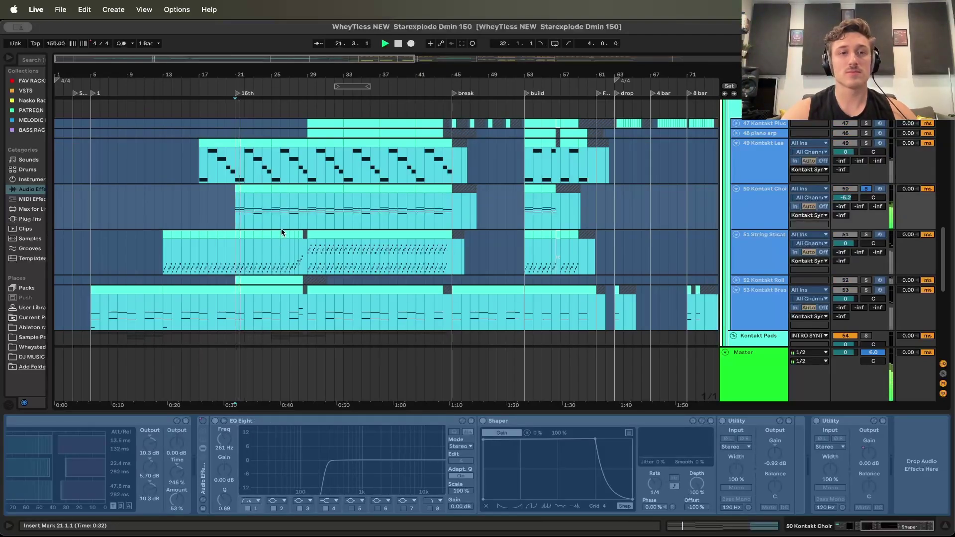
scroll(281, 229, down, 1)
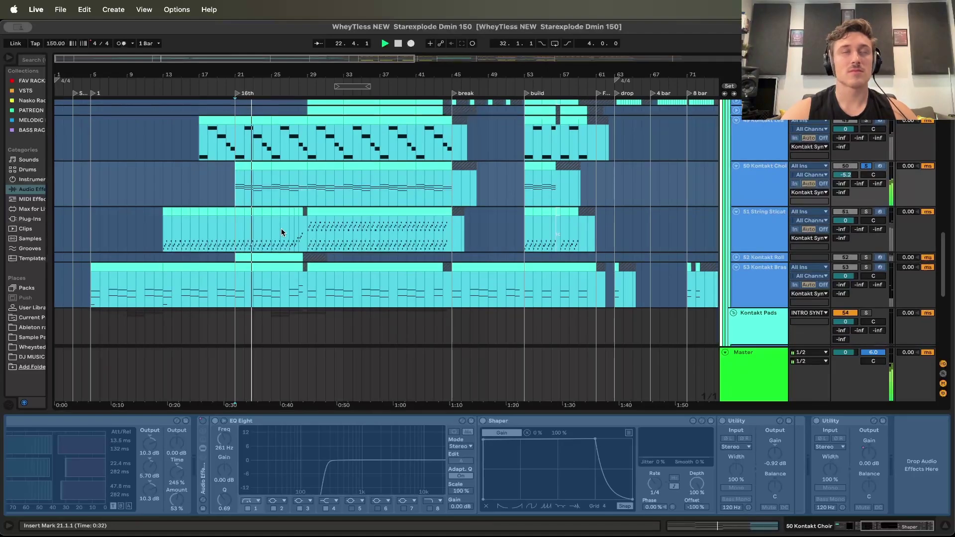
scroll(282, 229, down, 2)
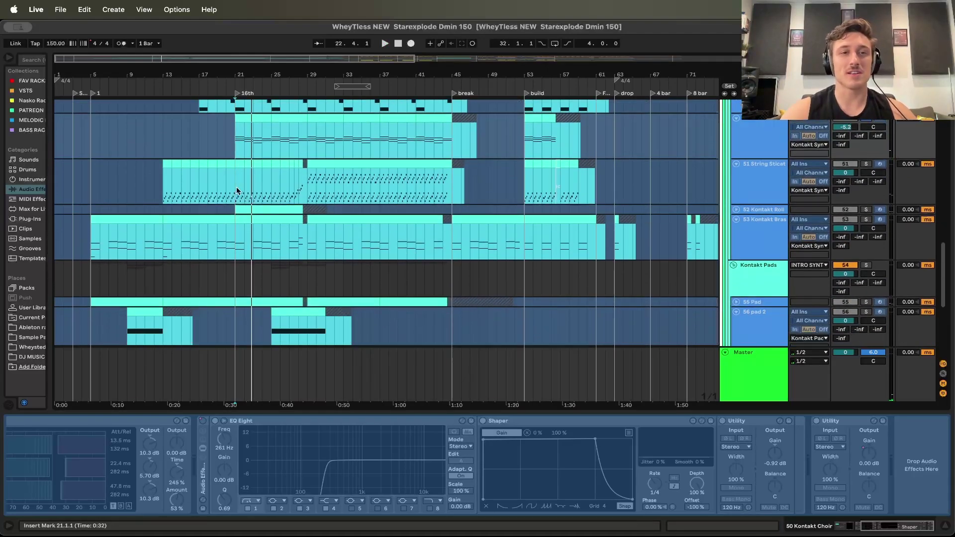
Audition the String Sticatto track in solo from bar 21
click(237, 188)
key(s)
key(space)
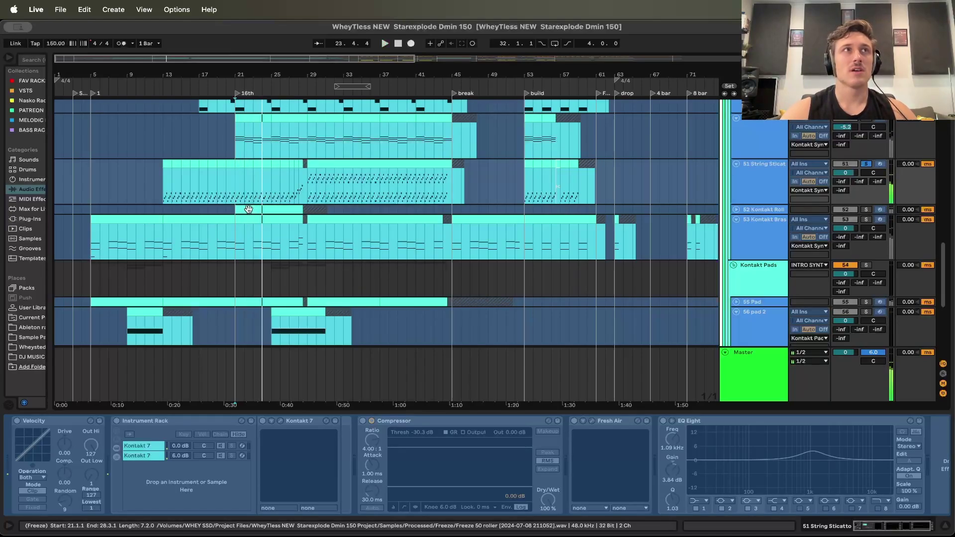
Audition the Kontakt Roller clip and the Kontakt Brass track, each in solo from bar 21
click(248, 208)
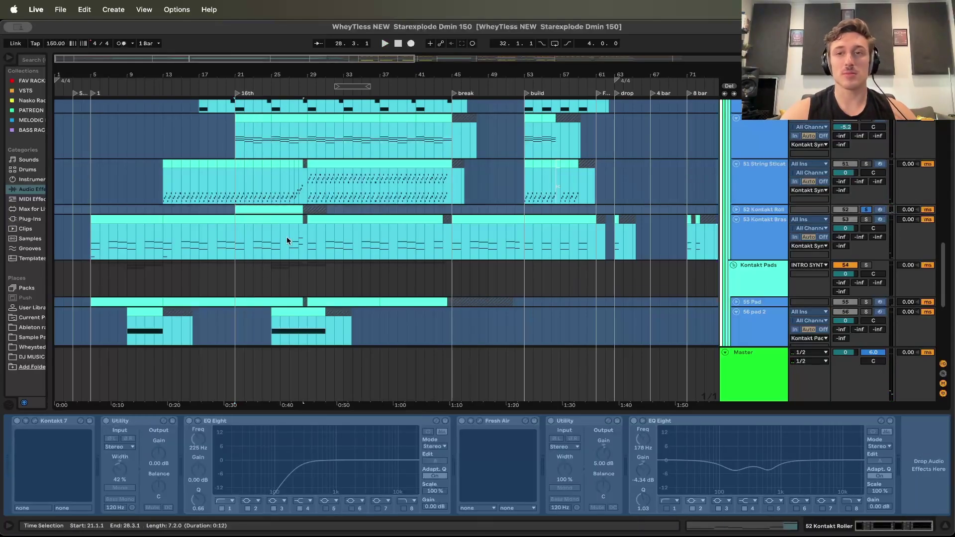
key(space)
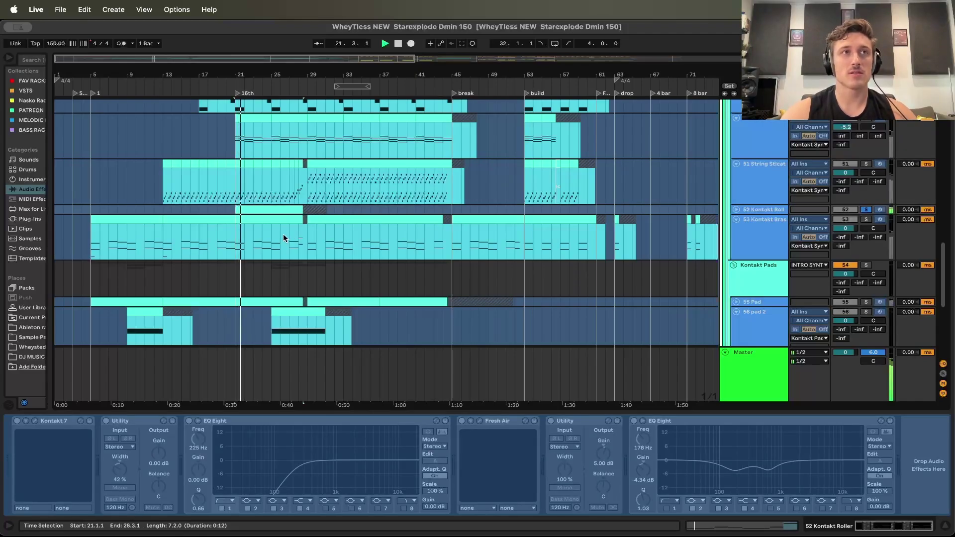
scroll(283, 234, down, 2)
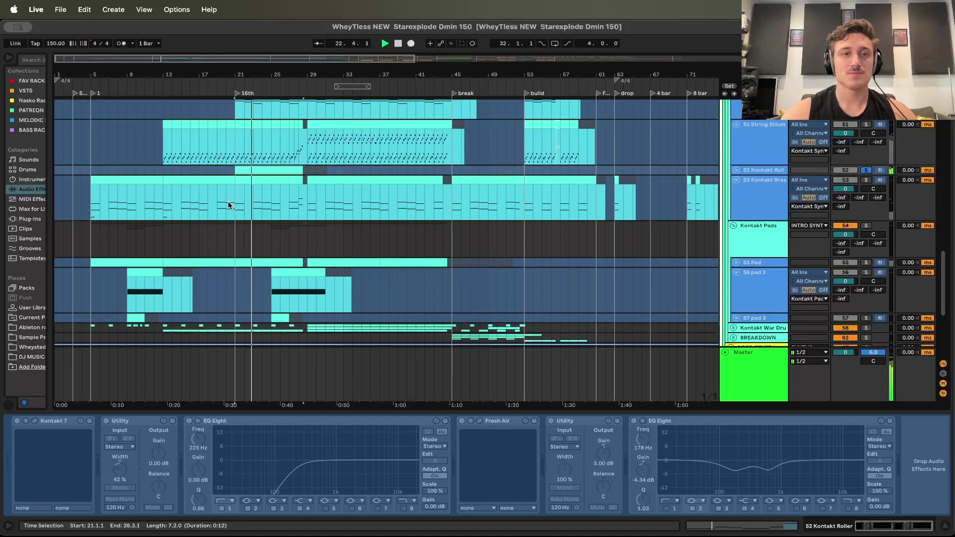
click(236, 202)
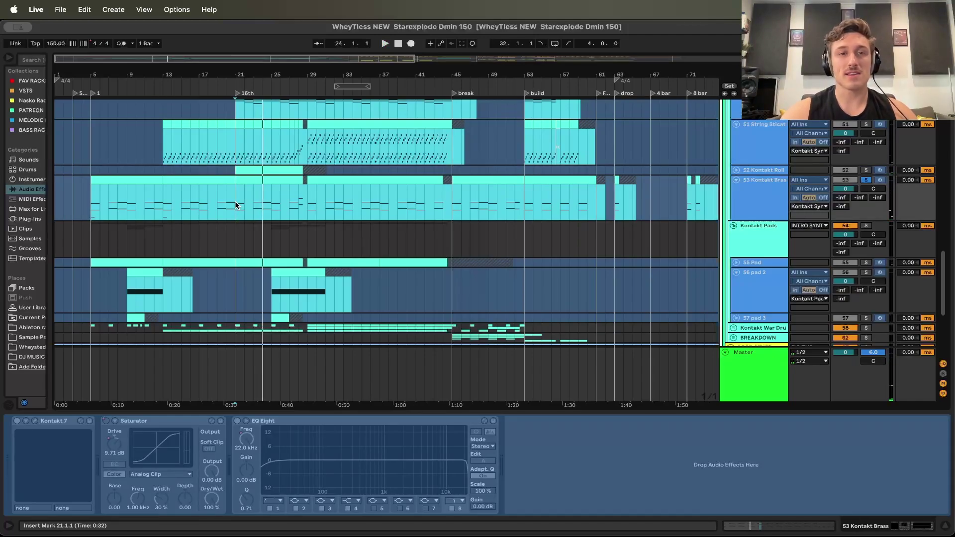
key(space)
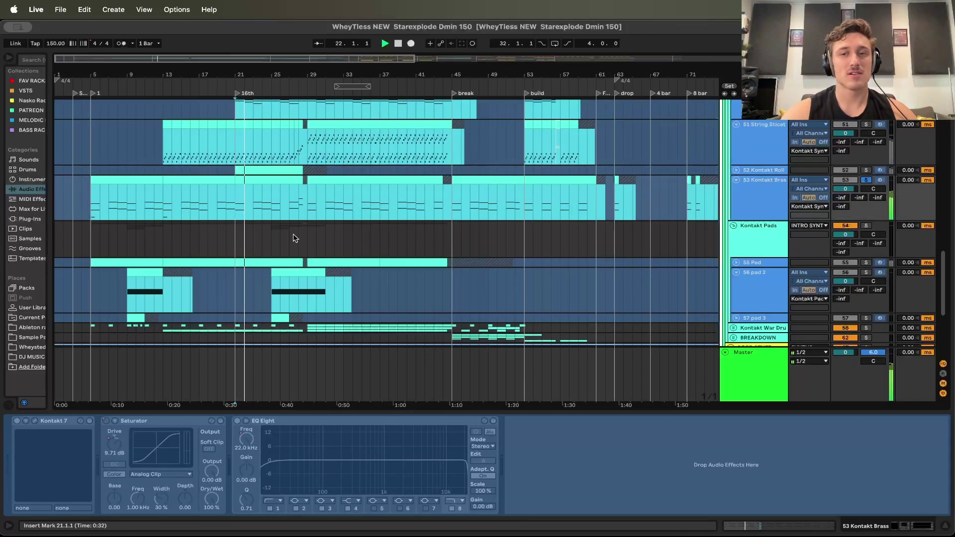
Solo the Kontakt Pads group and play it from bar 27
scroll(348, 229, down, 3)
click(745, 186)
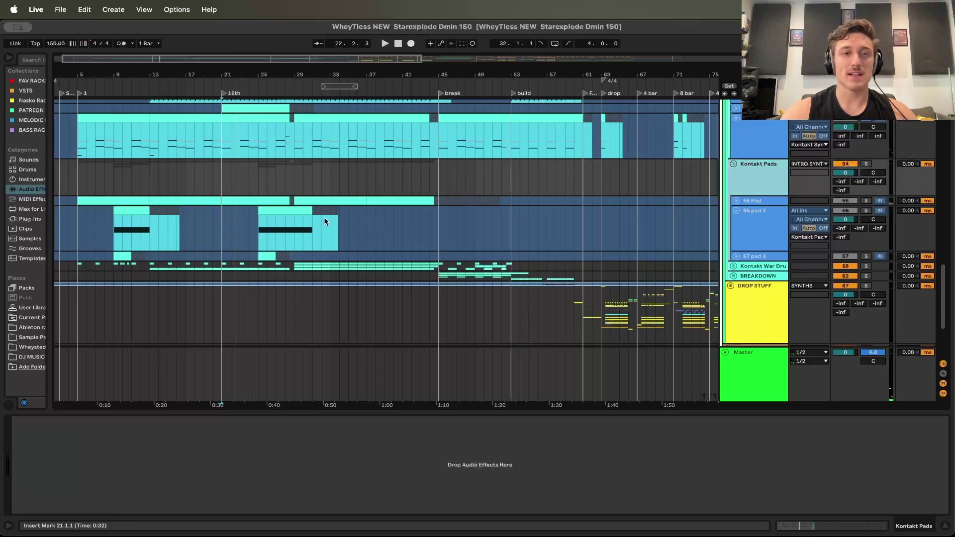
click(274, 190)
key(space)
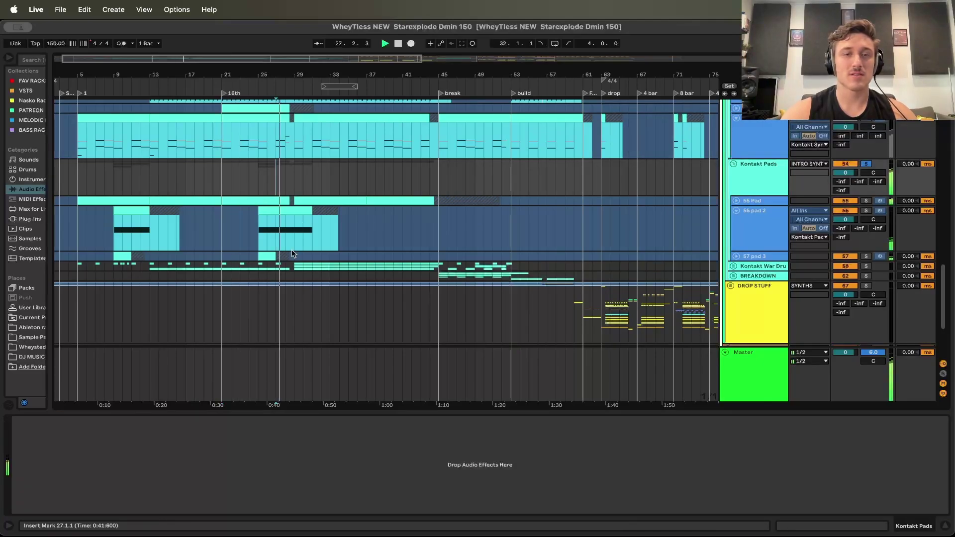
Expand the Kontakt War Drums group and audition it in solo from bar 29
scroll(289, 224, down, 3)
click(733, 202)
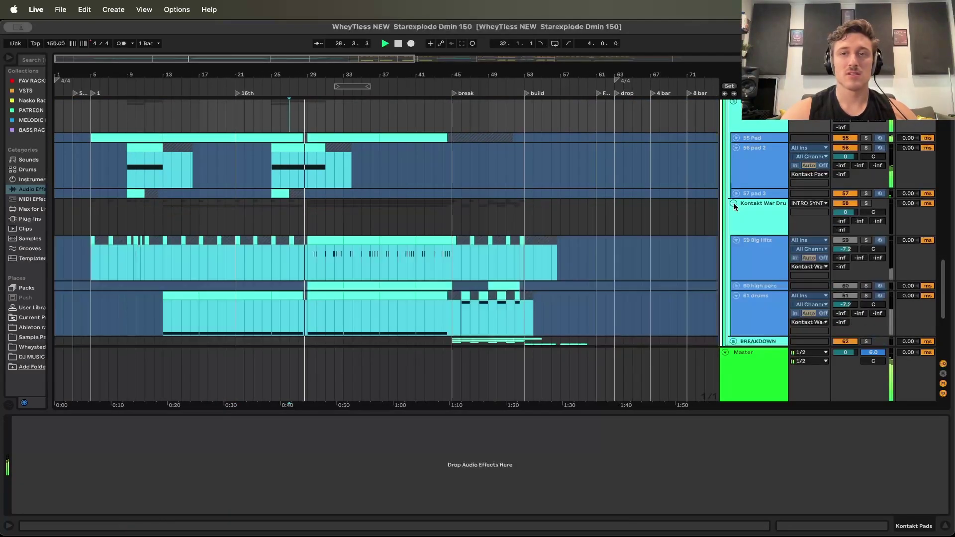
click(741, 209)
click(306, 220)
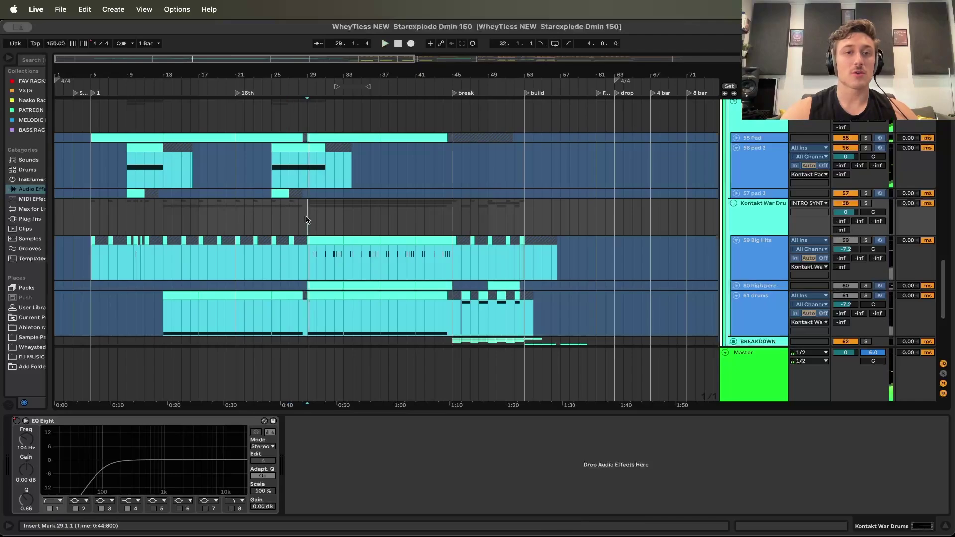
key(s)
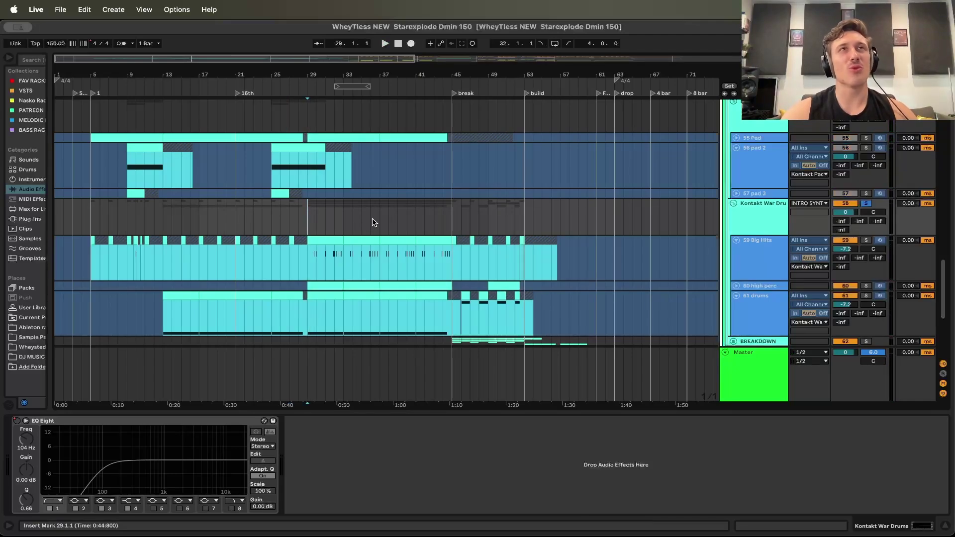
scroll(373, 221, down, 2)
key(space)
Expand the DROP STUFF and TLESS STEMS groups and solo the Guitars track at bar 29
scroll(366, 226, down, 3)
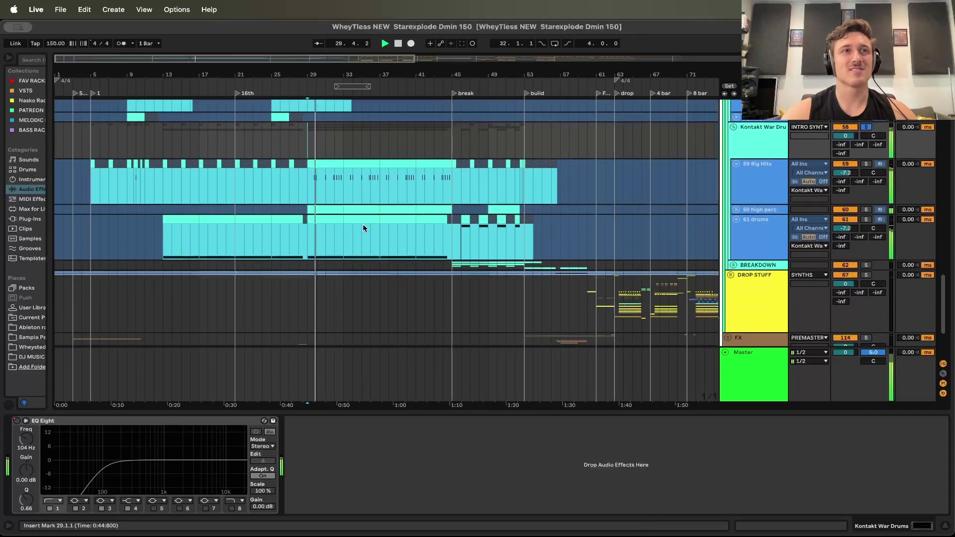
scroll(362, 229, down, 1)
scroll(363, 228, down, 1)
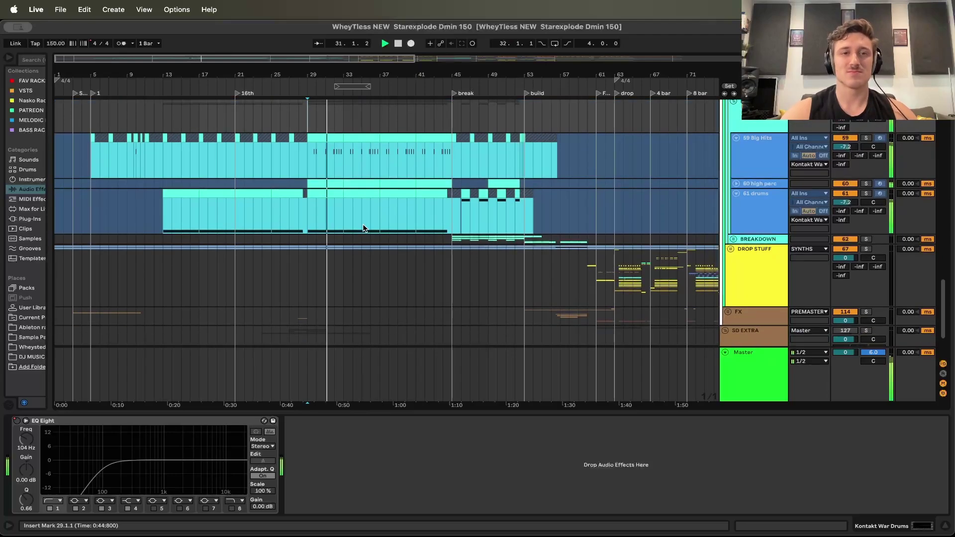
scroll(363, 229, down, 1)
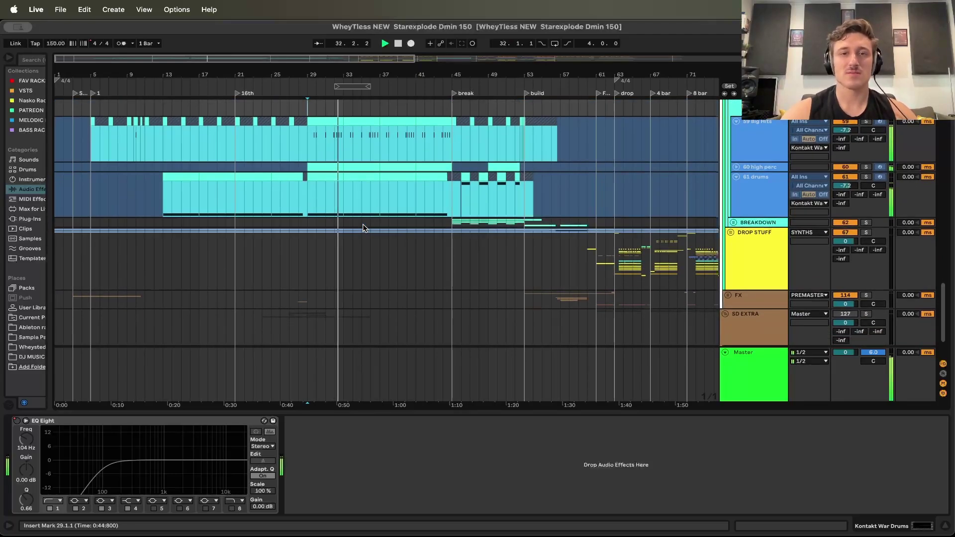
scroll(366, 225, up, 6)
scroll(367, 225, down, 8)
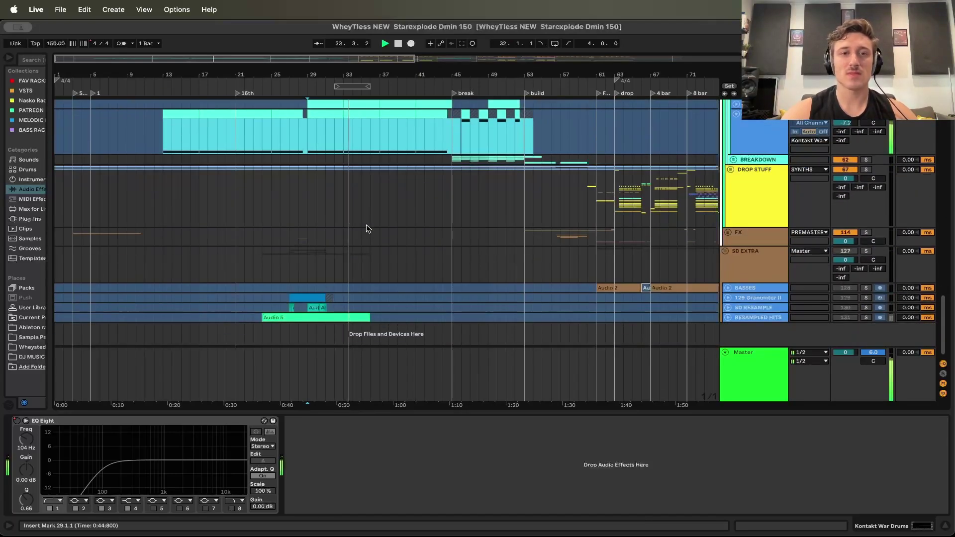
click(281, 199)
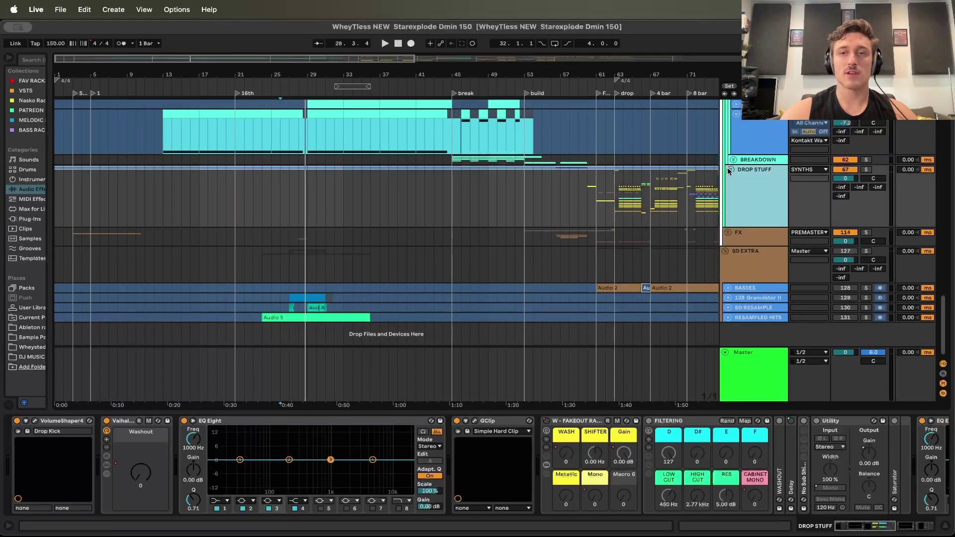
click(729, 171)
scroll(295, 249, down, 5)
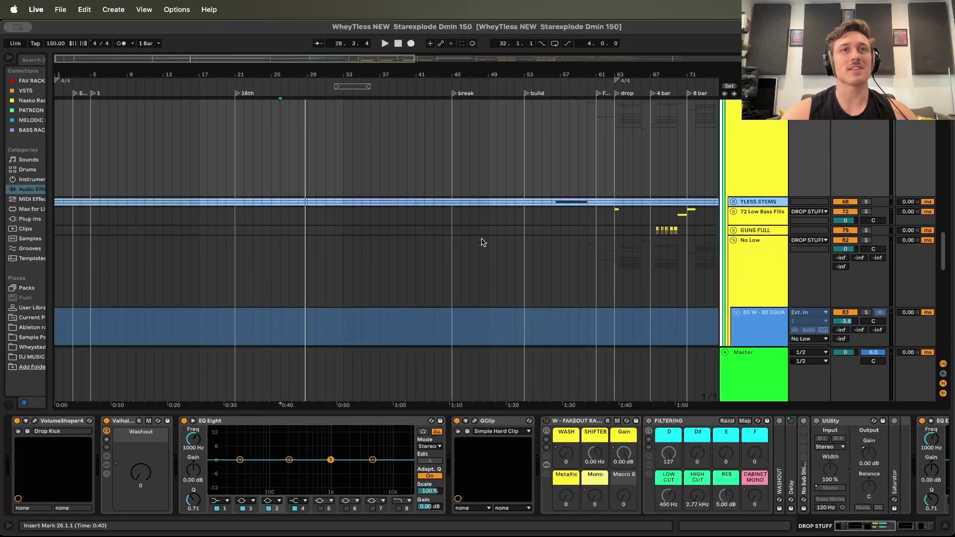
click(733, 201)
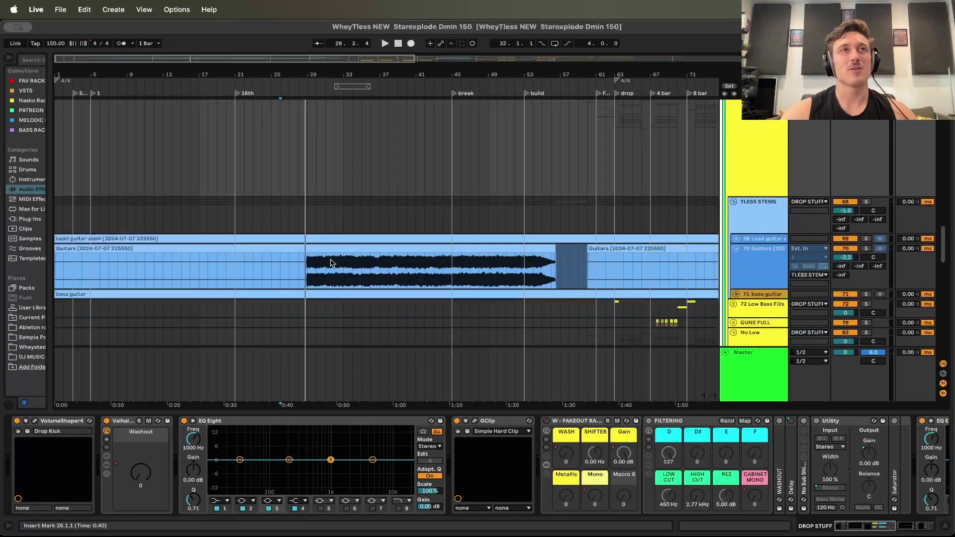
click(307, 277)
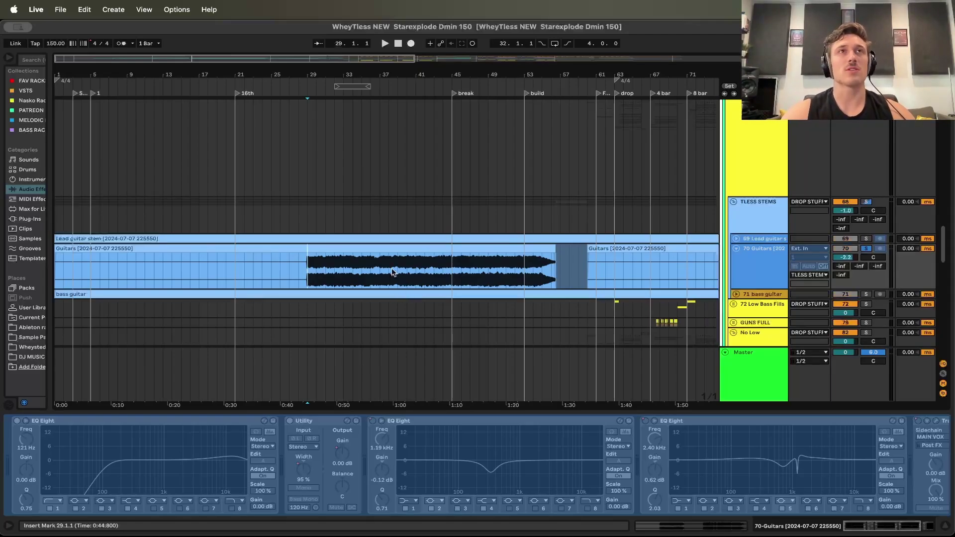
Audition the Guitars stem in solo from bar 27 in the Star Explode FINAL PROJECT set
scroll(393, 272, down, 3)
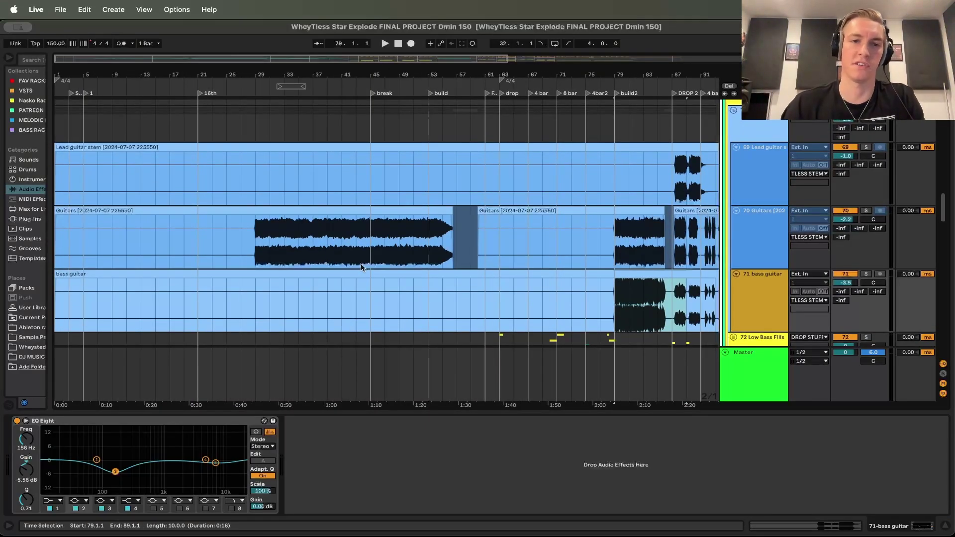
click(242, 231)
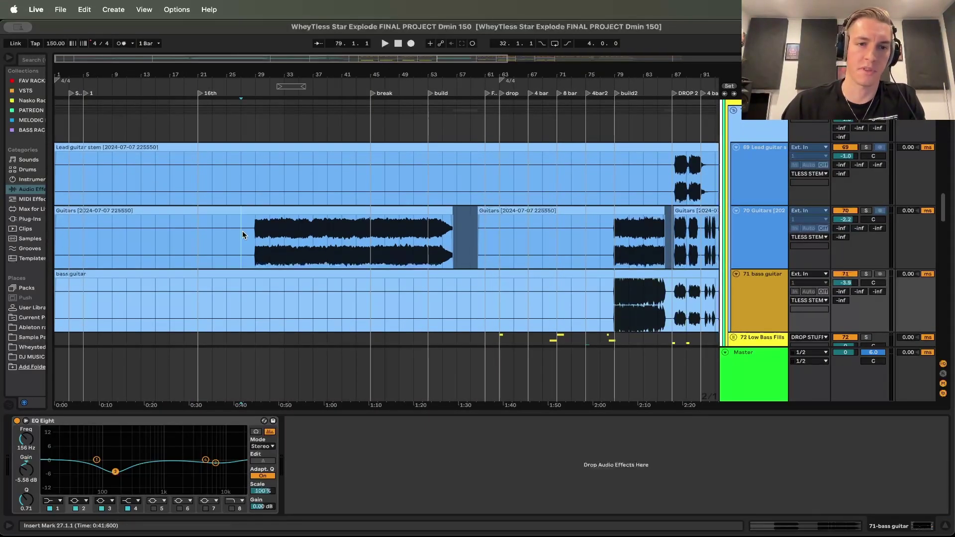
click(866, 212)
key(space)
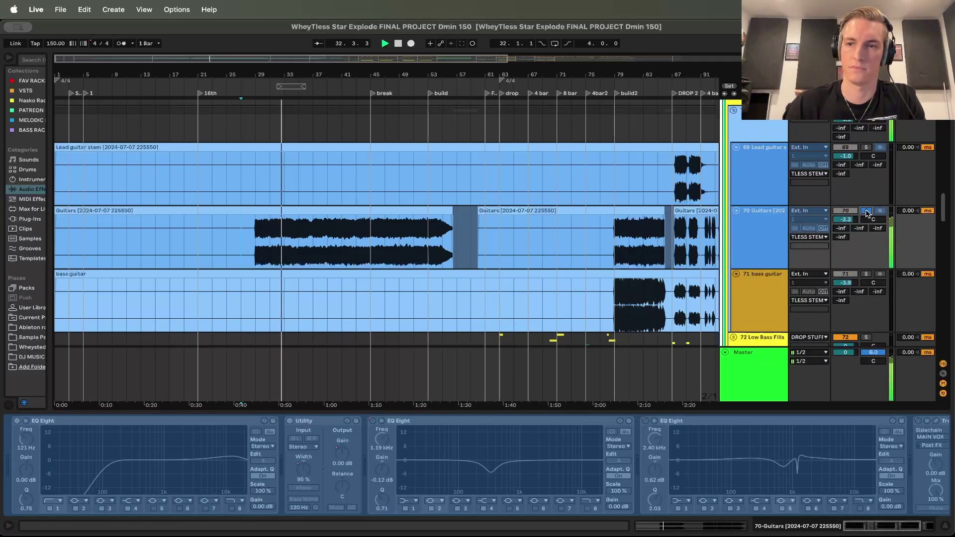
click(866, 212)
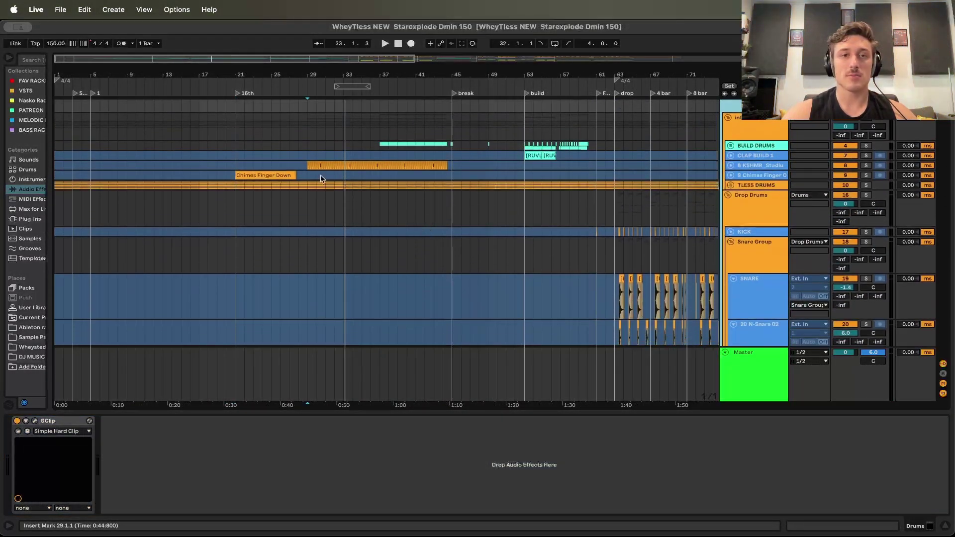
Audition the KSHMR stadium clap track in solo from bar 29
click(304, 166)
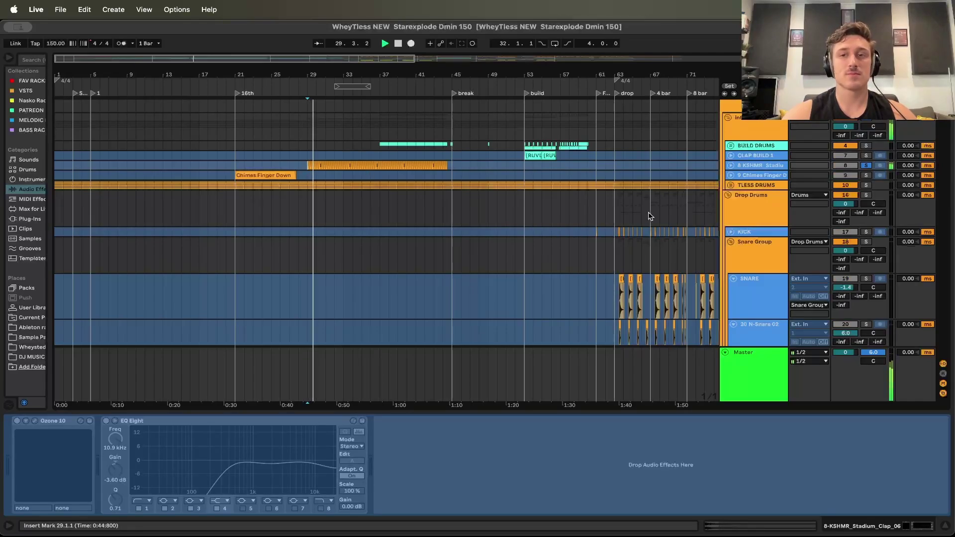
Expand the TLESS DRUMS group and its metal kick and metal snare tracks, and audition the metal cymbal track from bar 29
click(729, 185)
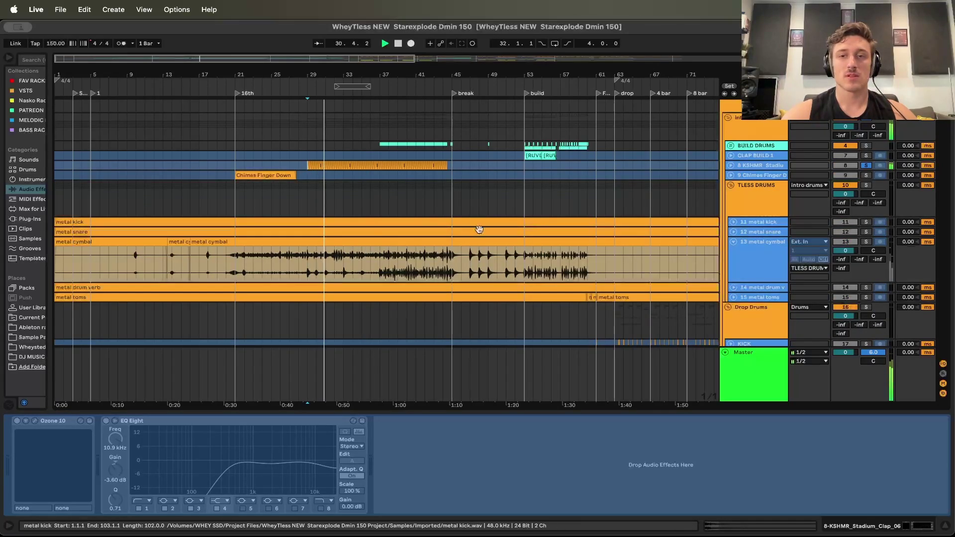
click(734, 223)
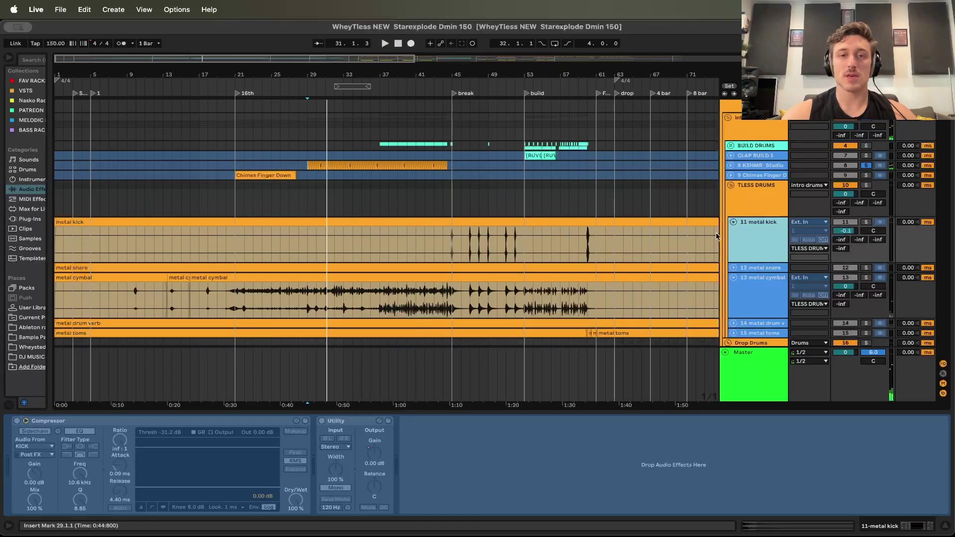
scroll(348, 224, down, 3)
click(308, 212)
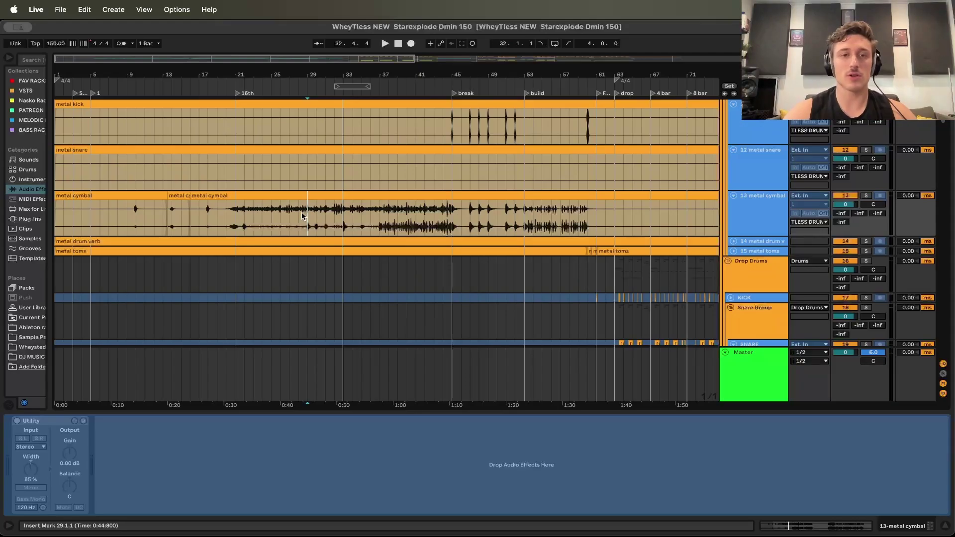
Play the full mix without solo from bar 28 up to the break section
key(space)
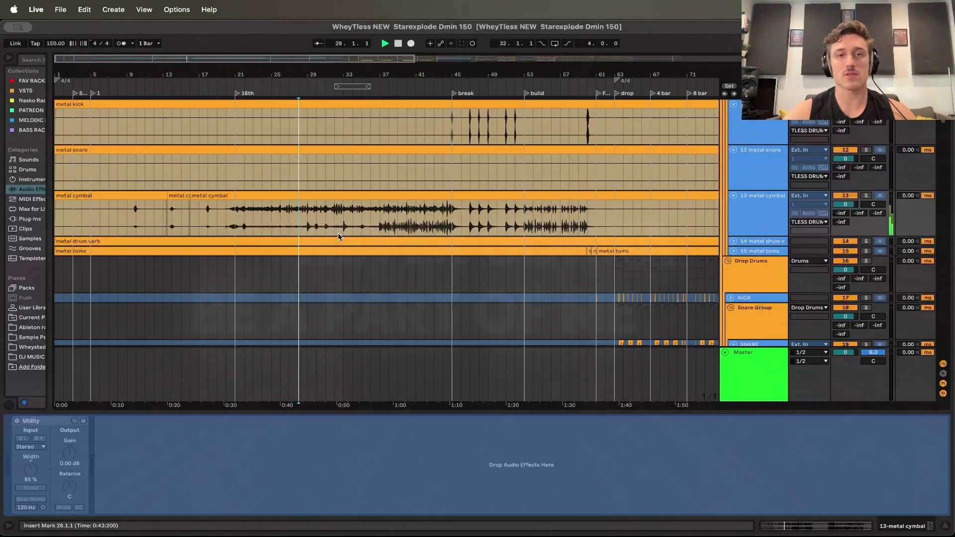
scroll(370, 258, down, 1)
scroll(370, 259, down, 1)
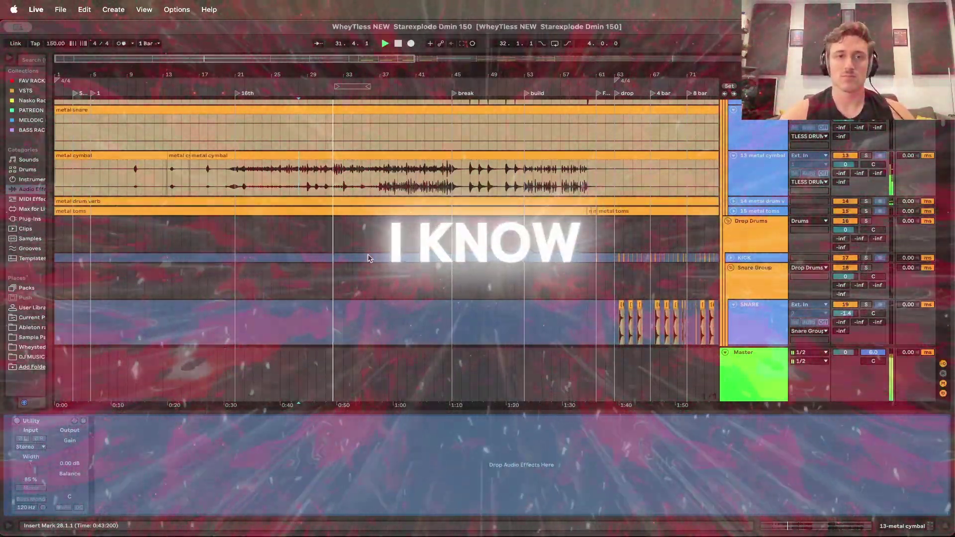
scroll(386, 246, down, 1)
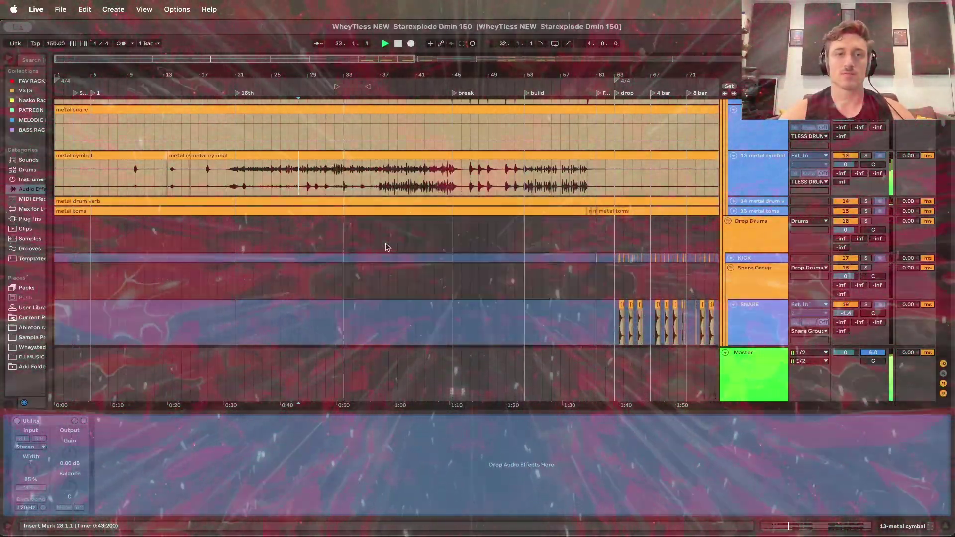
scroll(386, 245, down, 2)
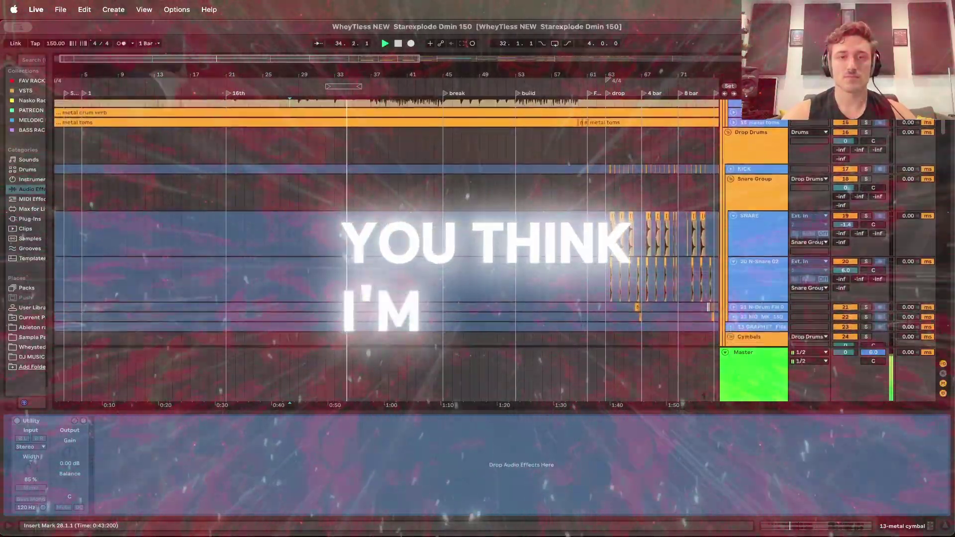
scroll(387, 245, up, 5)
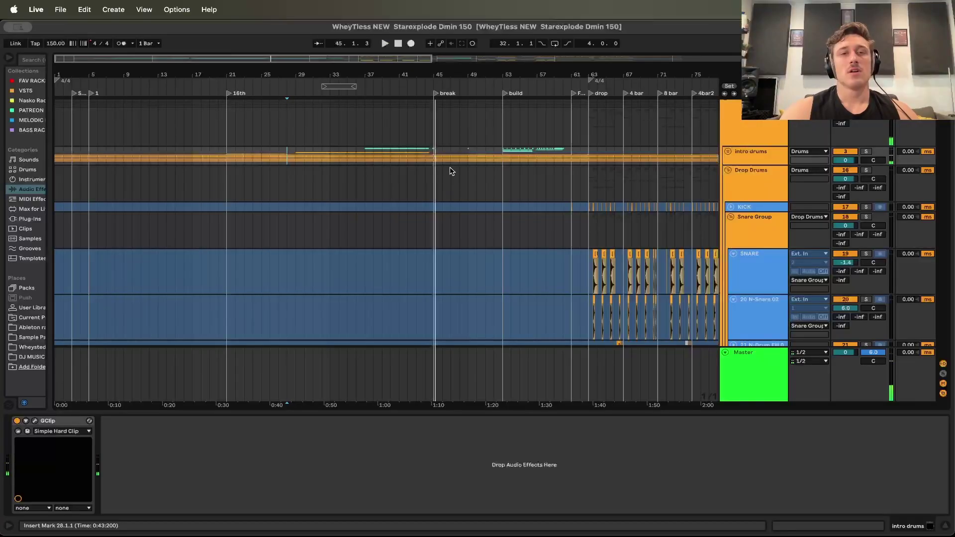
Audition the Big Hits track in solo from the break at bar 45 and the Kontakt drums track from bar 46
click(443, 169)
scroll(444, 169, down, 10)
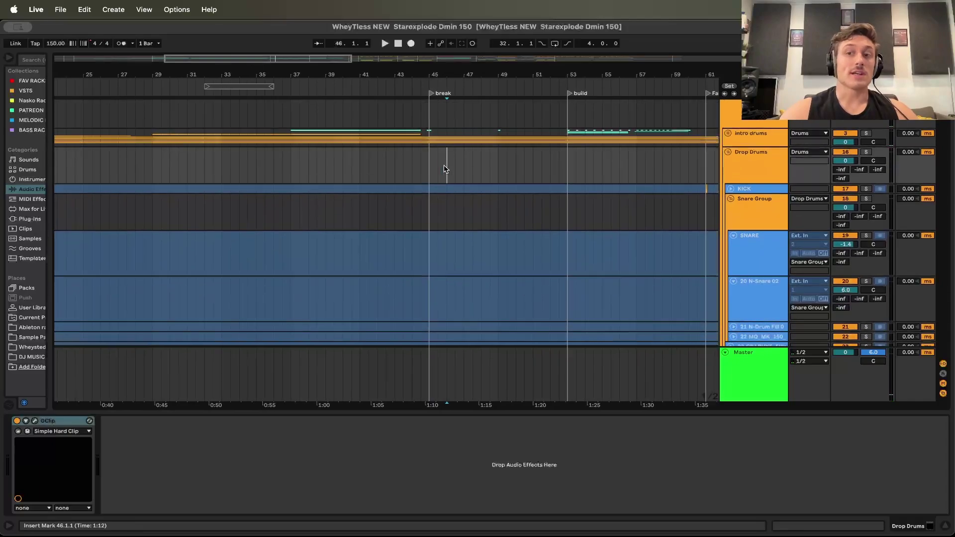
scroll(445, 170, down, 8)
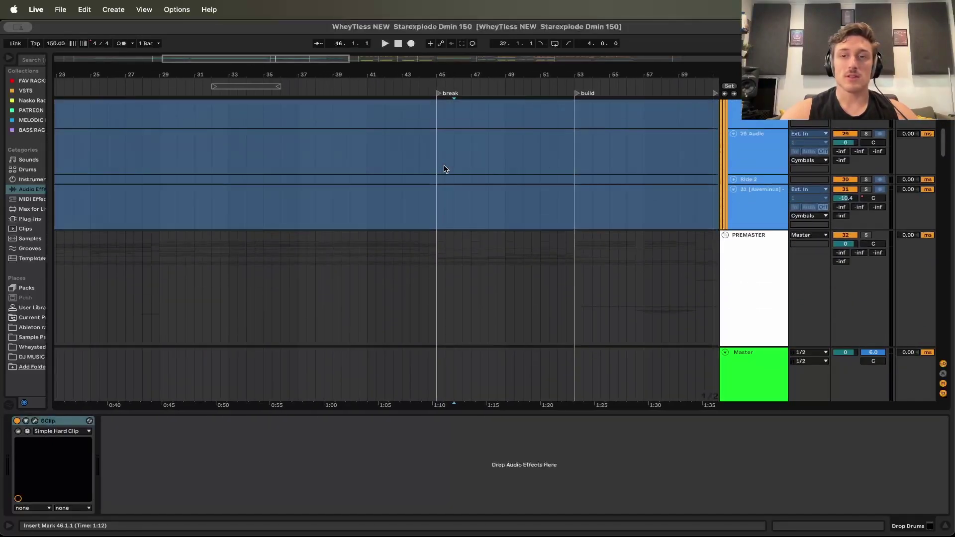
scroll(444, 169, down, 10)
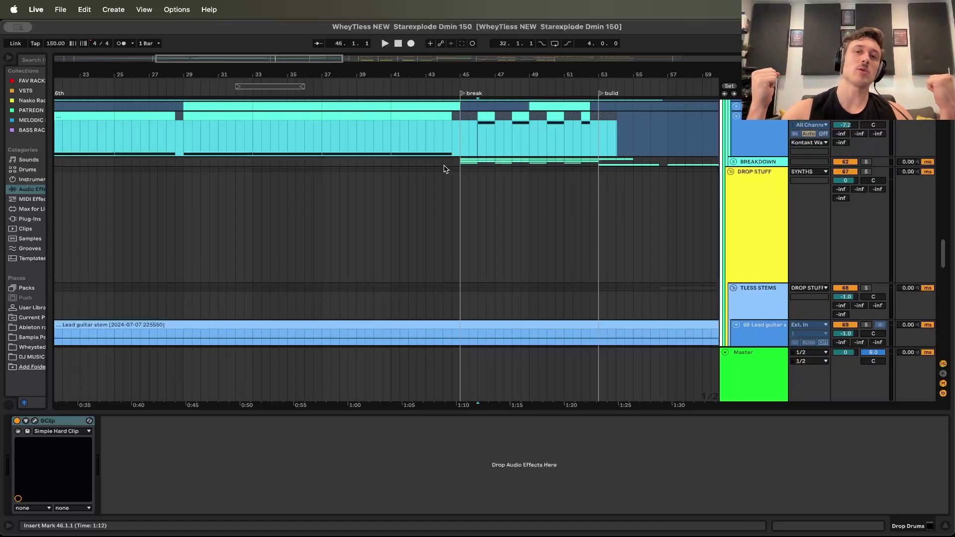
scroll(499, 162, up, 5)
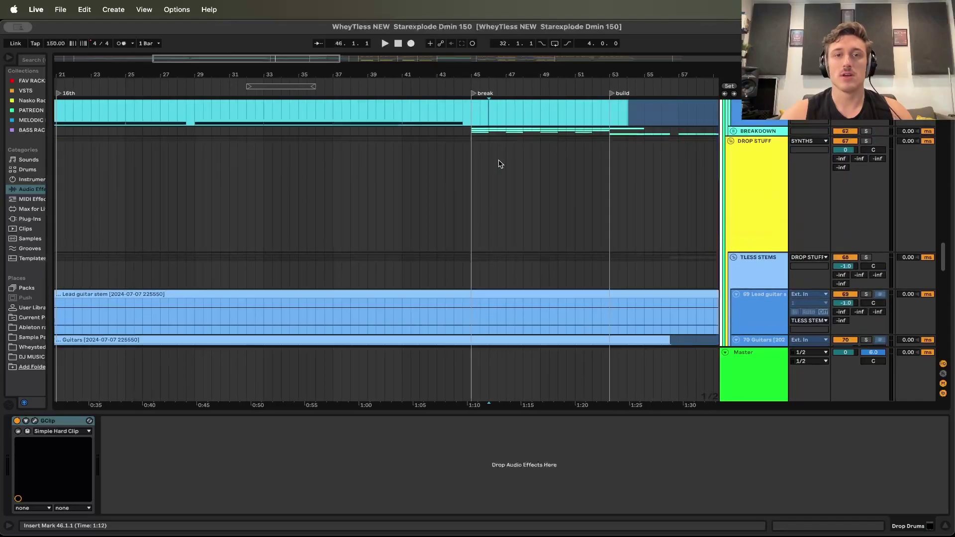
scroll(481, 170, left, 1)
click(480, 170)
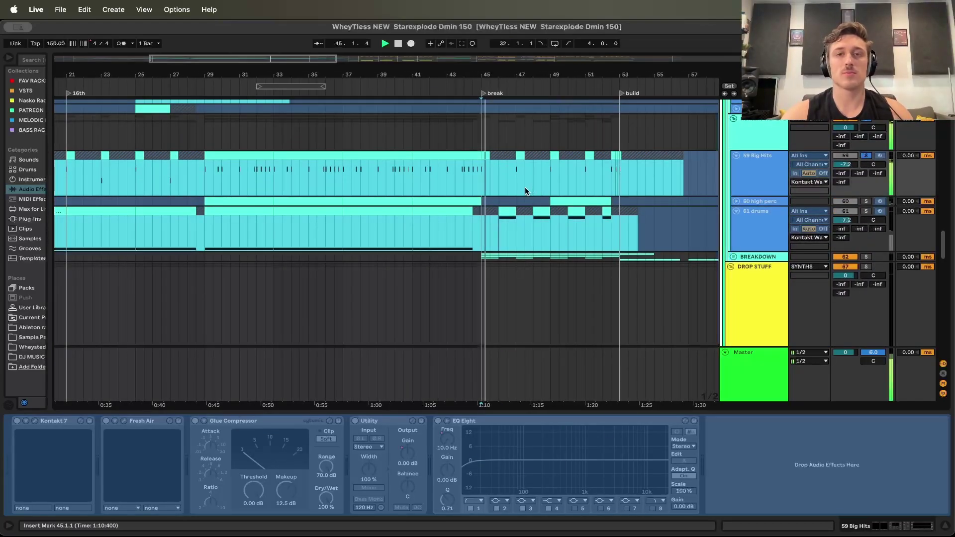
scroll(524, 191, down, 1)
click(498, 204)
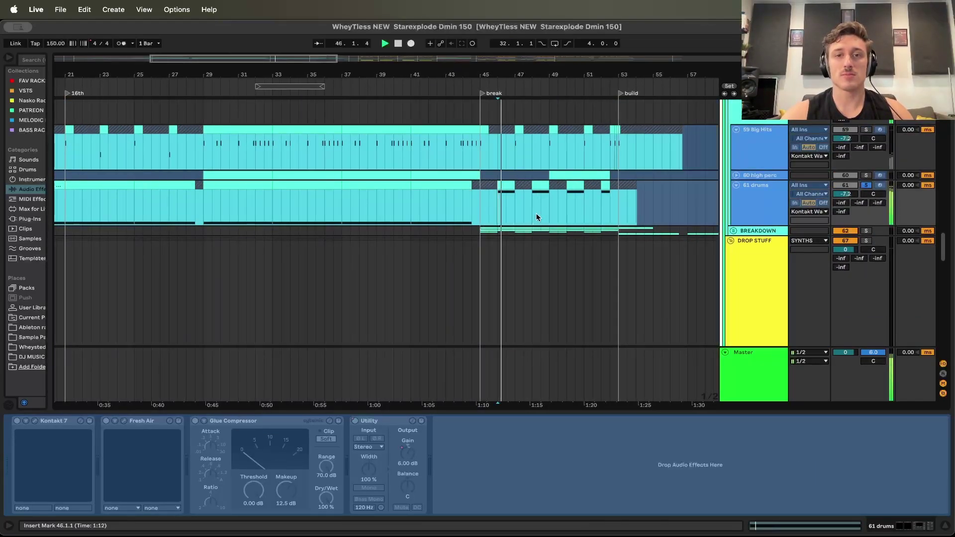
Audition the Guitars stem in solo from the break at bar 45
scroll(497, 214, down, 8)
click(473, 215)
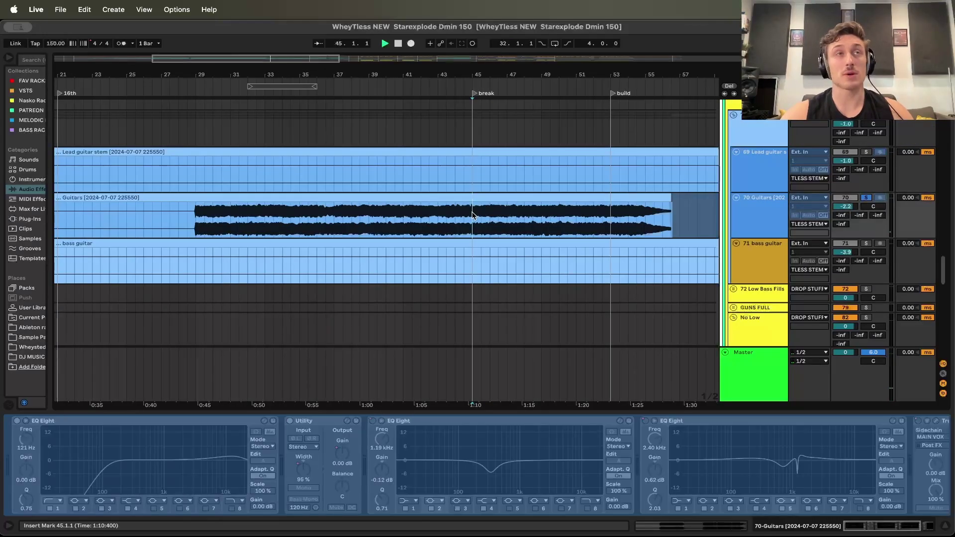
scroll(518, 192, down, 10)
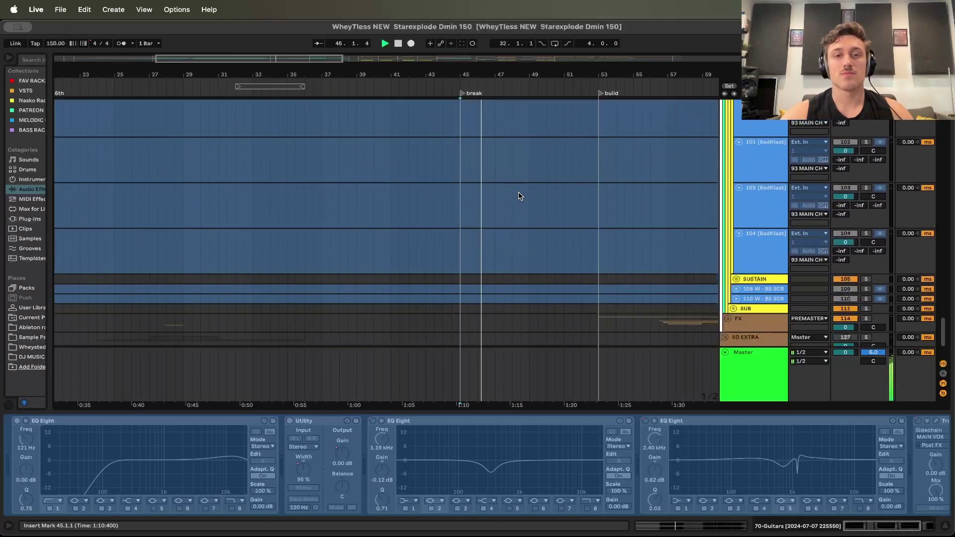
Expand the BREAKDOWN group and audition its first RIFT SUB CRUNCHER RACK track in solo over bars 45 to 47
scroll(518, 196, up, 15)
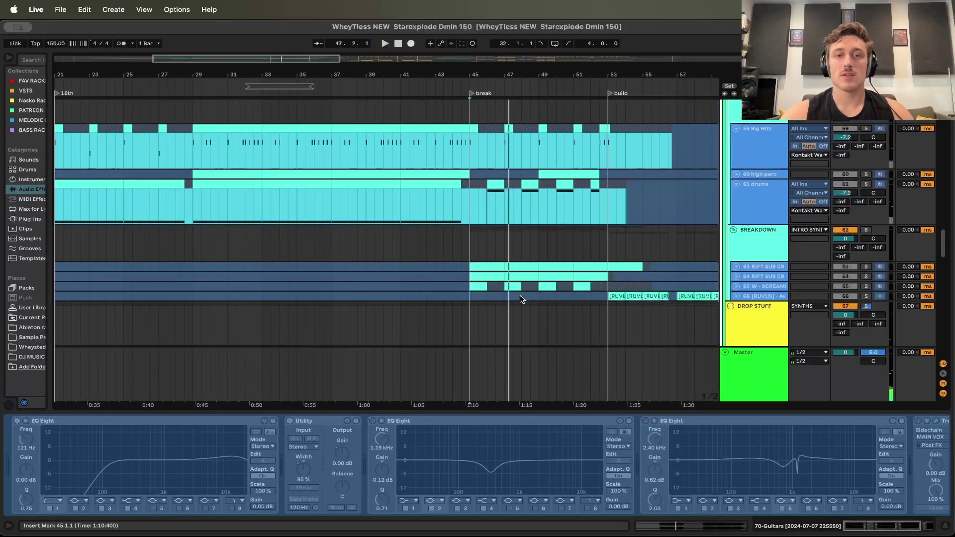
scroll(521, 295, down, 5)
click(500, 200)
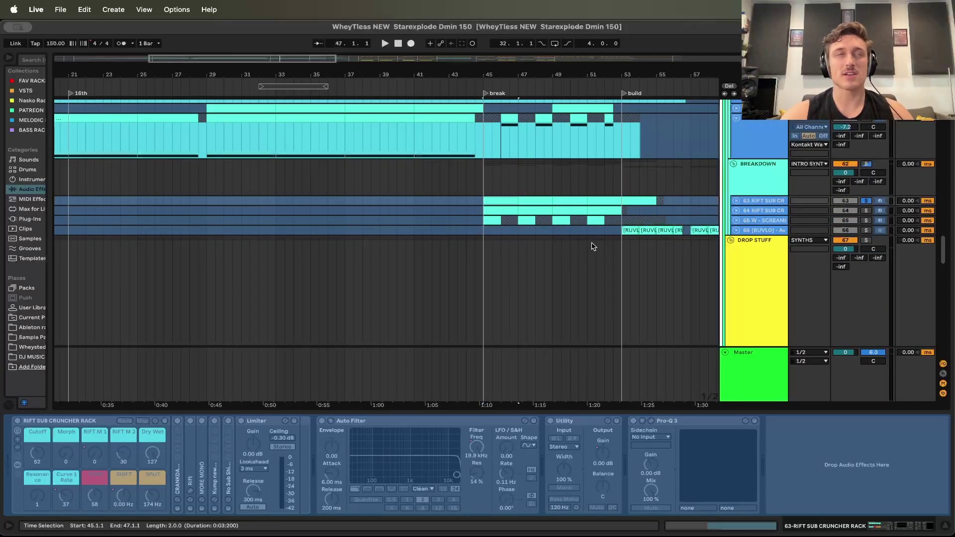
key(space)
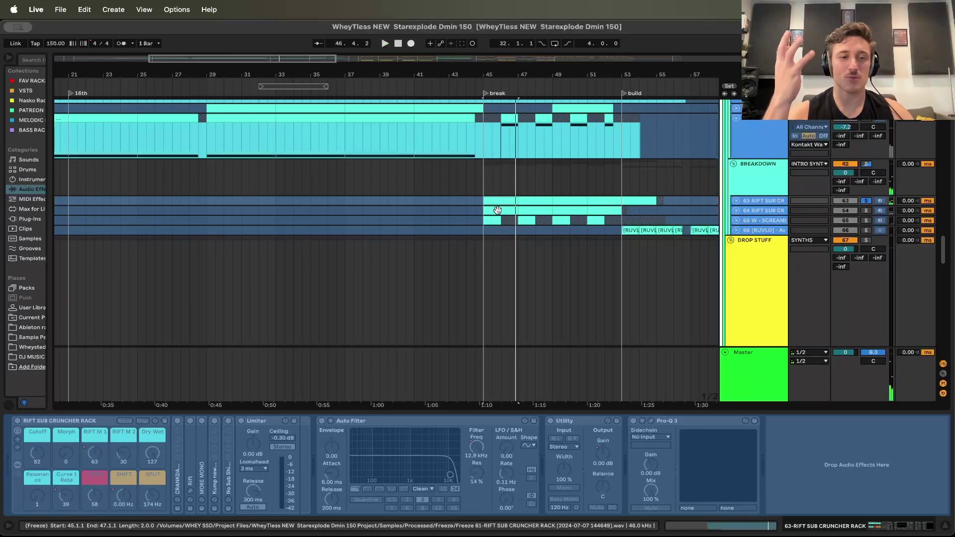
Unfold the second RIFT SUB CRUNCHER RACK track and audition it in solo from bar 45
click(736, 211)
click(490, 240)
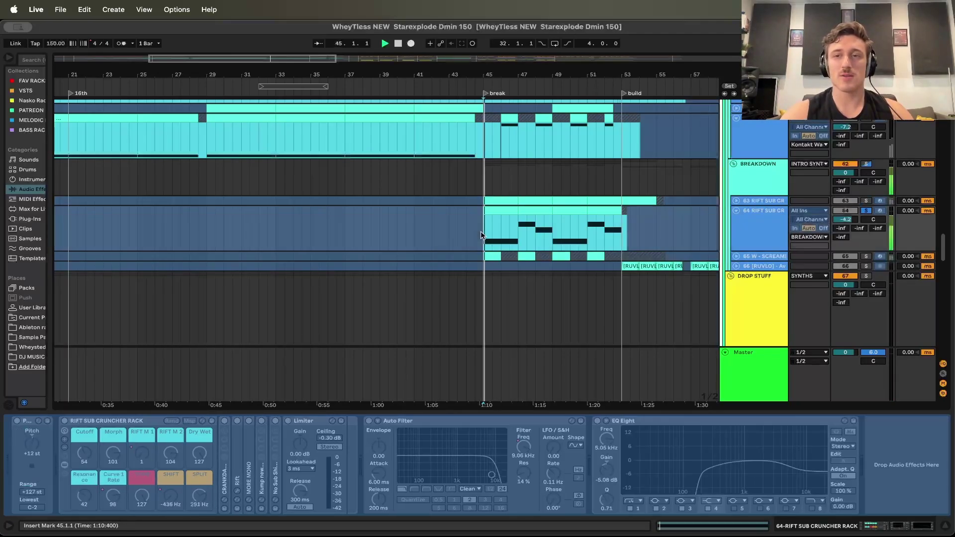
key(space)
Audition the W - SCREAMIN clip in the BREAKDOWN group in solo from bar 45 to bar 46
scroll(518, 246, down, 2)
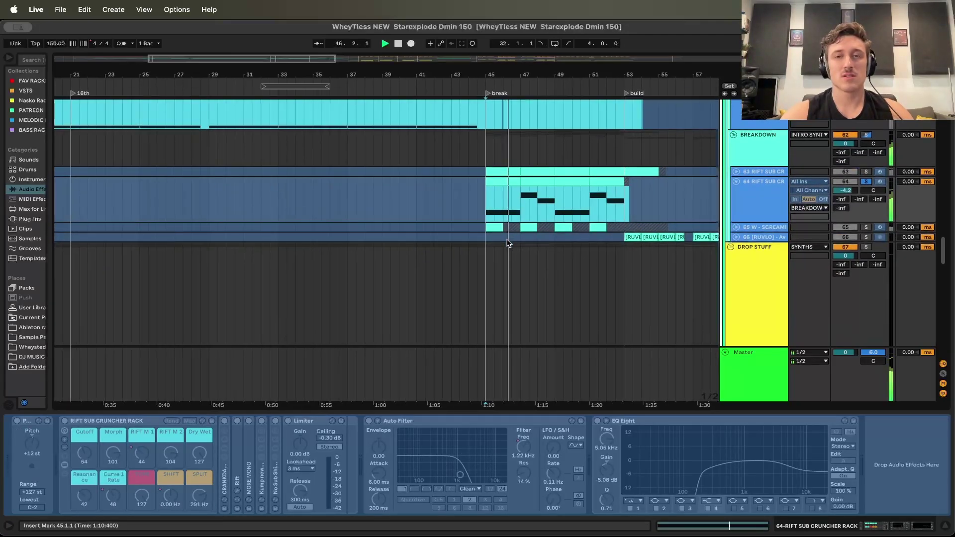
click(494, 228)
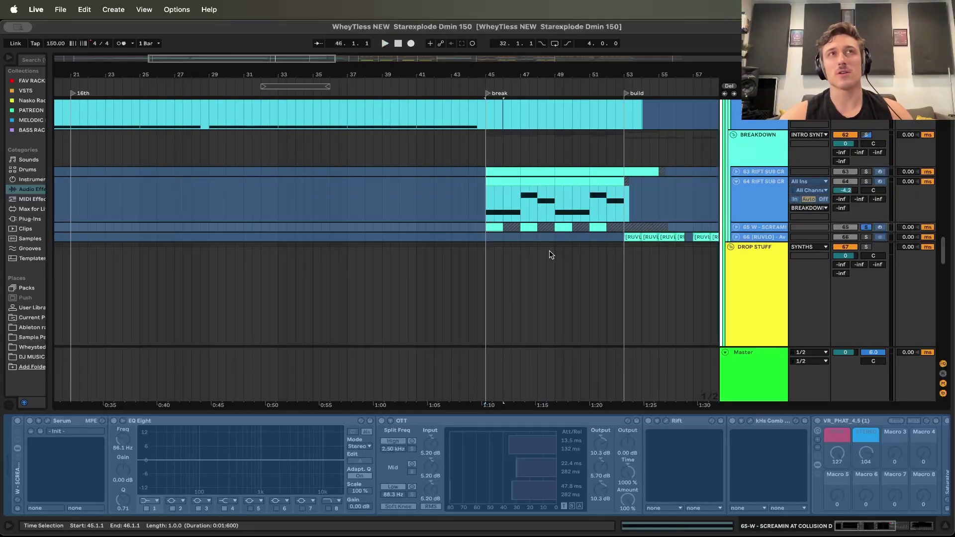
click(477, 156)
Audition the metal kick track in solo from bar 45 and the metal cymbal track from bar 47
scroll(493, 242, up, 10)
click(485, 244)
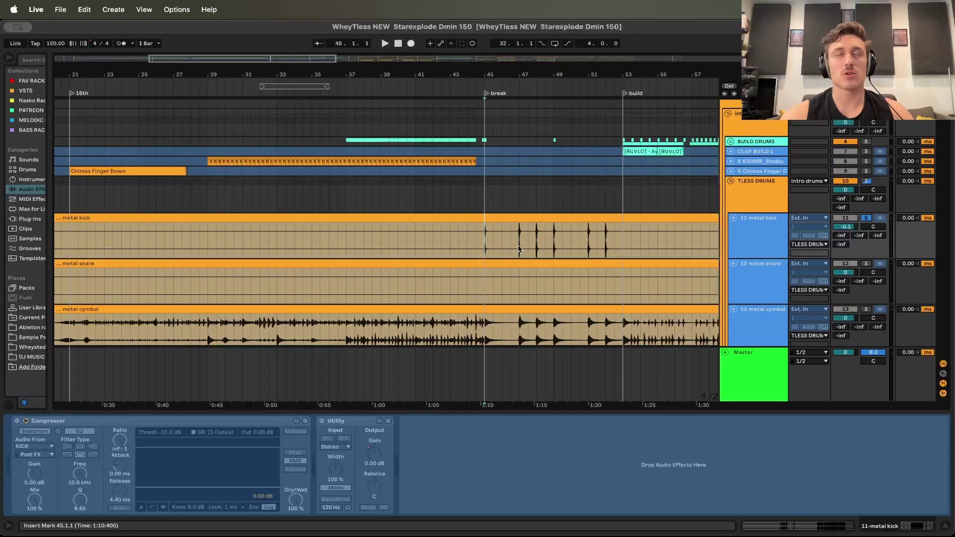
scroll(514, 219, down, 3)
key(space)
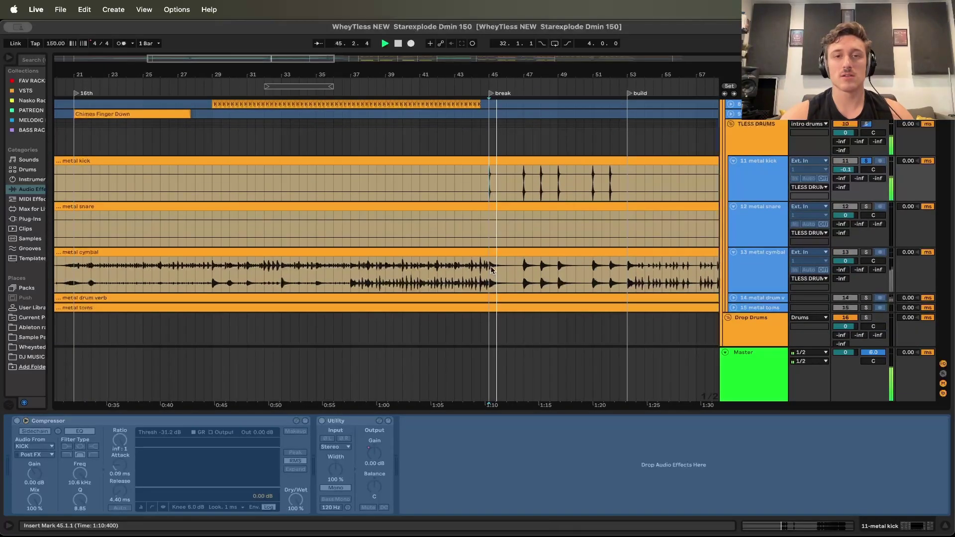
click(523, 279)
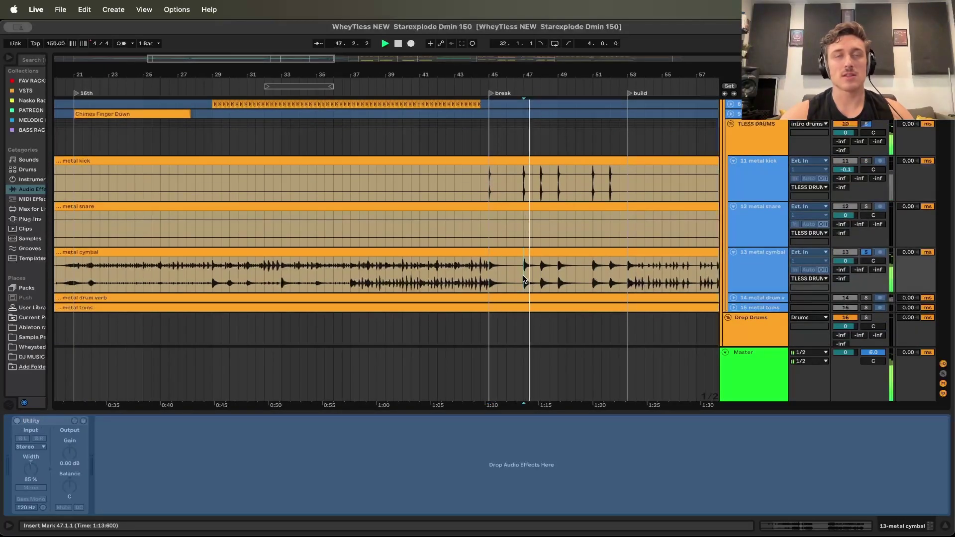
Audition the NEW VOX track in solo from the break at bar 45
scroll(523, 278, down, 10)
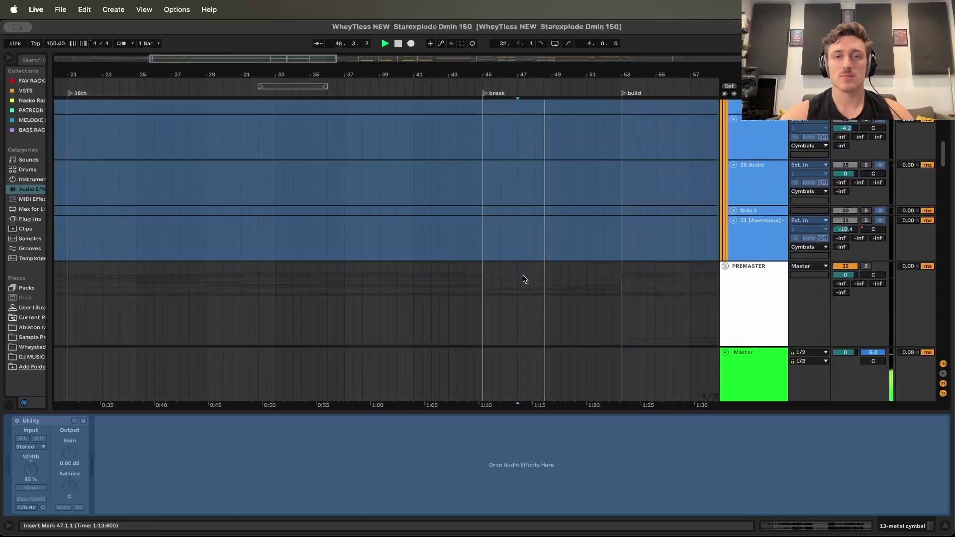
scroll(523, 279, up, 8)
click(474, 230)
key(space)
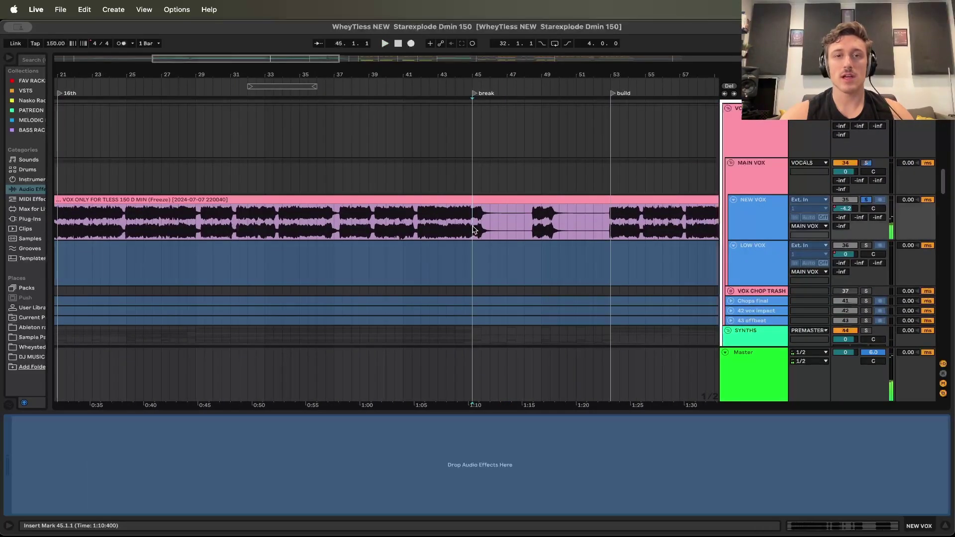
Play the full mix without solo from bar 43 through the break to the build section
mouse_move(453, 176)
mouse_down()
mouse_move(610, 214)
mouse_move(518, 183)
mouse_move(449, 179)
mouse_up()
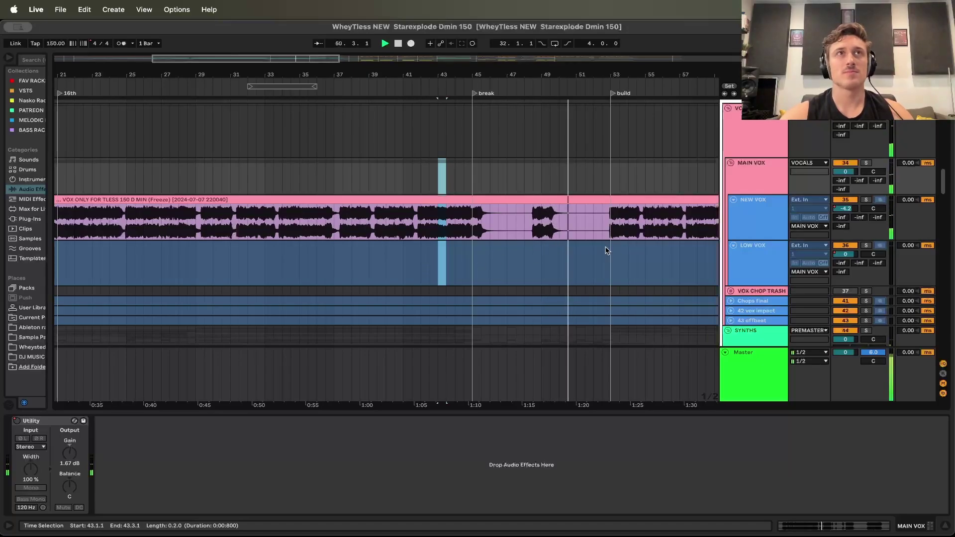
scroll(597, 253, down, 3)
scroll(597, 253, right, 2)
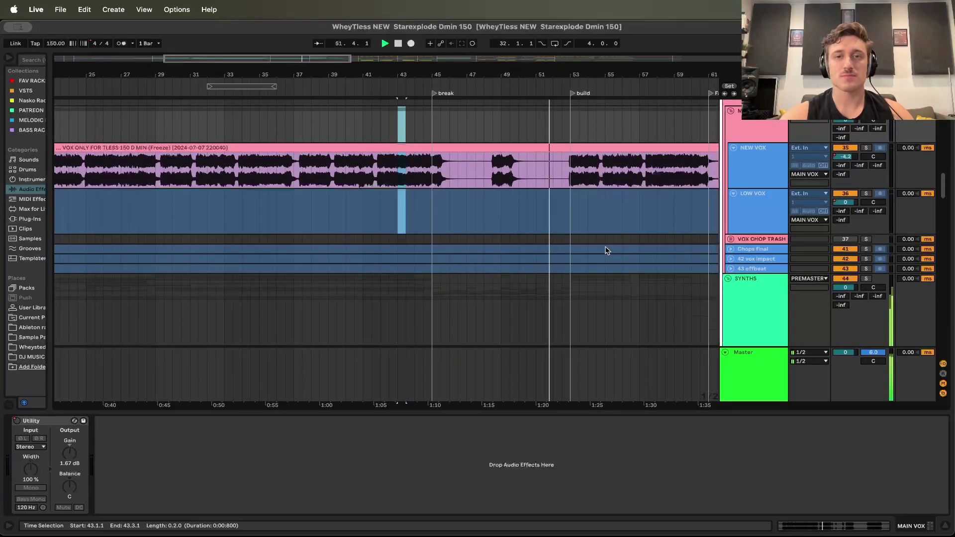
scroll(606, 250, down, 3)
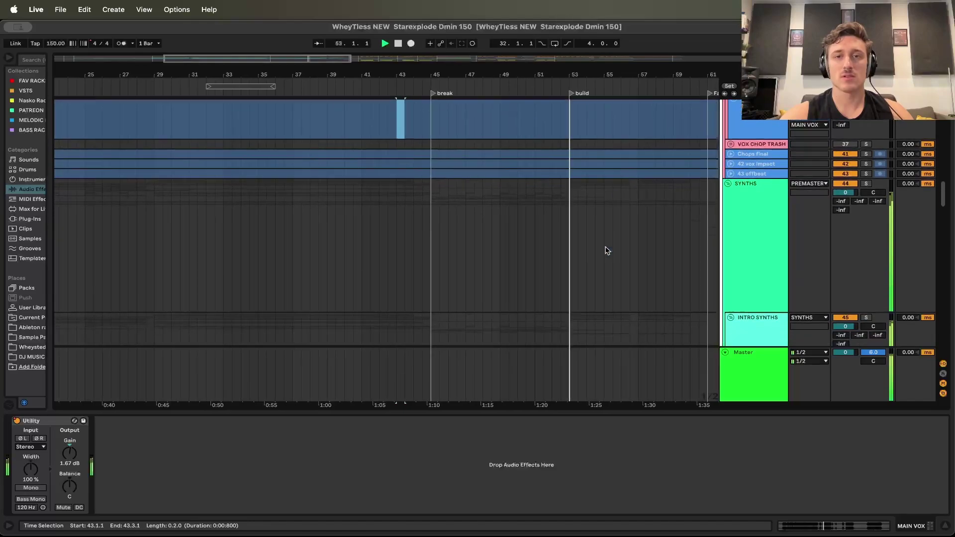
Select the build section from bar 53 to bar 61 on the NEW VOX track
scroll(606, 250, up, 6)
scroll(606, 250, right, 2)
scroll(607, 250, down, 3)
drag(512, 248, 645, 244)
Audition the metal cymbal track in solo from the build at bar 53
scroll(575, 236, up, 10)
scroll(575, 237, right, 1)
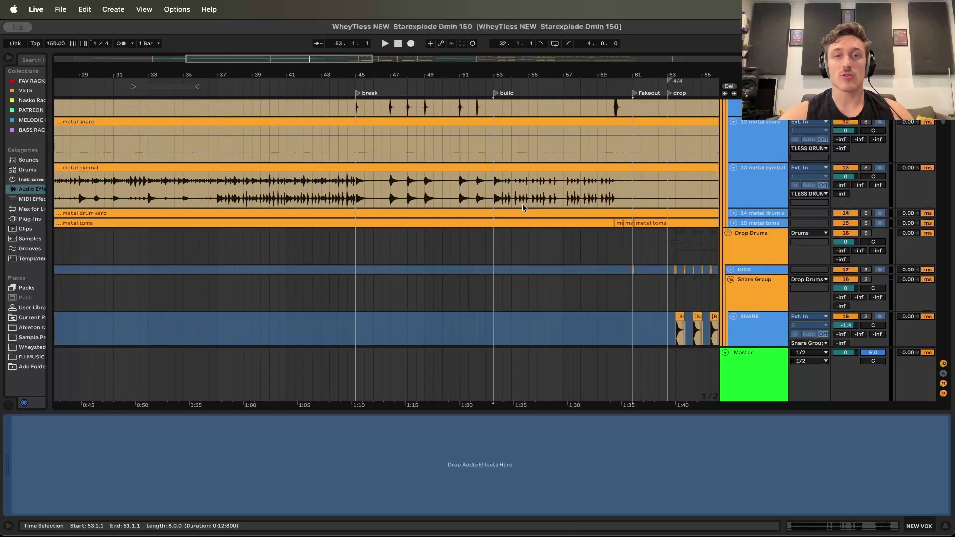
click(494, 188)
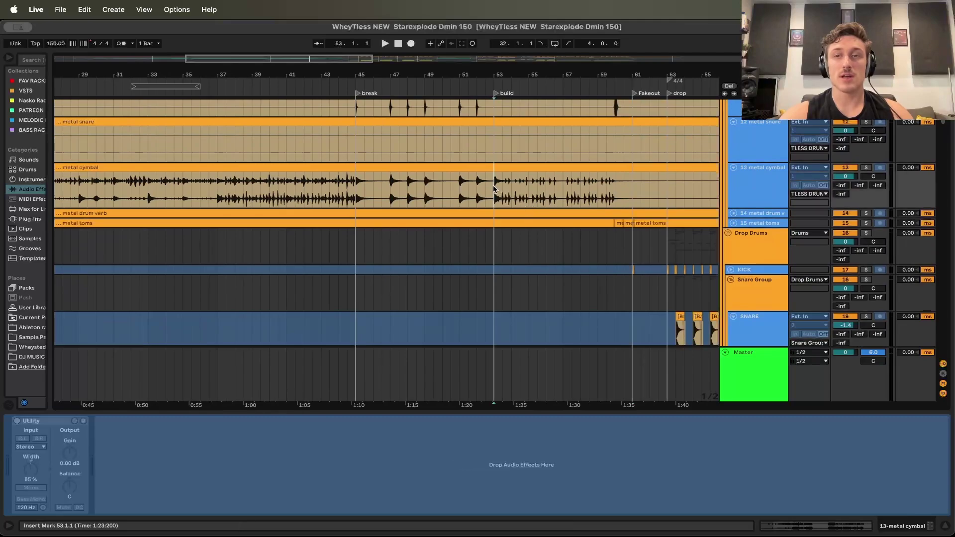
key(space)
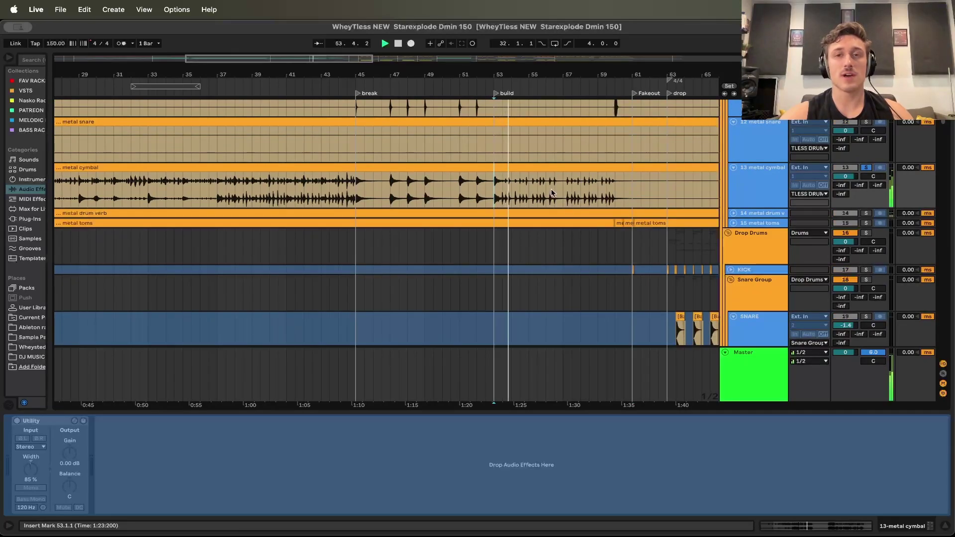
Solo the BUILD DRUMS group together with the CLAP BUILD 1 track and play them from bar 53
scroll(553, 193, up, 3)
scroll(553, 193, up, 3)
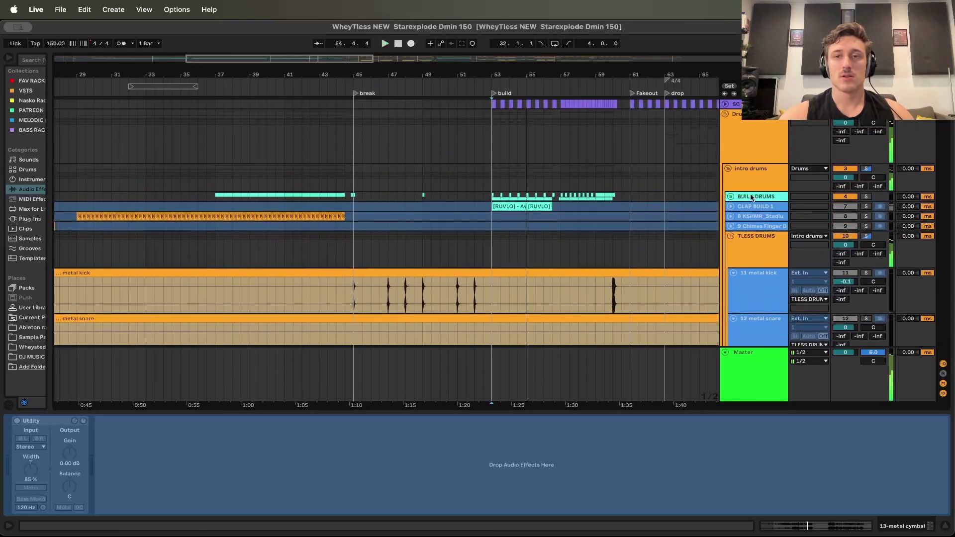
click(751, 198)
click(866, 207)
key(space)
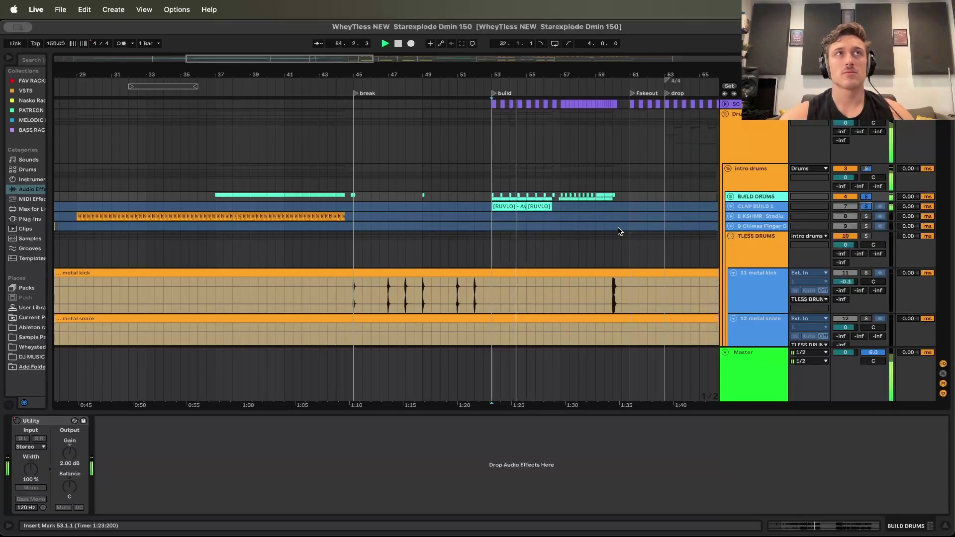
Solo the Kontakt Synths group and play it from the build at bar 53 while viewing its tracks
scroll(618, 227, down, 10)
scroll(618, 227, down, 10)
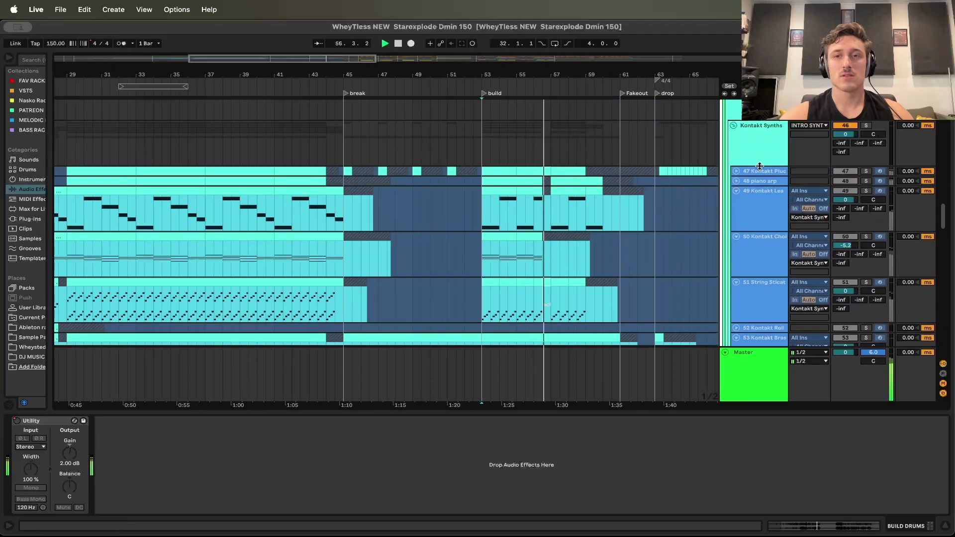
key(space)
click(866, 126)
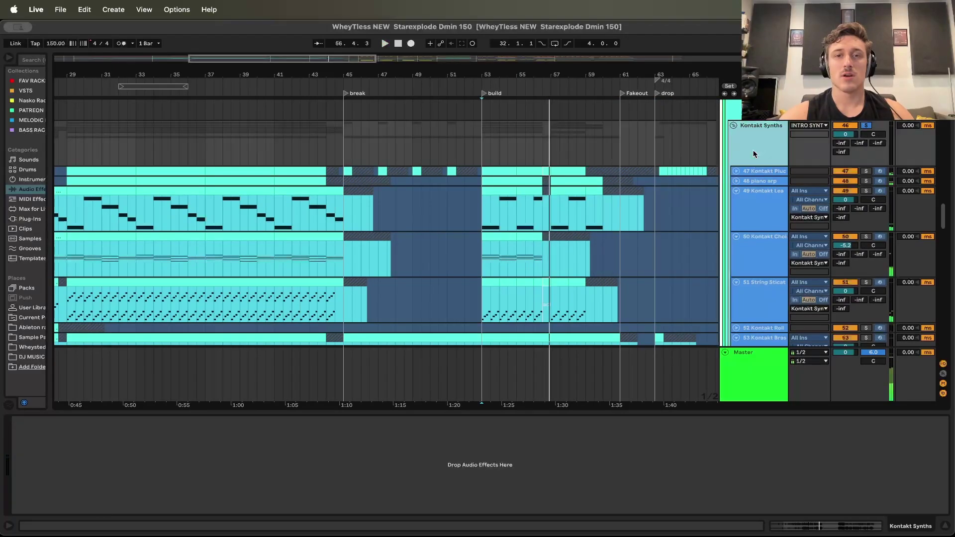
click(485, 149)
key(space)
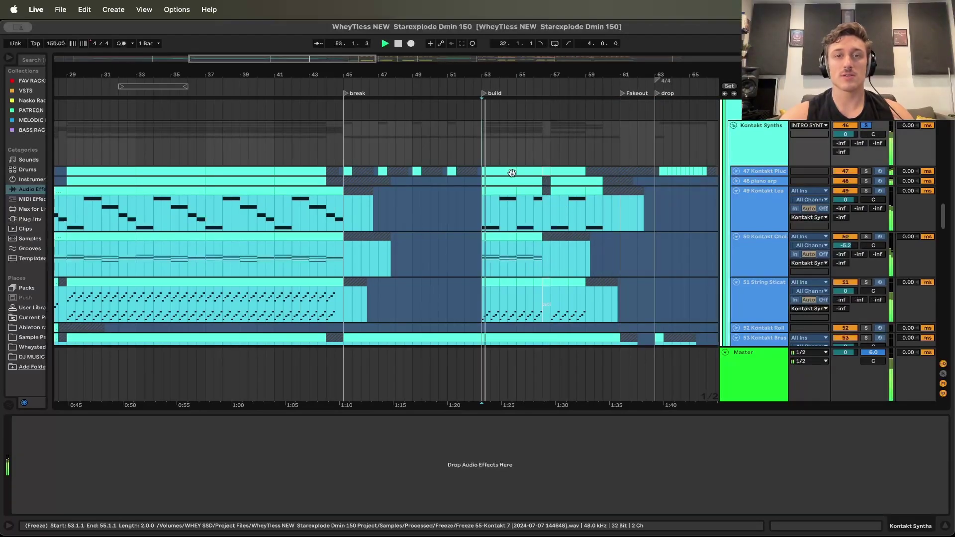
scroll(542, 208, down, 4)
scroll(543, 208, down, 5)
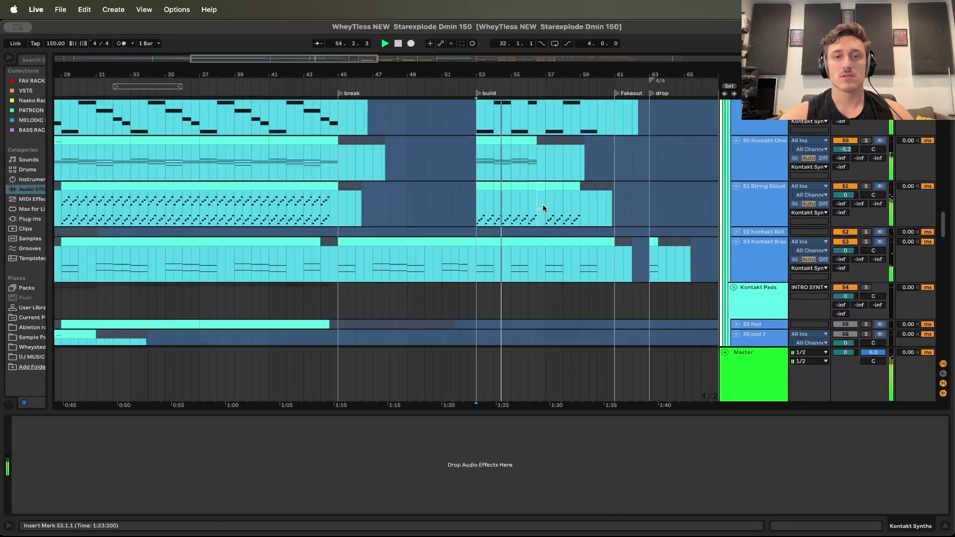
Audition the build's FX layers in solo: the Avant riser, KSHMR mini sweep, sub drop and the Serum track from bar 53
scroll(544, 208, down, 10)
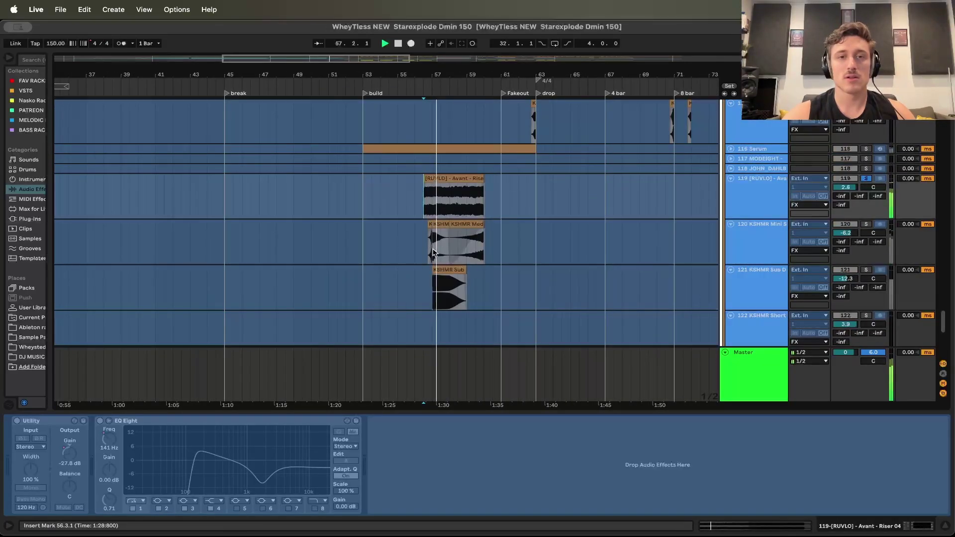
click(433, 252)
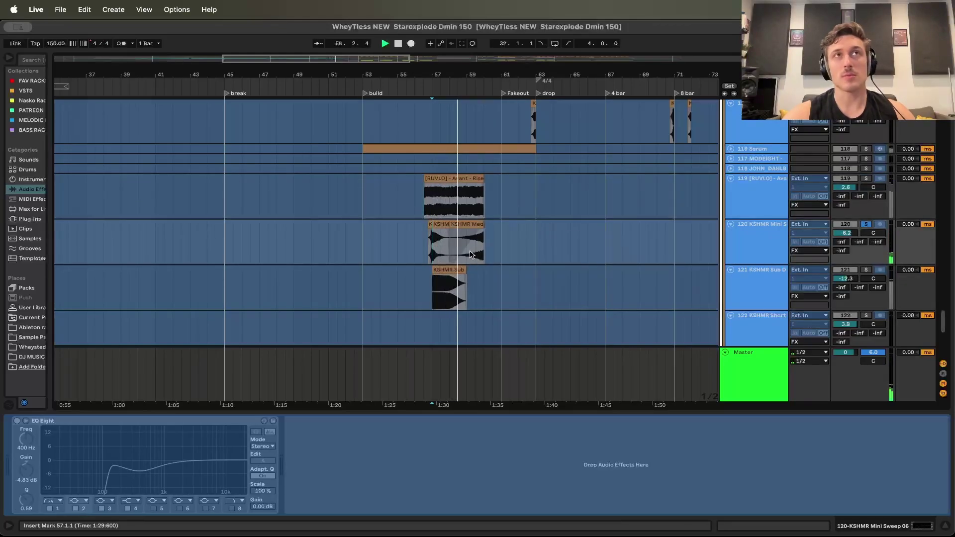
click(434, 301)
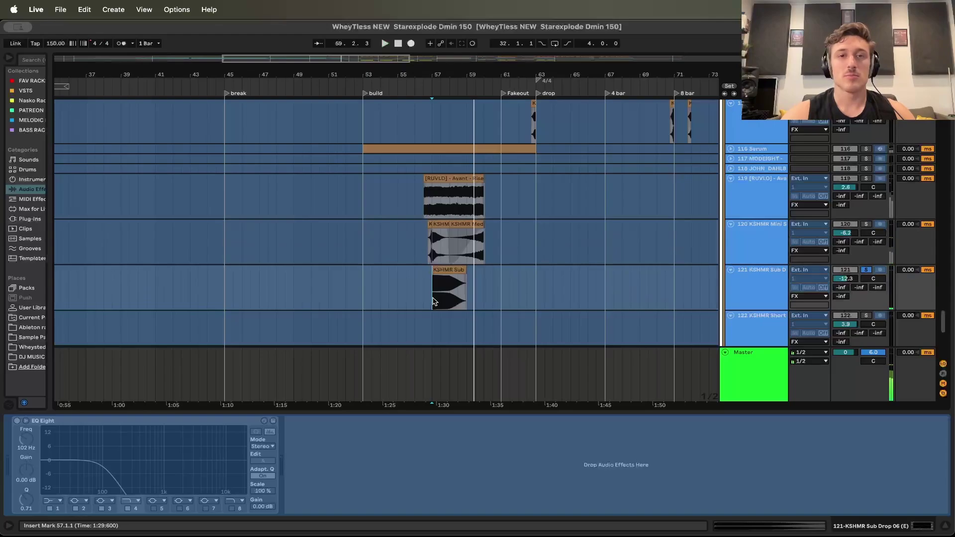
click(457, 149)
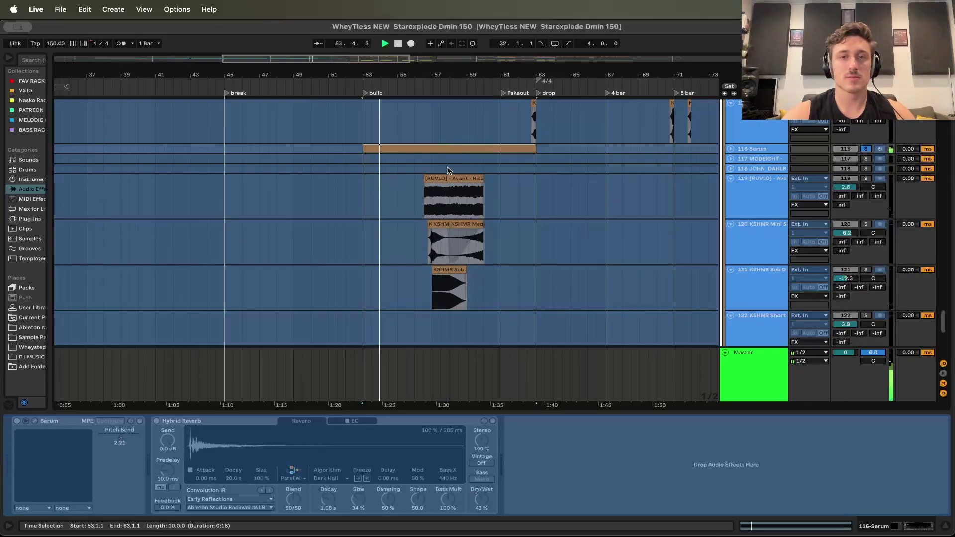
scroll(481, 236, down, 5)
scroll(479, 231, up, 6)
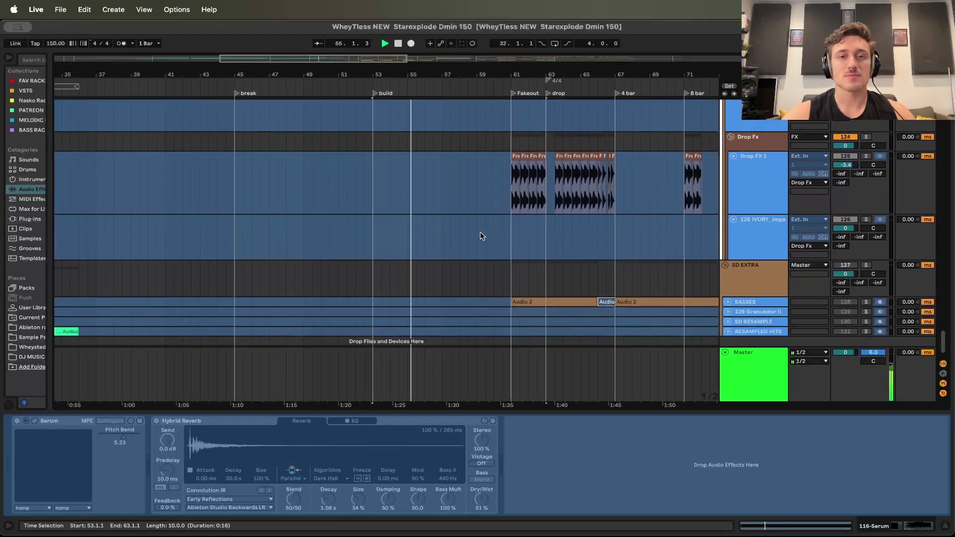
Play the full build section without solo from bar 53 up to the Fakeout marker
scroll(642, 251, up, 10)
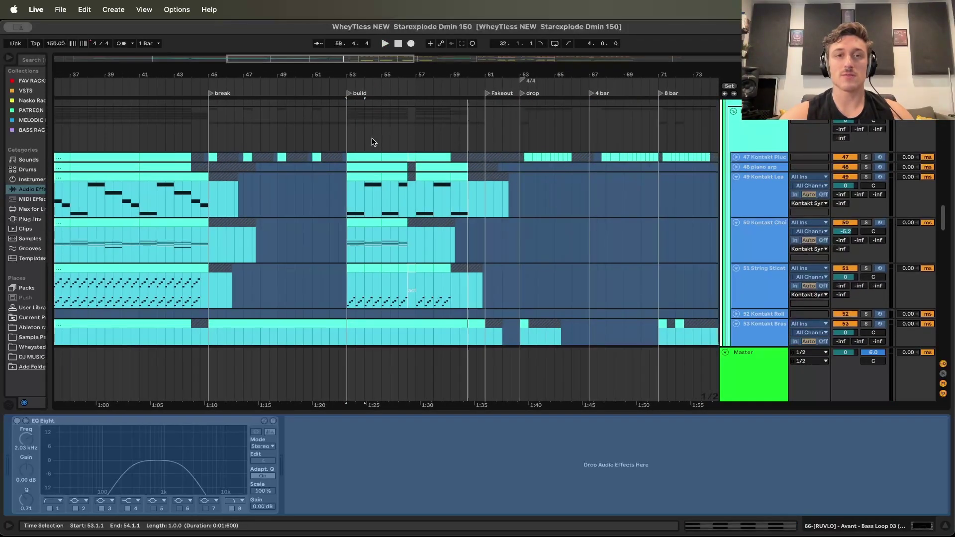
key(space)
drag(351, 142, 495, 146)
click(346, 137)
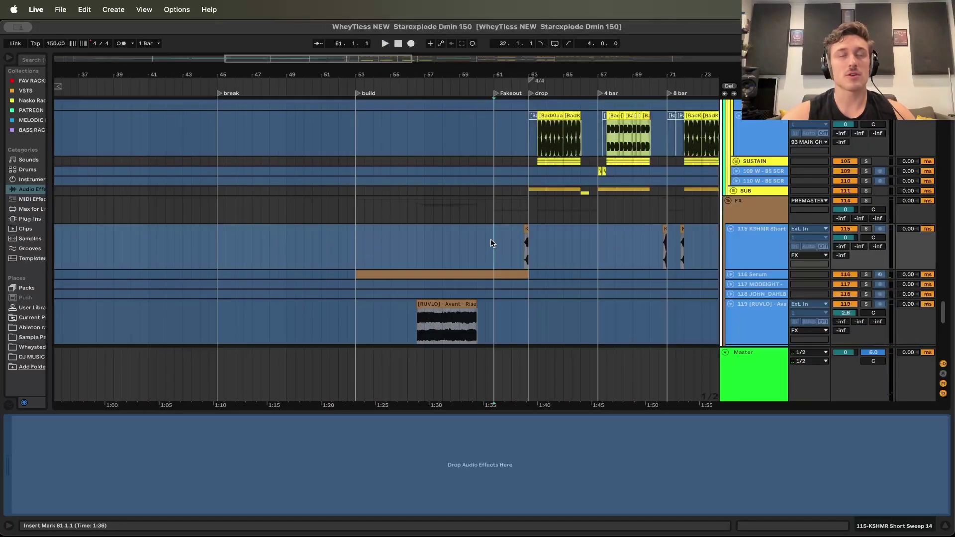
Look through the Fakeout's bass and guitar groups and show the device chain of the DROP STUFF group
scroll(493, 244, up, 20)
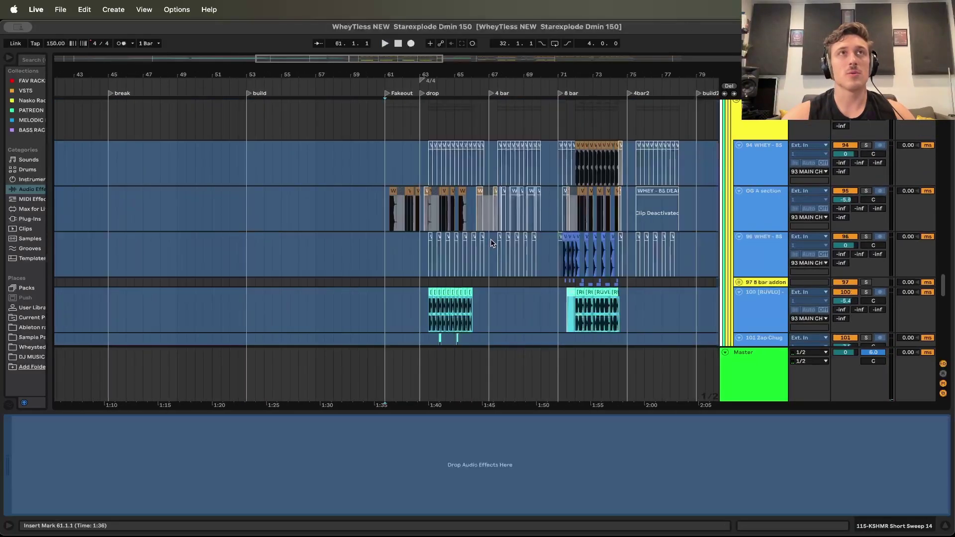
scroll(490, 239, down, 20)
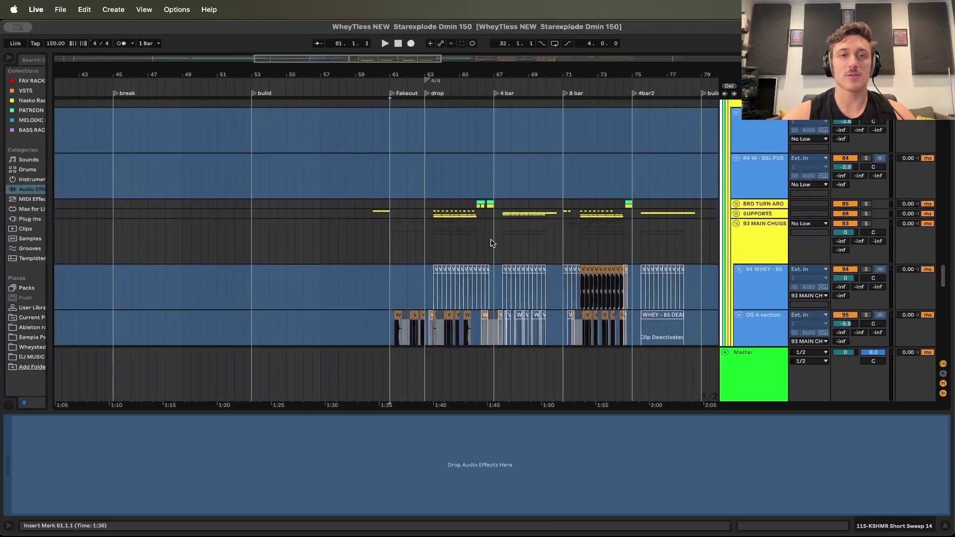
scroll(411, 198, up, 10)
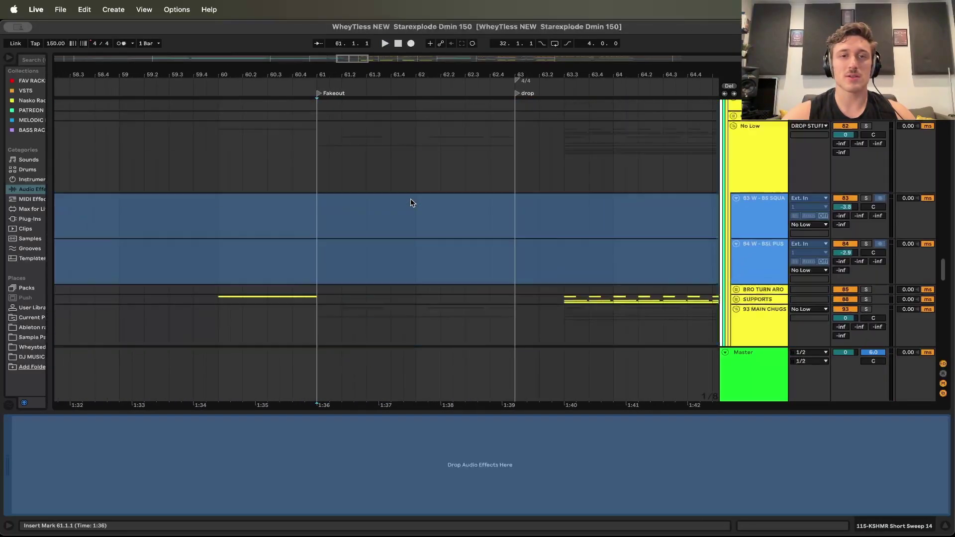
scroll(410, 202, down, 5)
click(750, 129)
scroll(751, 217, up, 10)
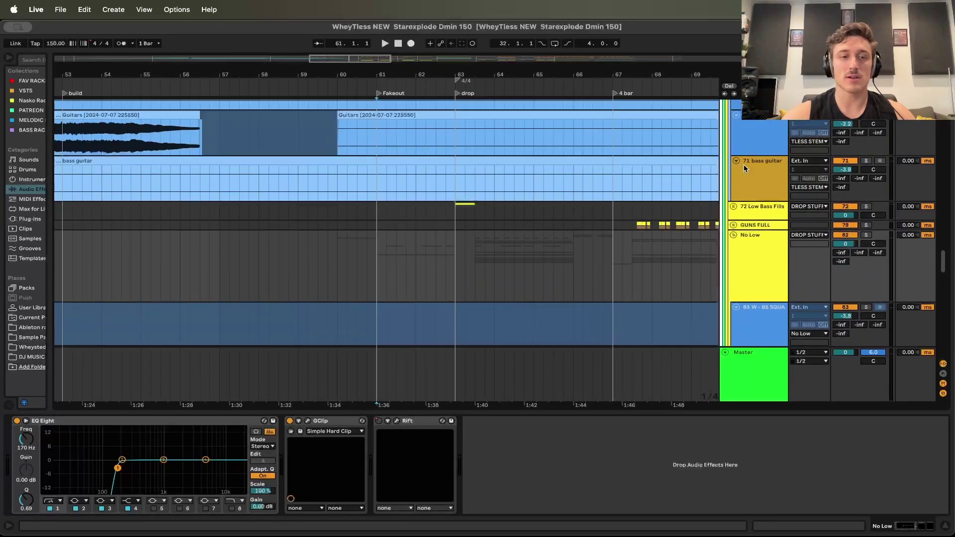
click(753, 264)
scroll(753, 264, up, 5)
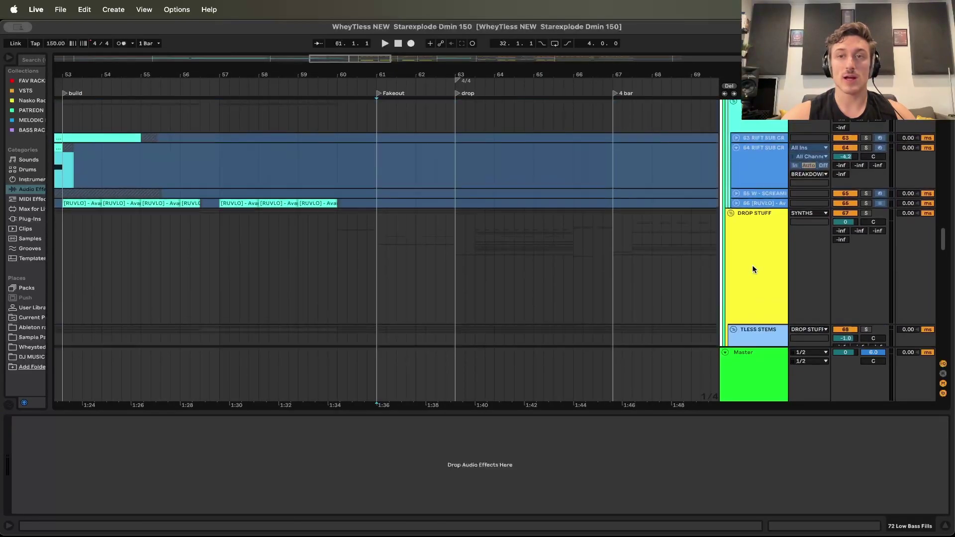
click(752, 265)
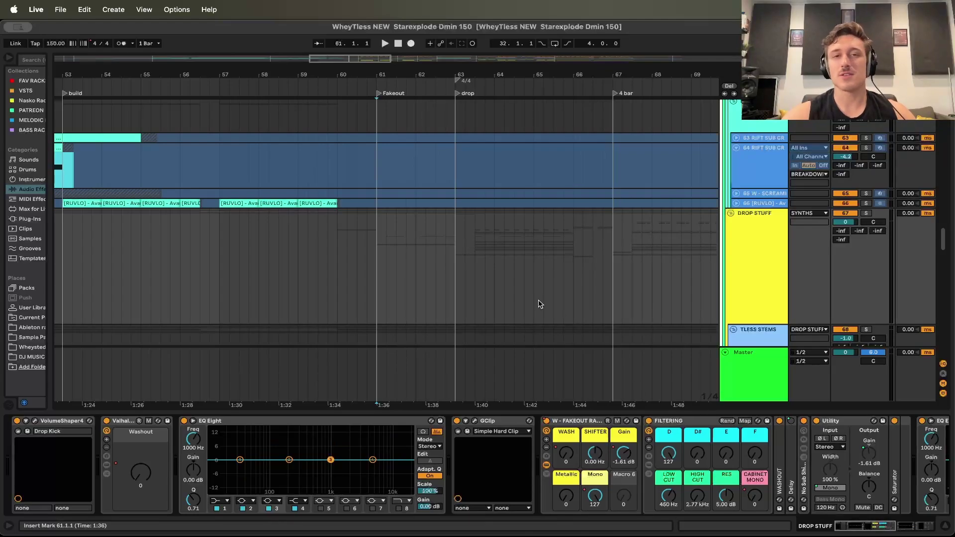
Play the full mix from just before the Fakeout at bar 61 into the drop
scroll(540, 305, down, 2)
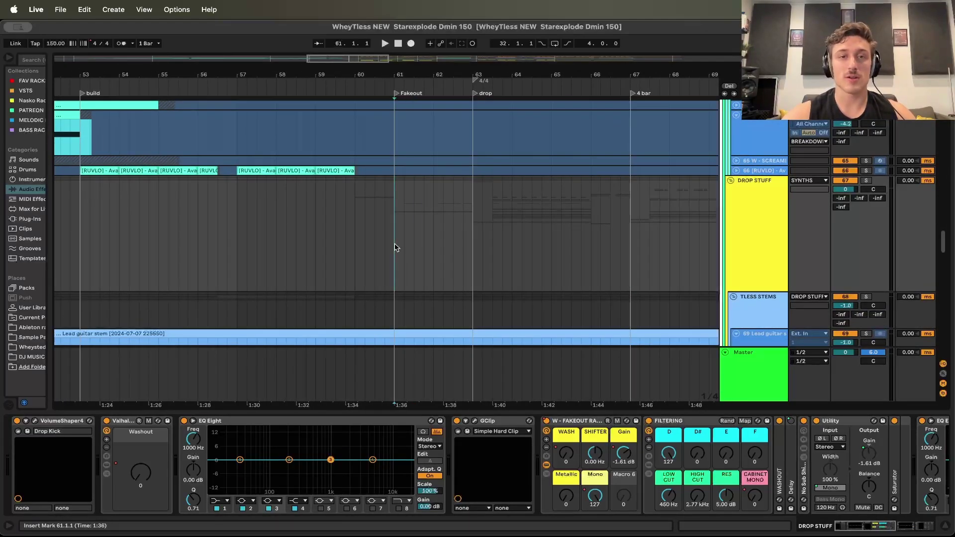
click(373, 240)
key(space)
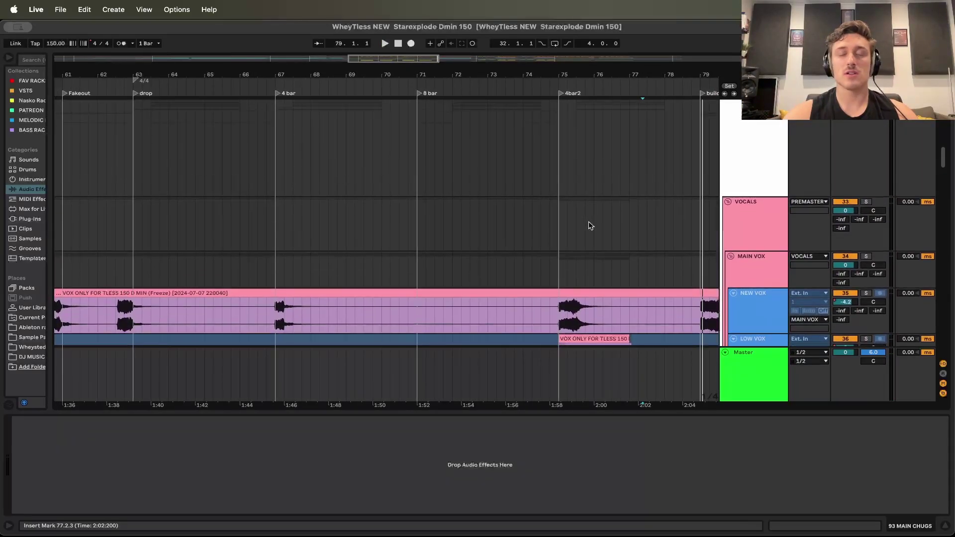
Solo the Drop Drums group and play it from the drop at bar 63
scroll(588, 222, down, 5)
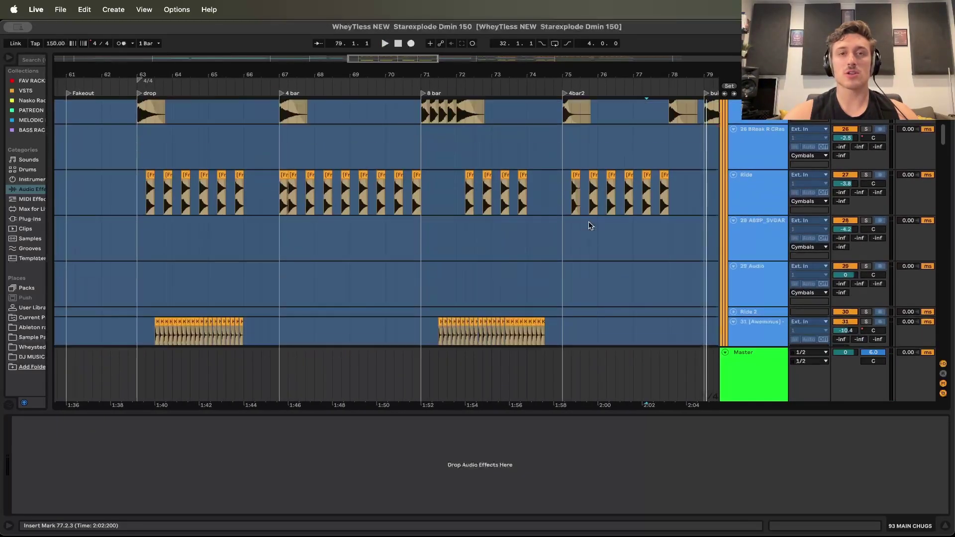
scroll(589, 222, up, 10)
scroll(589, 222, left, 5)
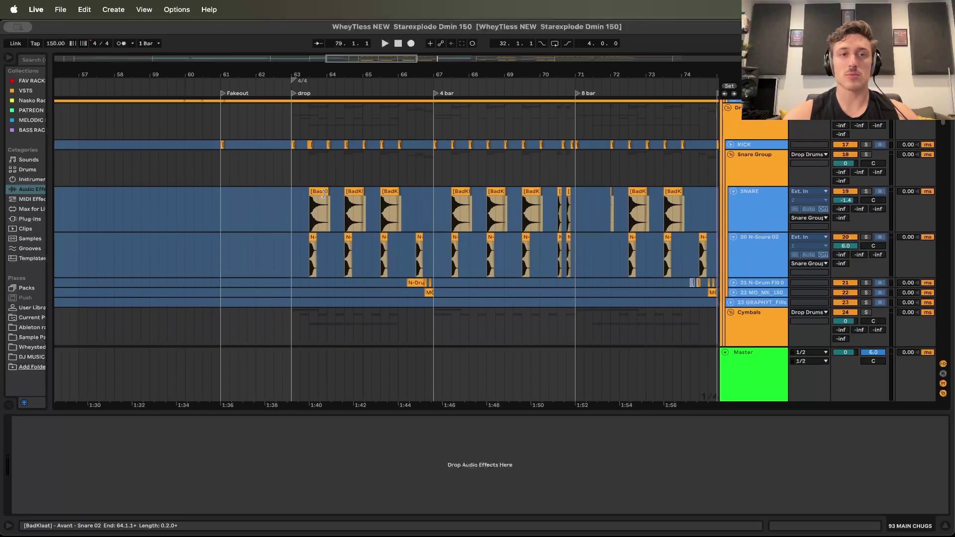
scroll(293, 165, up, 5)
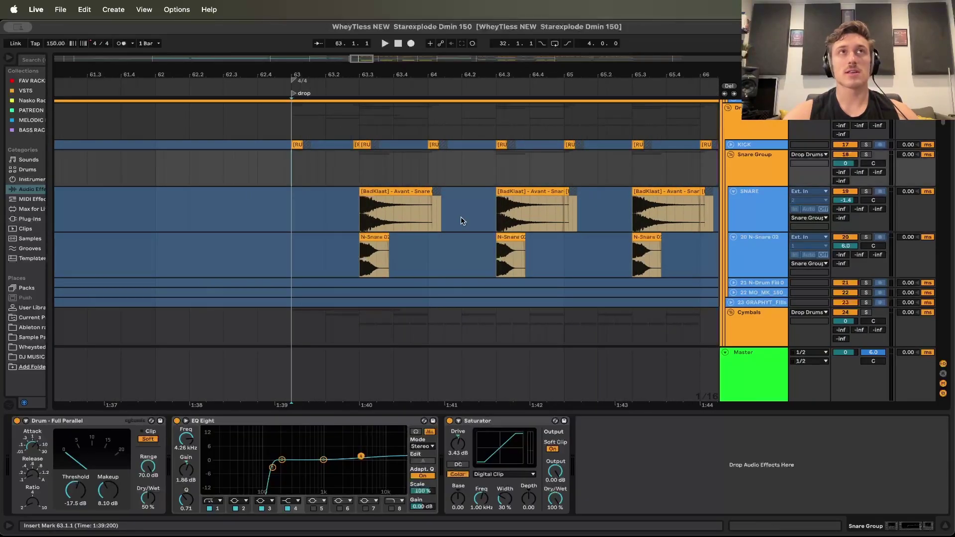
click(751, 132)
key(space)
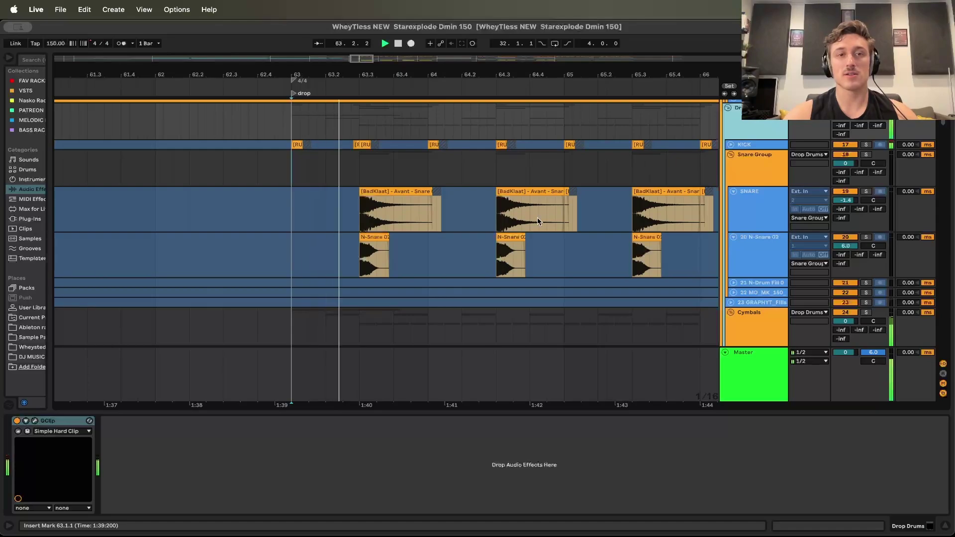
scroll(463, 230, down, 1)
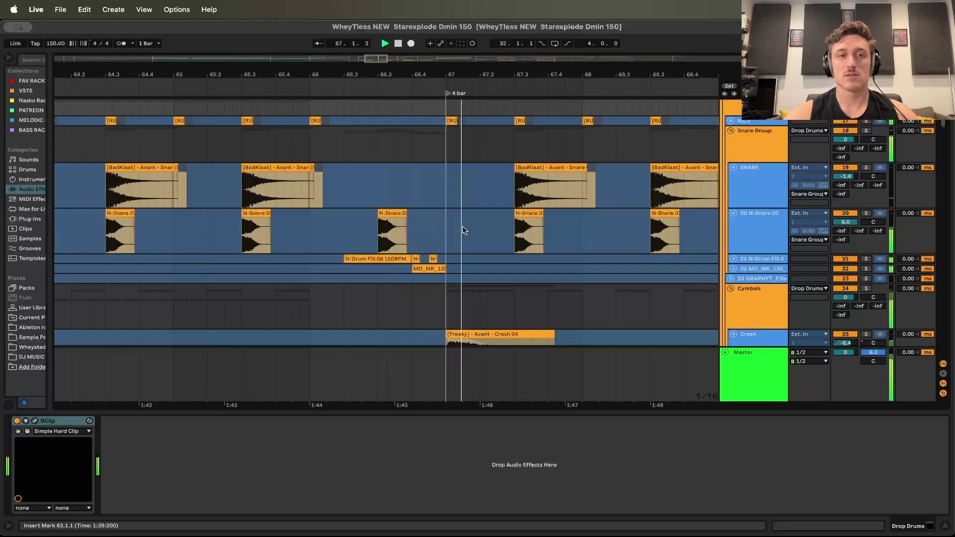
scroll(462, 230, down, 10)
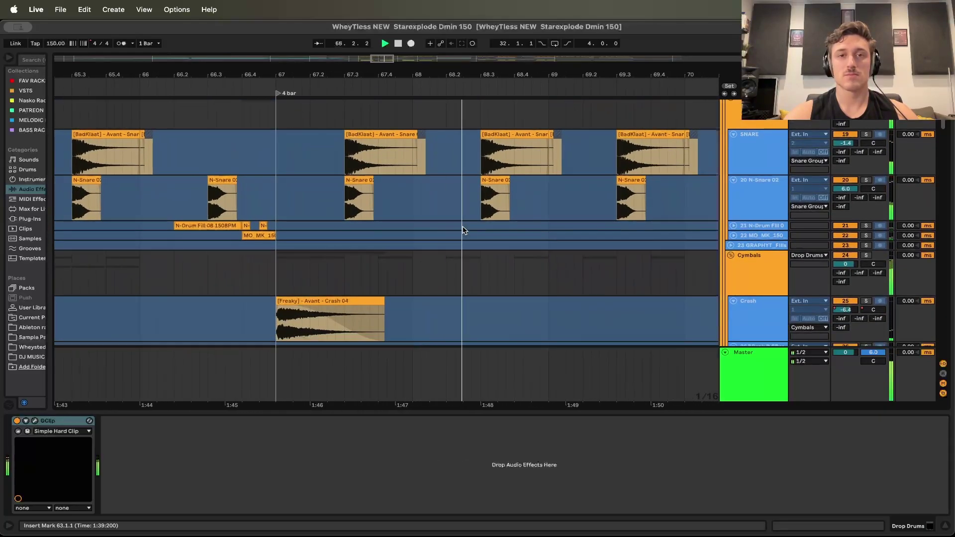
scroll(462, 231, down, 1)
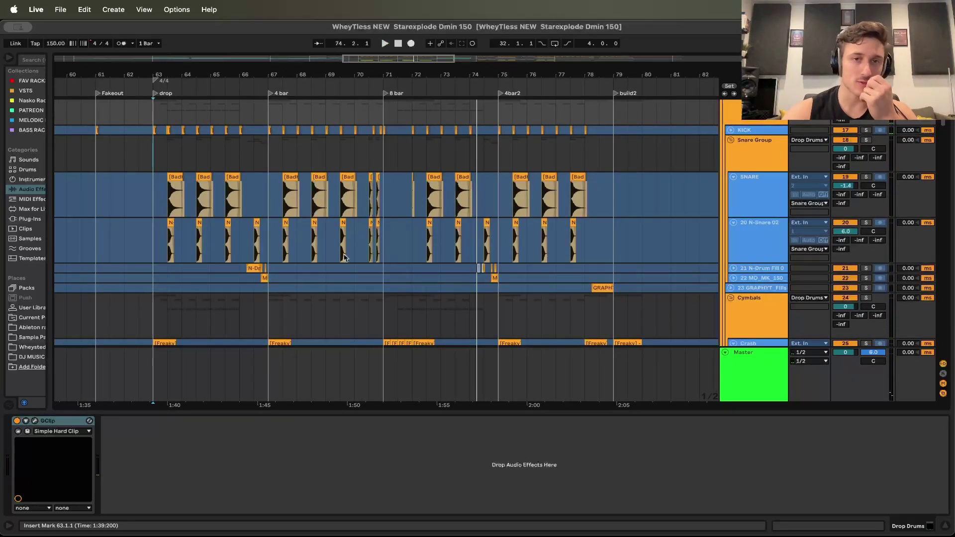
Review the drop's crash, ride and snare tracks and fold the Drop Drums group
scroll(355, 220, down, 5)
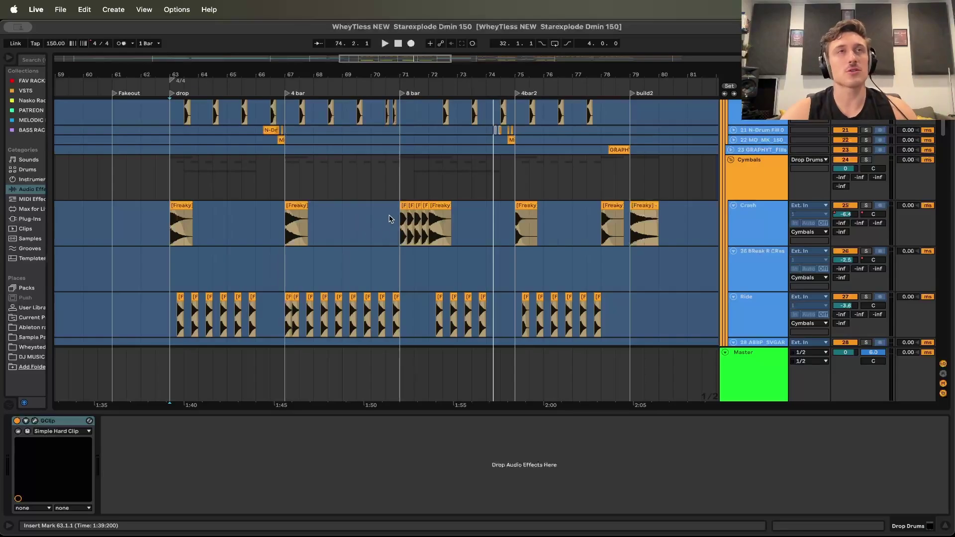
scroll(367, 188, up, 5)
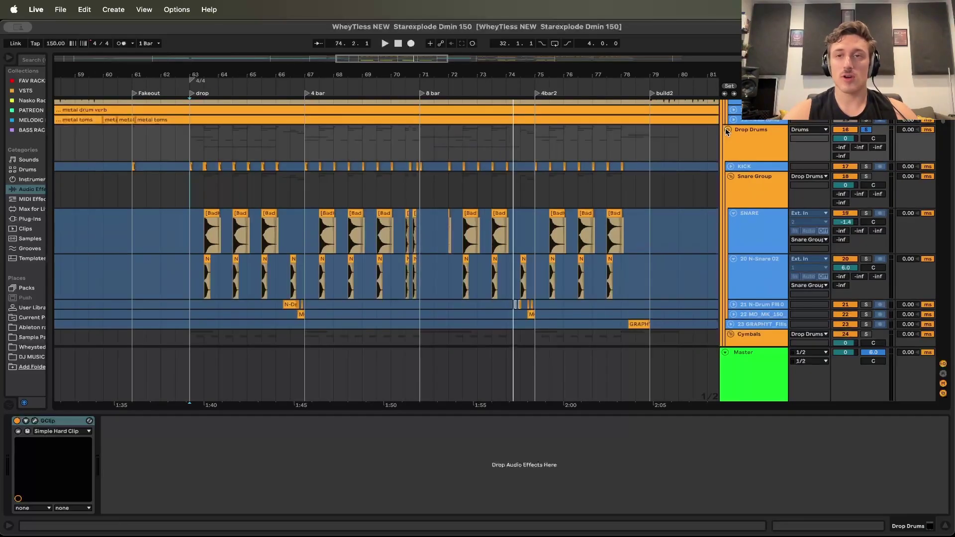
click(725, 127)
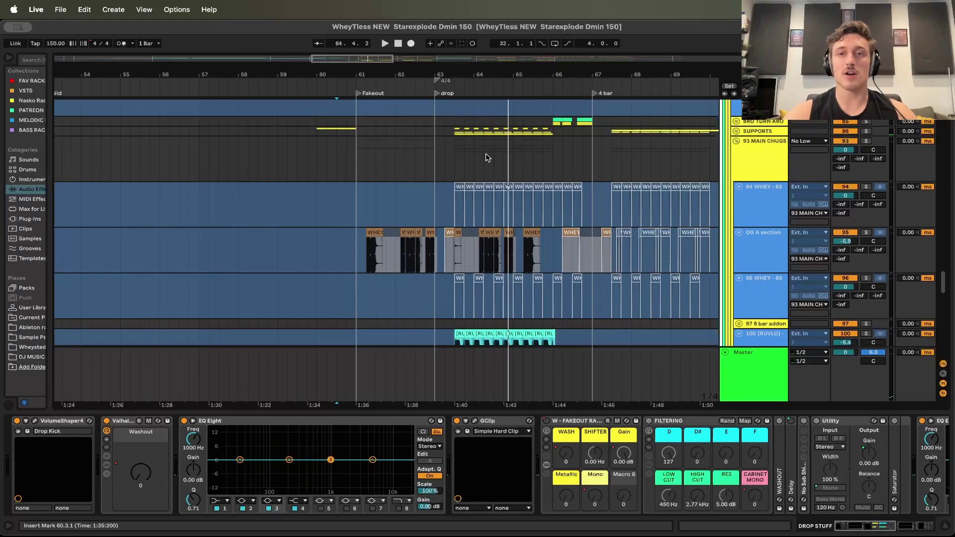
Solo the SUPPORTS group and play it from bar 63.3 in the drop
scroll(487, 158, up, 5)
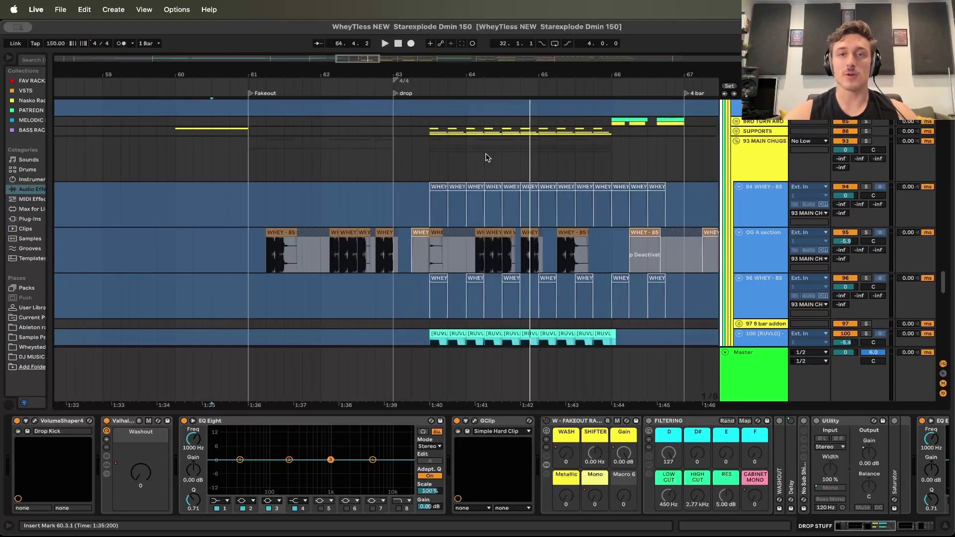
click(766, 132)
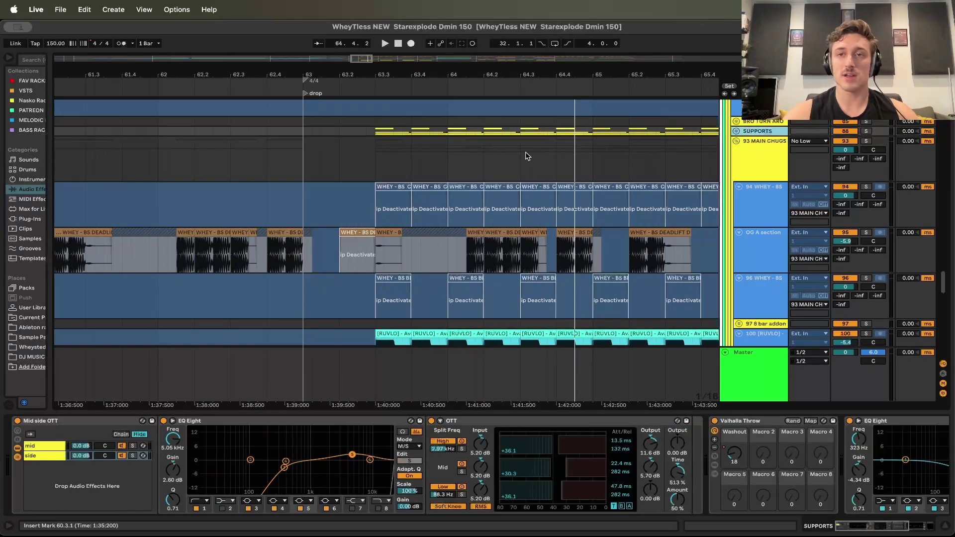
click(372, 138)
key(space)
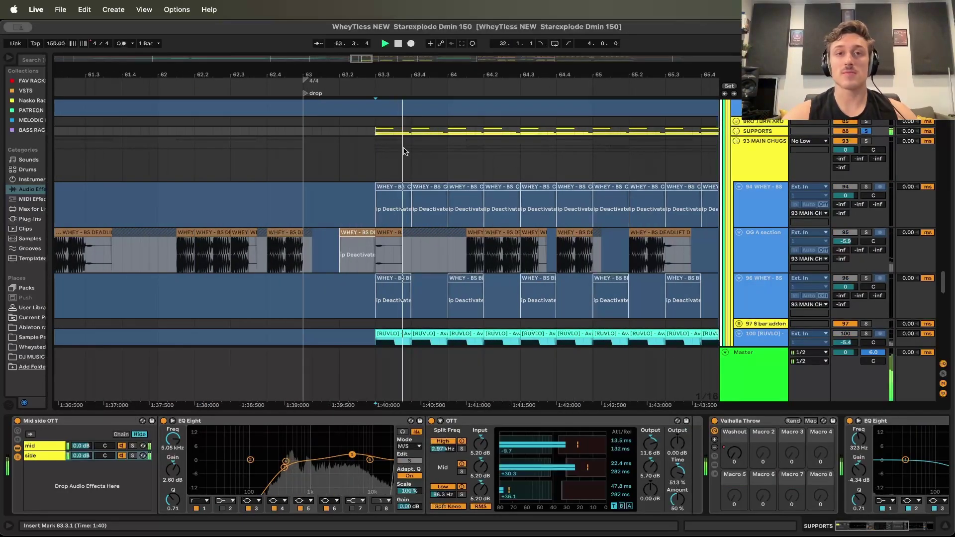
Audition the OG A section, the RUVLO bass loop on track 100 and the Zap Chug track in solo within the drop
scroll(474, 170, down, 2)
scroll(474, 170, down, 1)
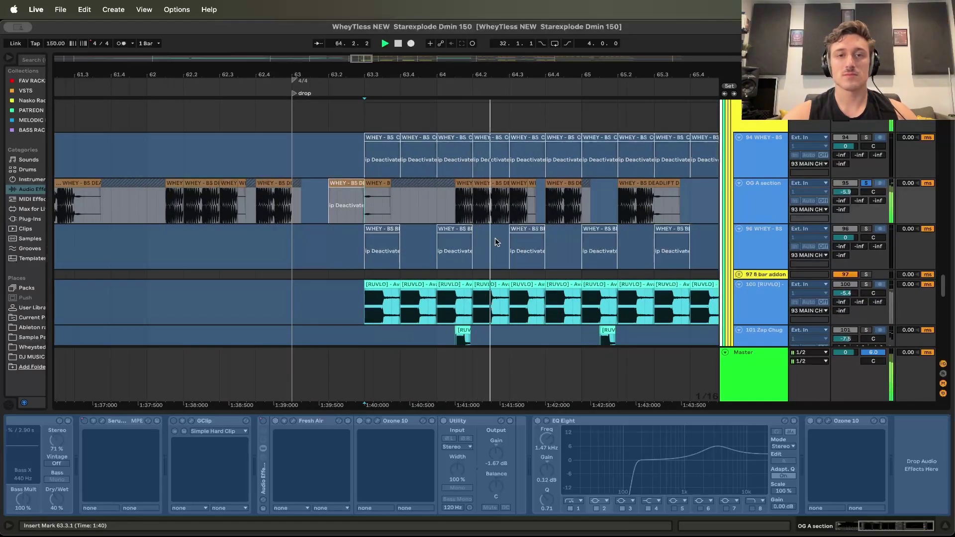
scroll(495, 242, down, 2)
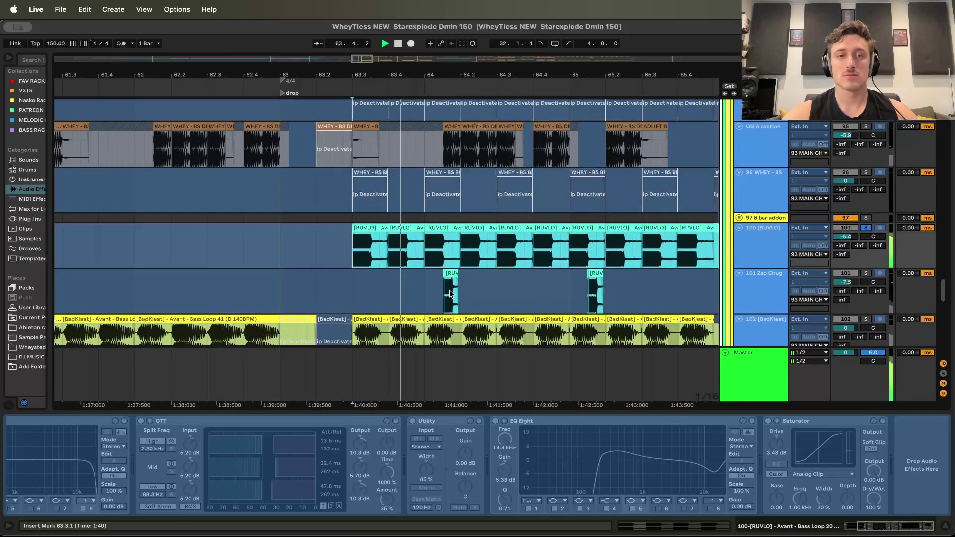
scroll(432, 231, down, 3)
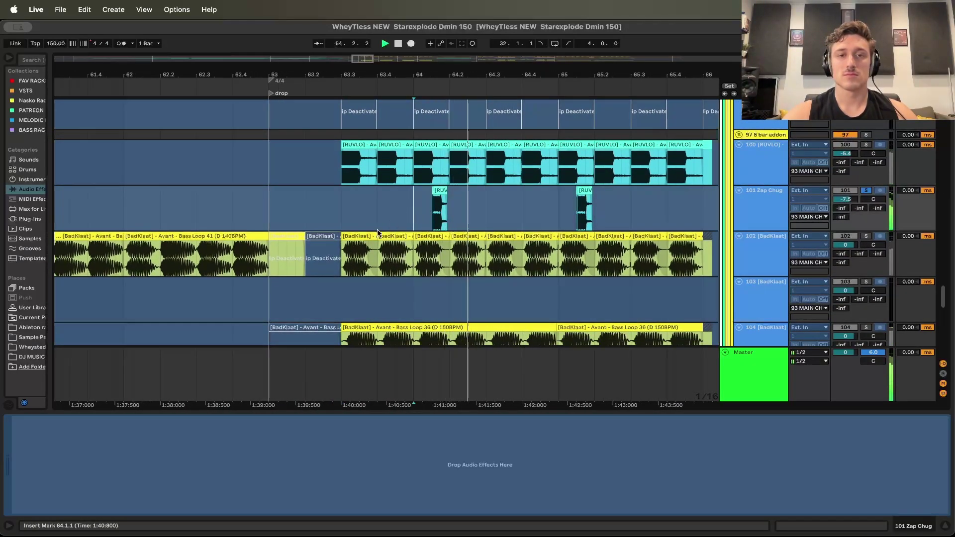
Audition the BadKlaat bass loops on tracks 102 and 104 and the MAIN SUB track in solo from bar 63.3
scroll(363, 260, down, 3)
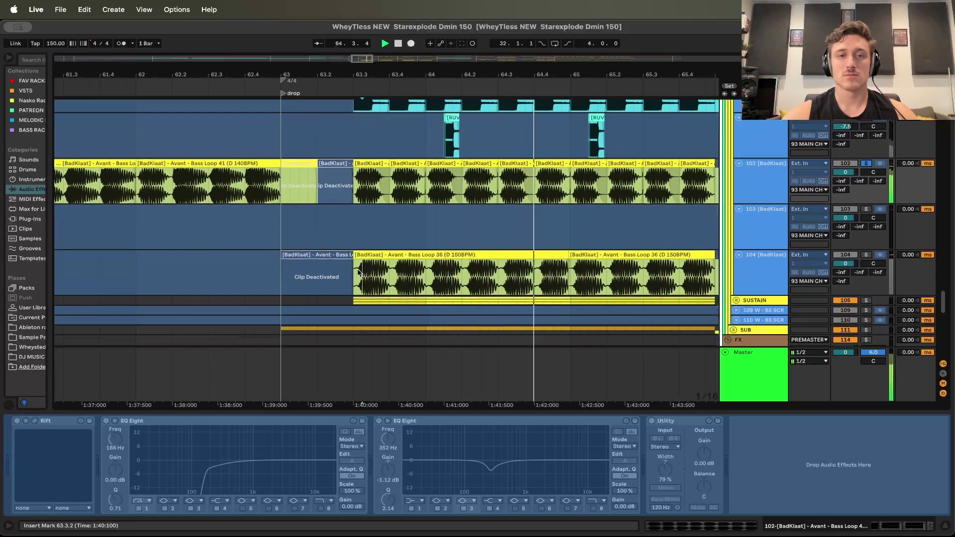
scroll(424, 273, down, 4)
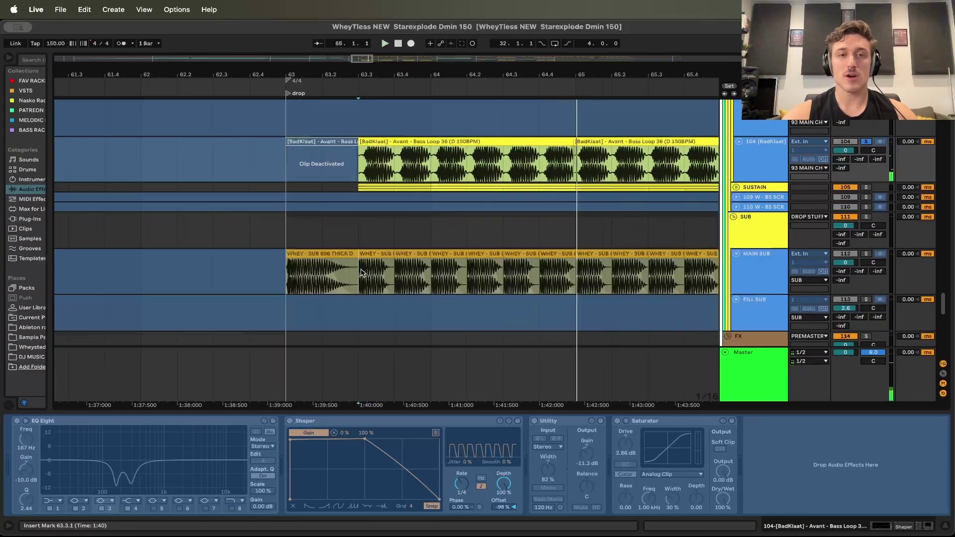
click(359, 274)
key(space)
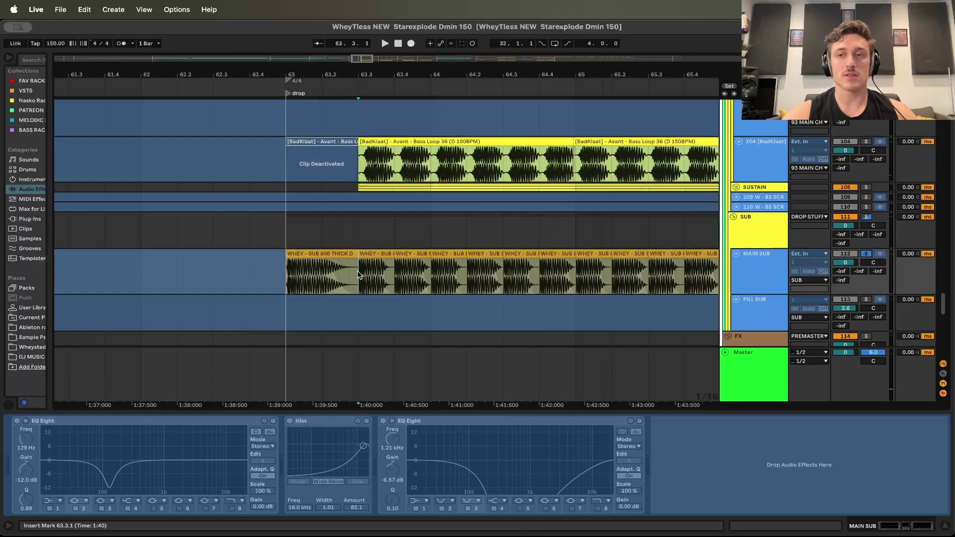
key(space)
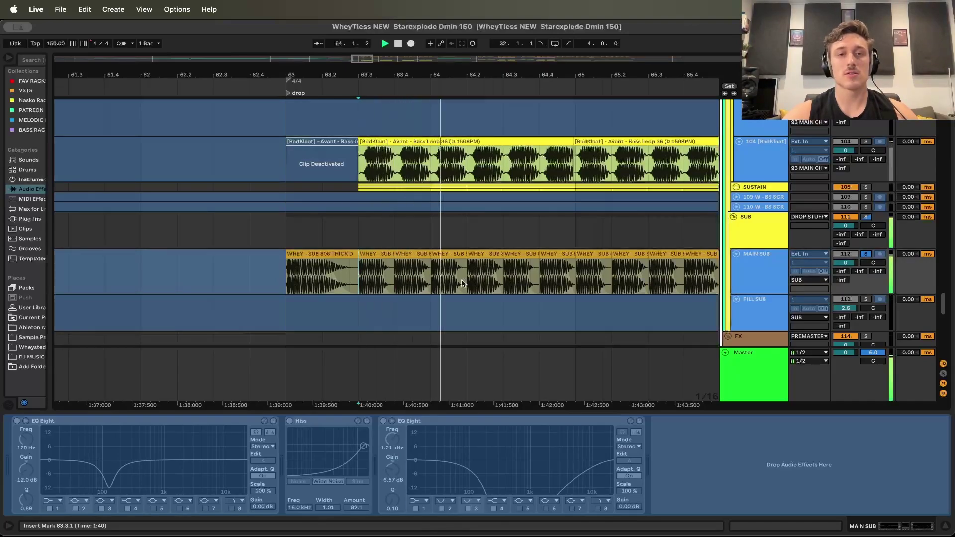
scroll(476, 285, up, 2)
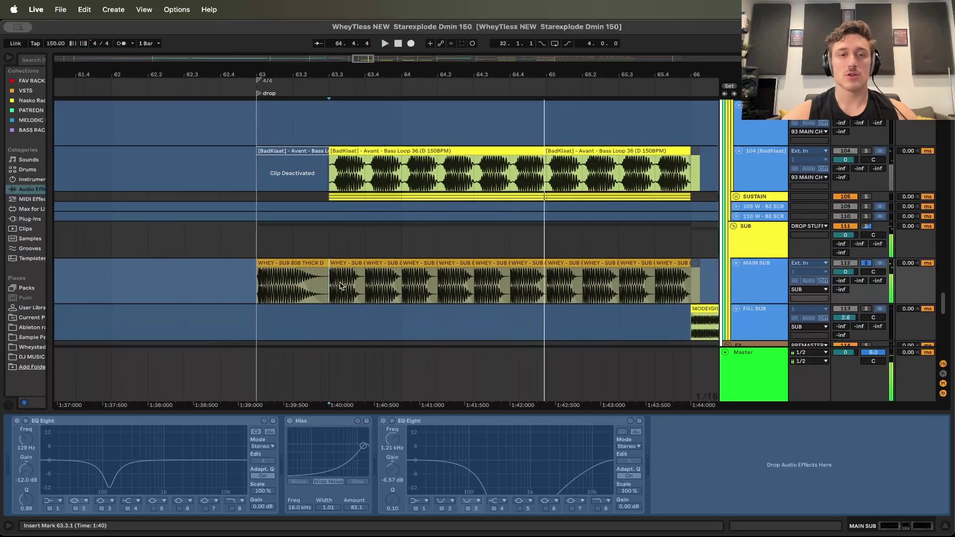
scroll(341, 286, left, 3)
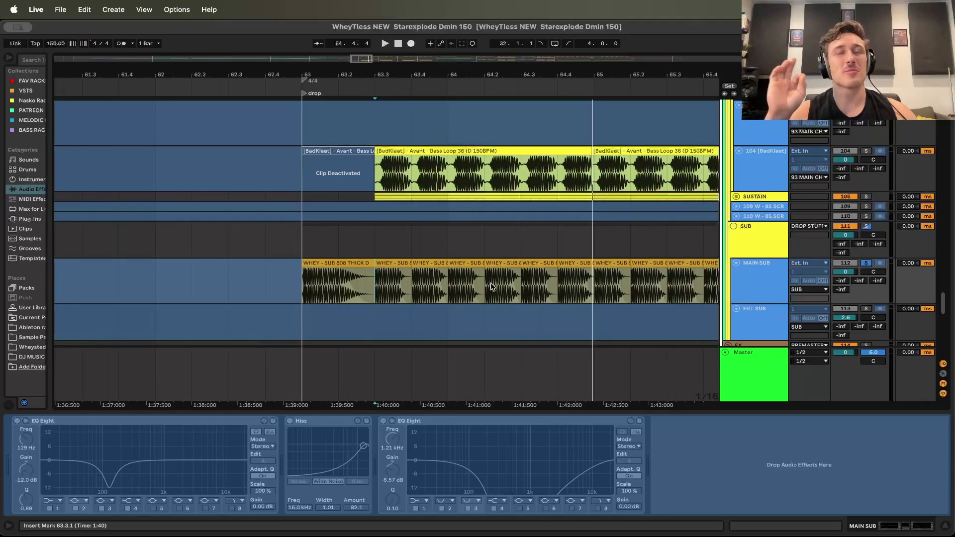
Unfold the SUSTAIN group, play it in solo from bar 63.2.2 and fold it again
click(736, 196)
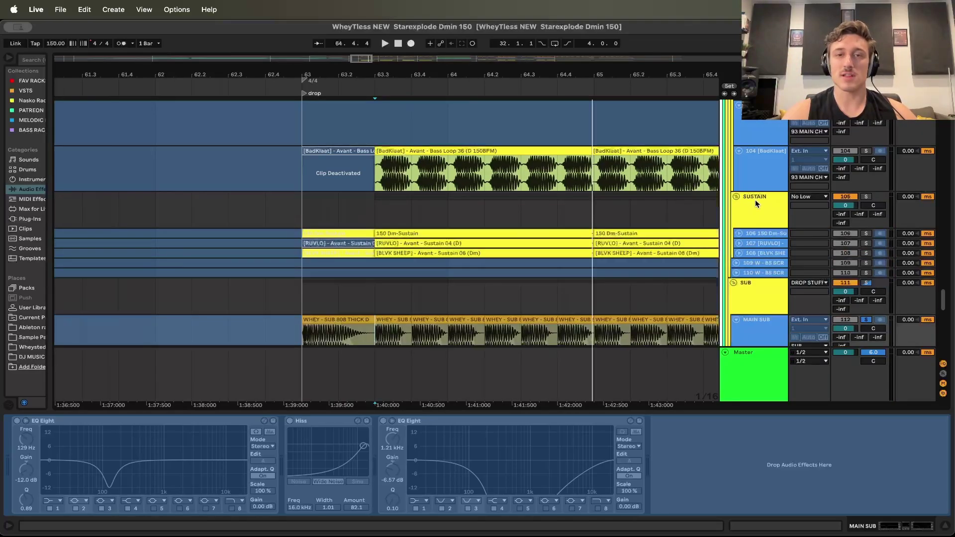
click(347, 214)
key(space)
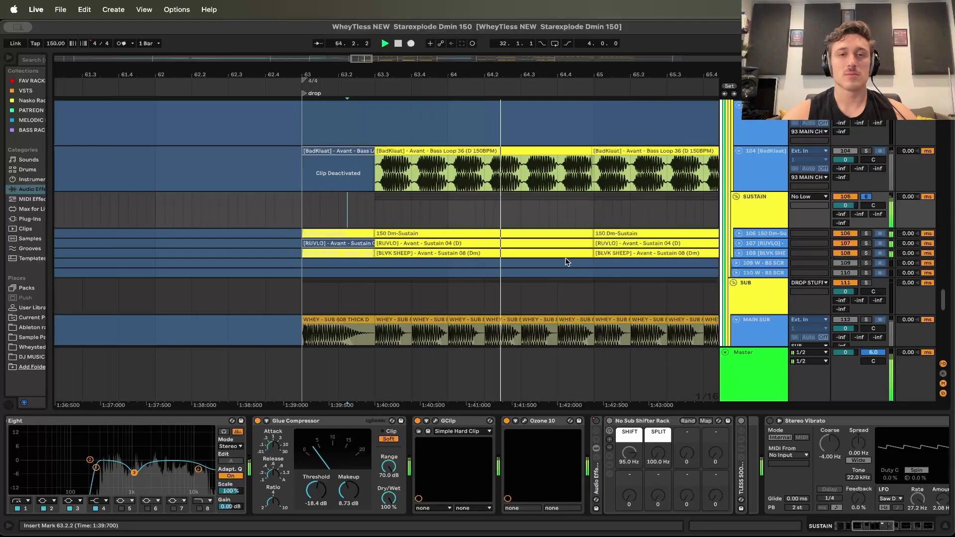
scroll(559, 264, up, 3)
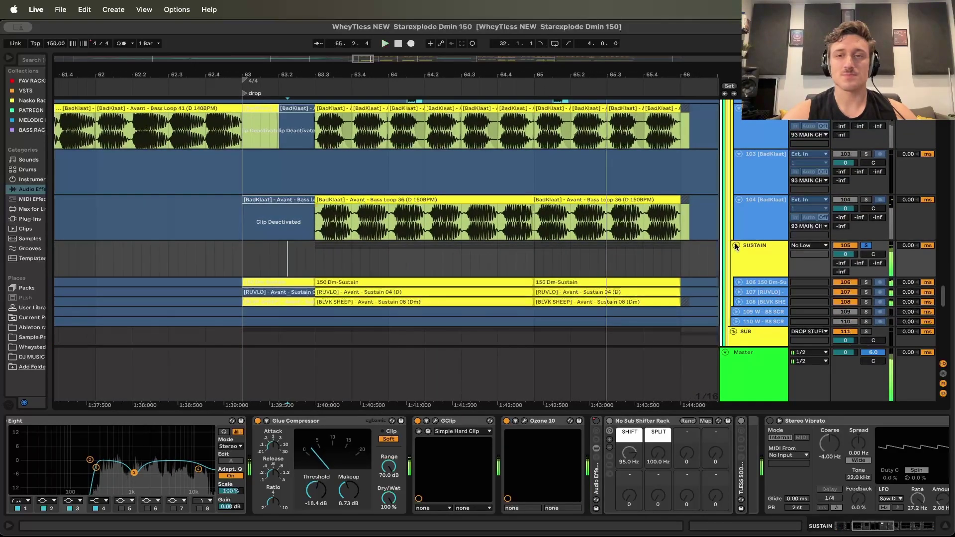
click(735, 245)
Play the full drop mix without solo from bar 63.3.1 while reviewing the tracks up to 93 MAIN CHUGS
click(316, 275)
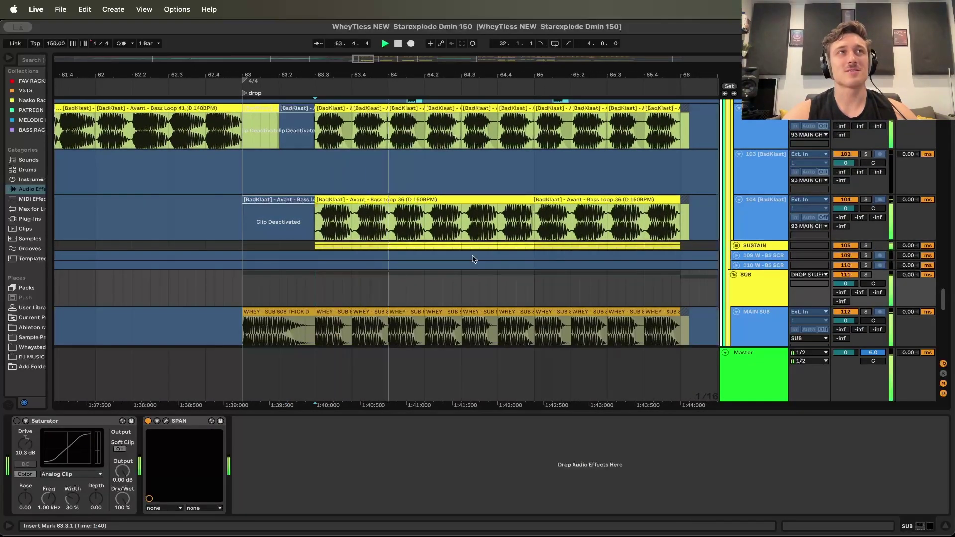
scroll(525, 258, up, 5)
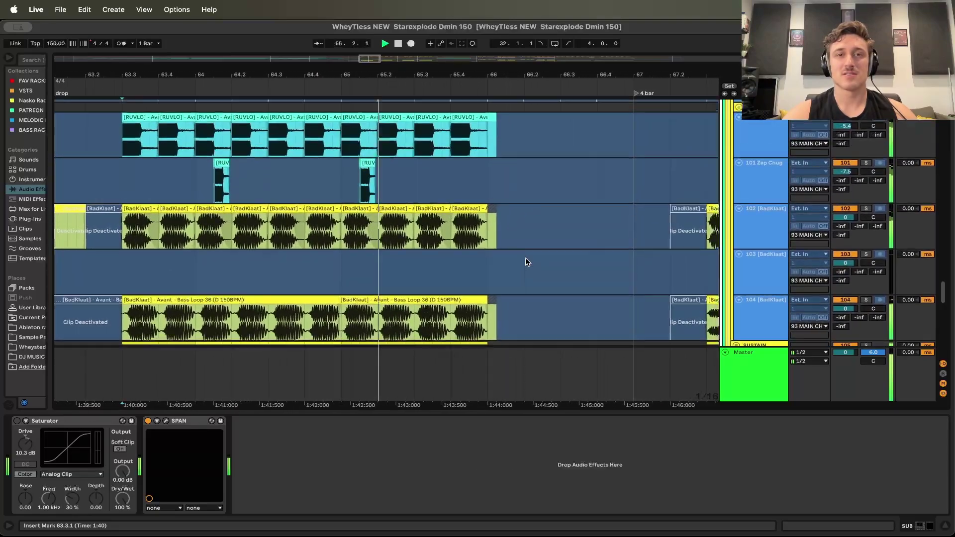
scroll(527, 262, up, 5)
scroll(526, 262, up, 3)
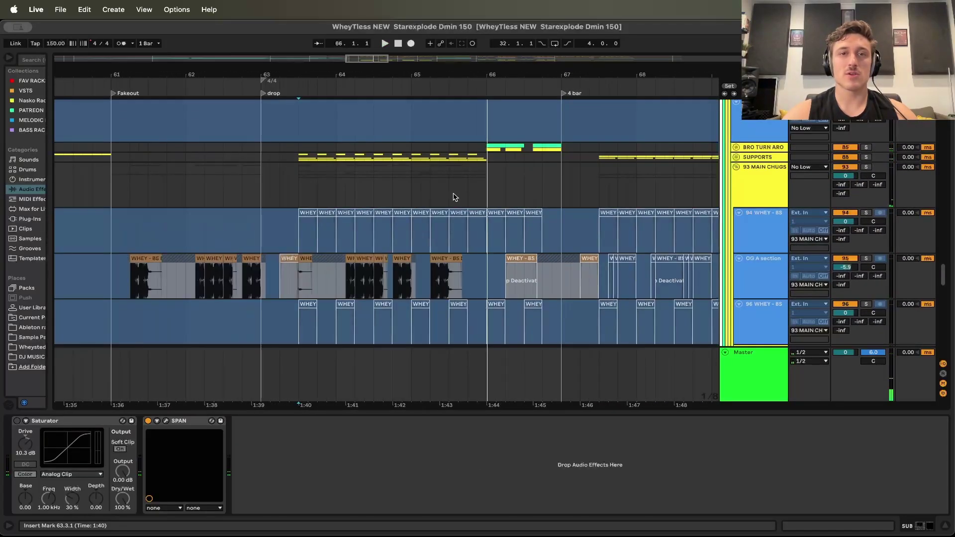
Highlight the 67.1.1–67.3.1 gap and the 67.3.1–70.4.3 phrase on 93 MAIN CHUGS, and play the mix from bar 65.3.3
drag(262, 186, 602, 194)
click(293, 183)
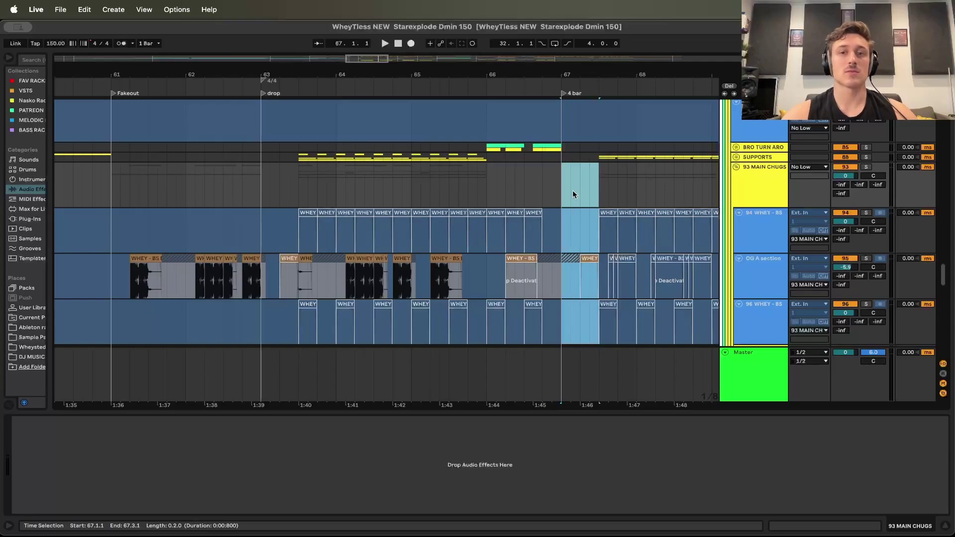
click(458, 191)
key(space)
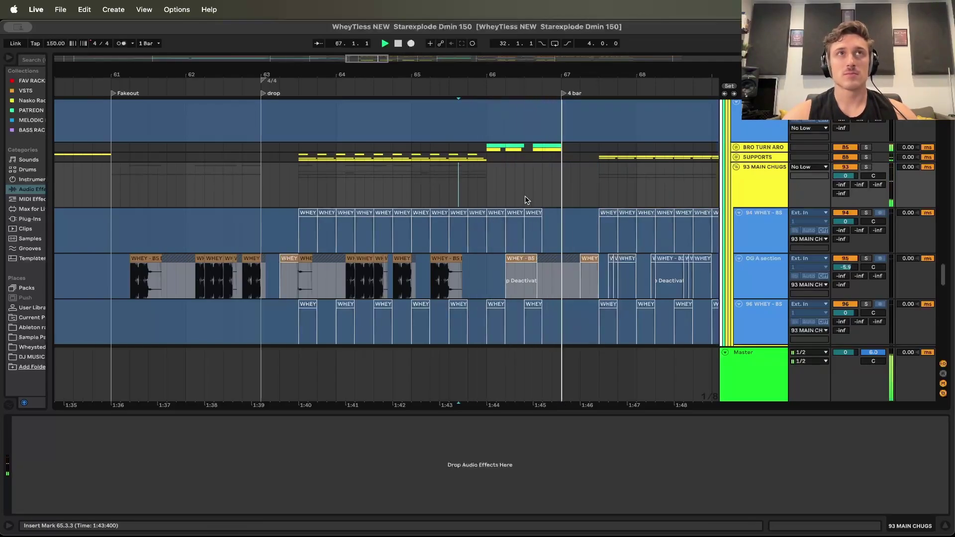
scroll(526, 200, down, 2)
scroll(526, 197, up, 2)
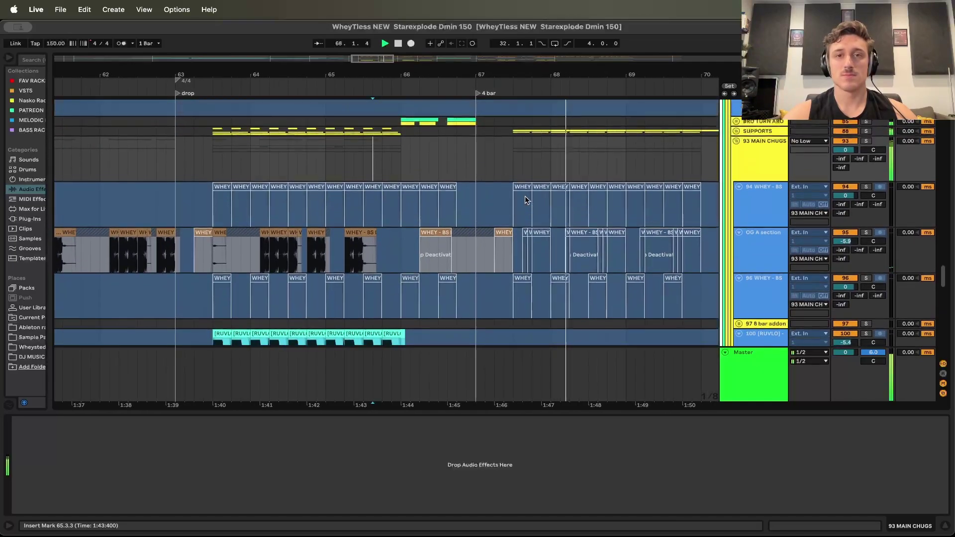
drag(385, 174, 640, 172)
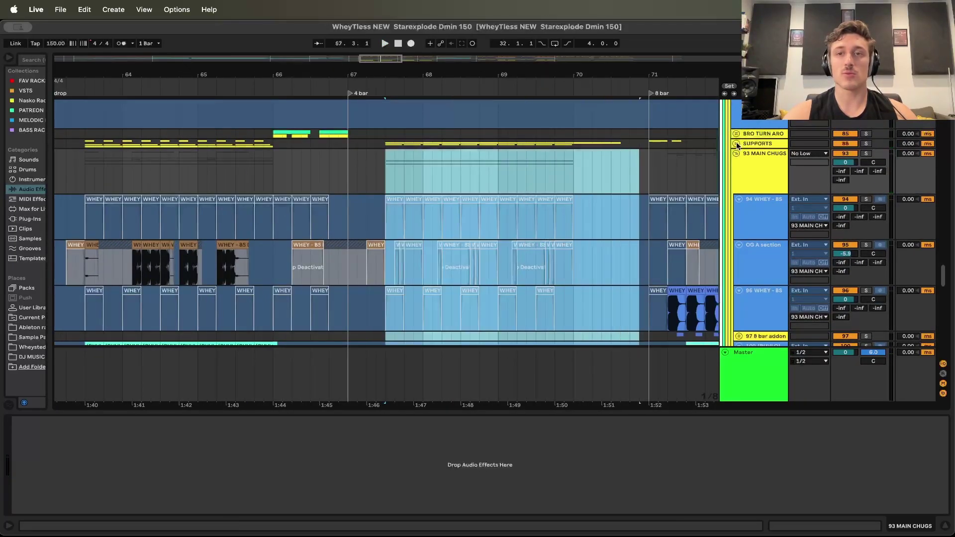
Unfold the GUNS FULL group and audition its GUNS AF and TONAL LAYER tracks in solo from bar 67.3.3
scroll(700, 162, up, 6)
click(736, 215)
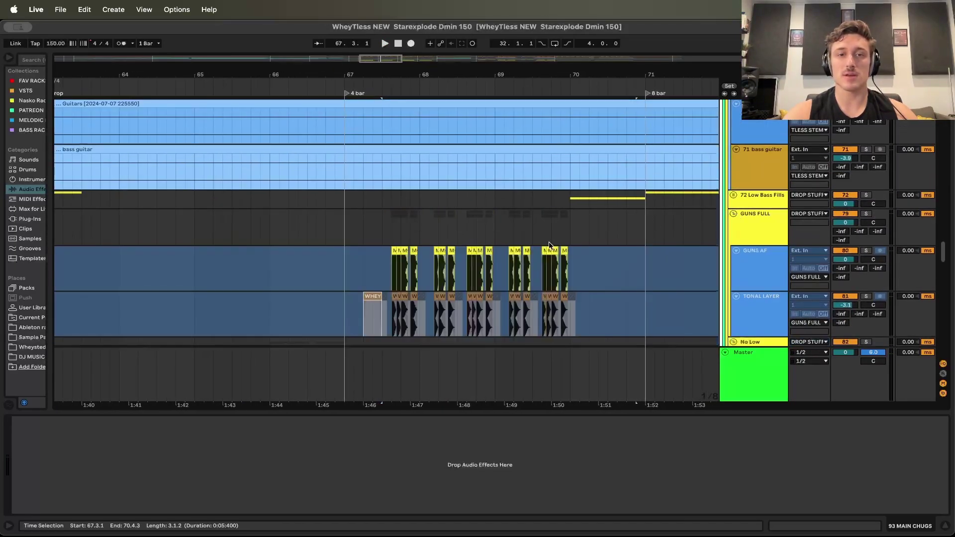
scroll(403, 228, down, 3)
click(403, 228)
key(space)
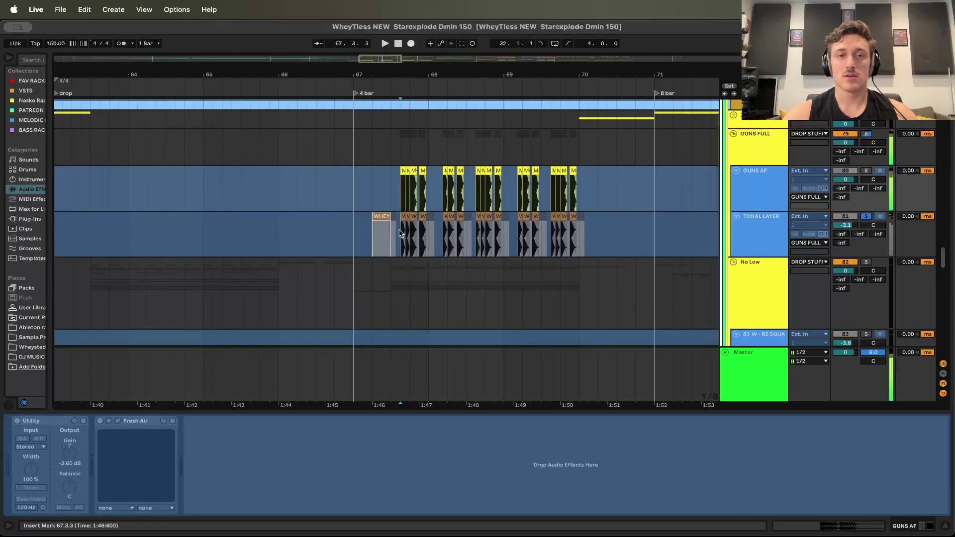
Play the full mix of the 4 bar section from bar 67.3.3 and from bar 69.3.1 into the 8 bar section
scroll(461, 249, down, 10)
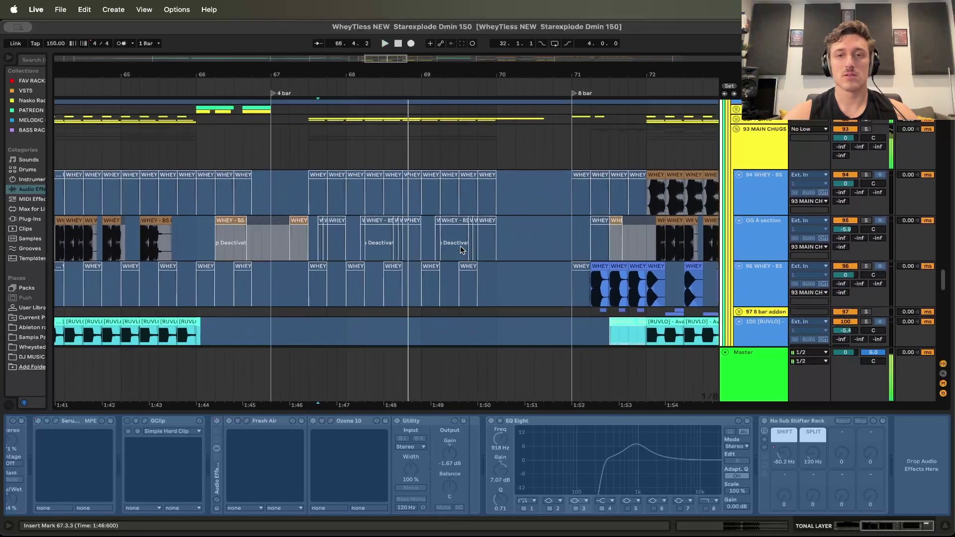
scroll(460, 249, up, 5)
key(space)
drag(253, 219, 556, 224)
click(441, 220)
key(space)
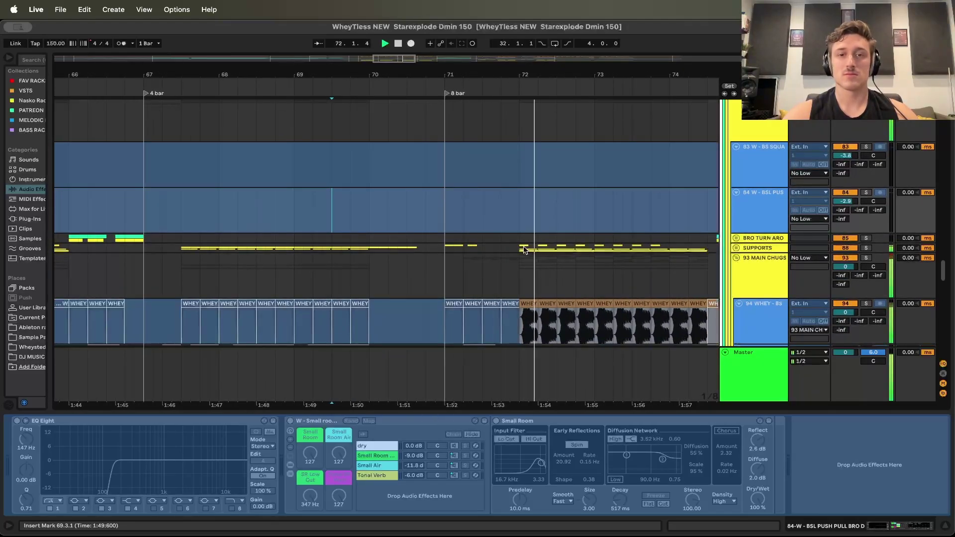
Highlight bar 71.1.1 to 72.1.1 on 93 MAIN CHUGS and play the mix from bar 71.1.1
drag(352, 254, 422, 255)
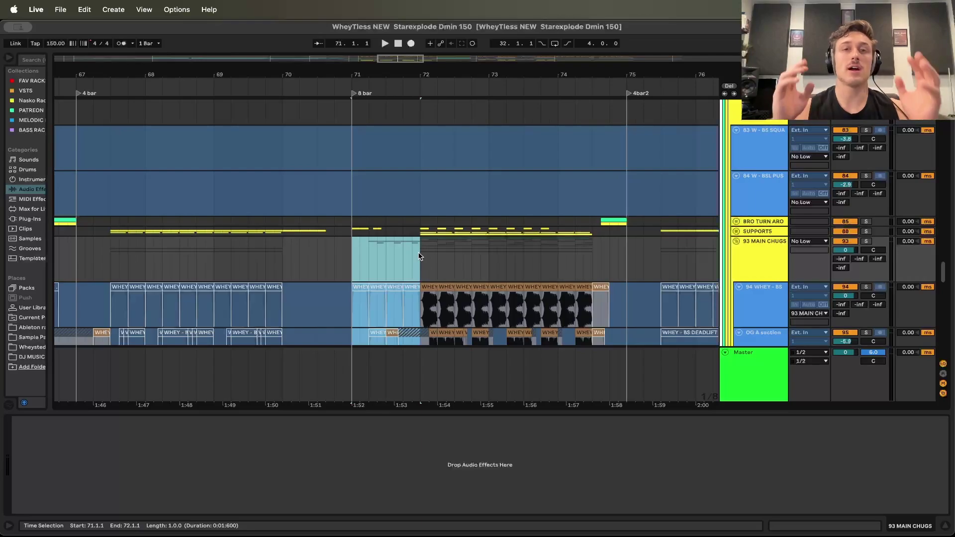
drag(419, 257, 351, 261)
click(351, 261)
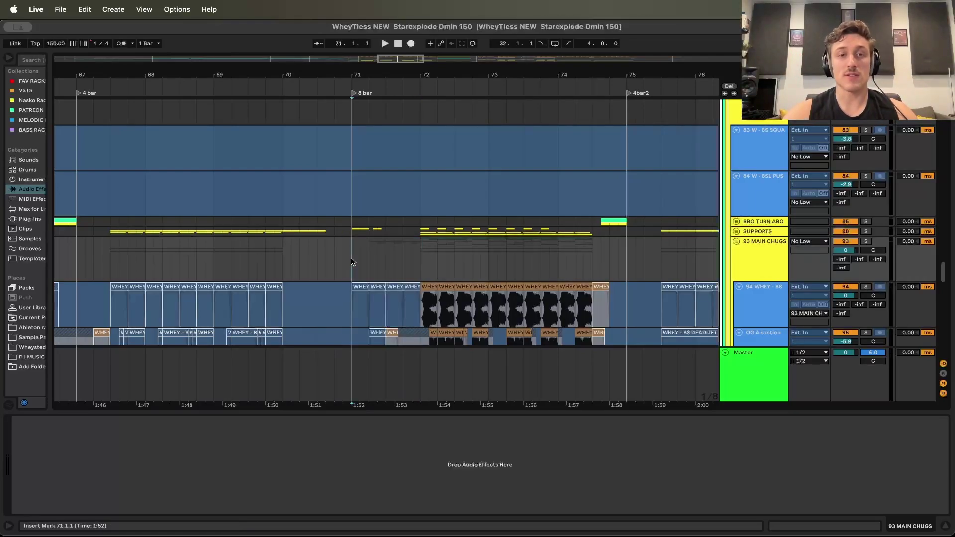
key(space)
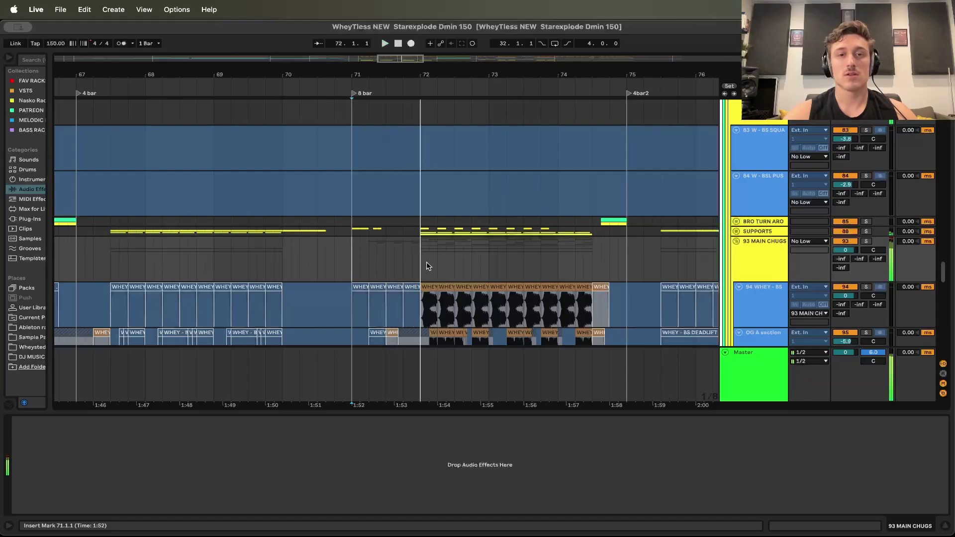
Highlight the 72.1.1–74.3.1 chug phrase and the 74.3.1–75.1.1 turnaround in the 8 bar section
drag(419, 263, 583, 267)
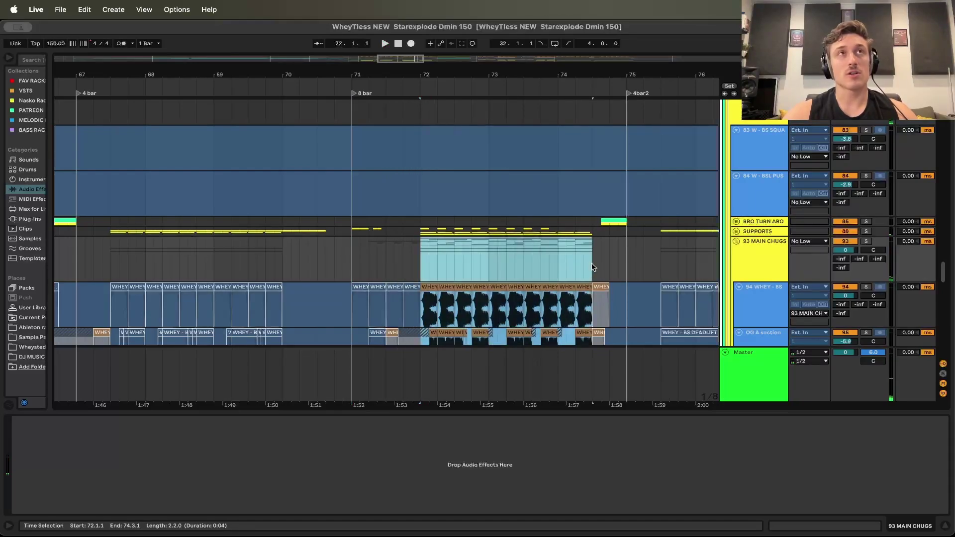
drag(427, 257, 598, 270)
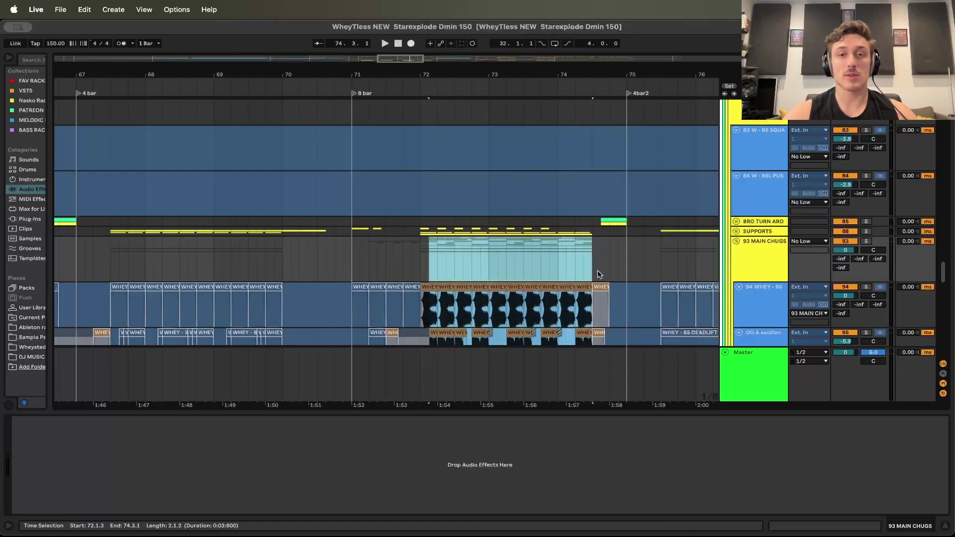
click(400, 258)
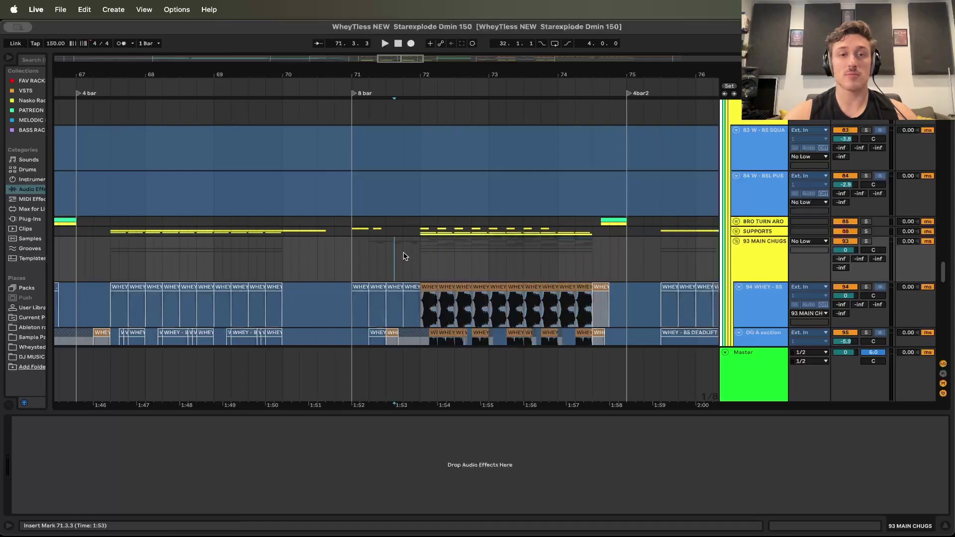
drag(558, 266, 629, 245)
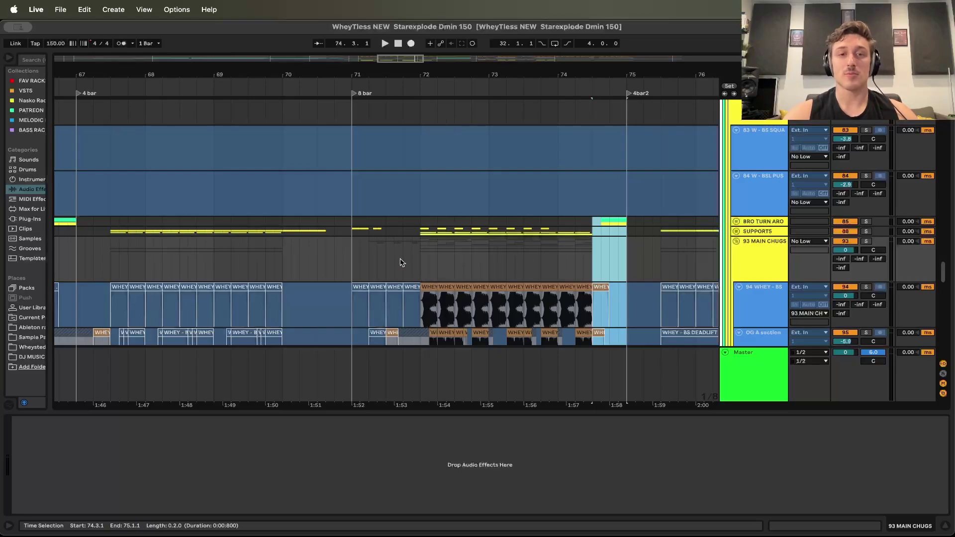
Play the full mix from bar 70.4.3 through the 8 bar section into the 4bar2 section
click(412, 261)
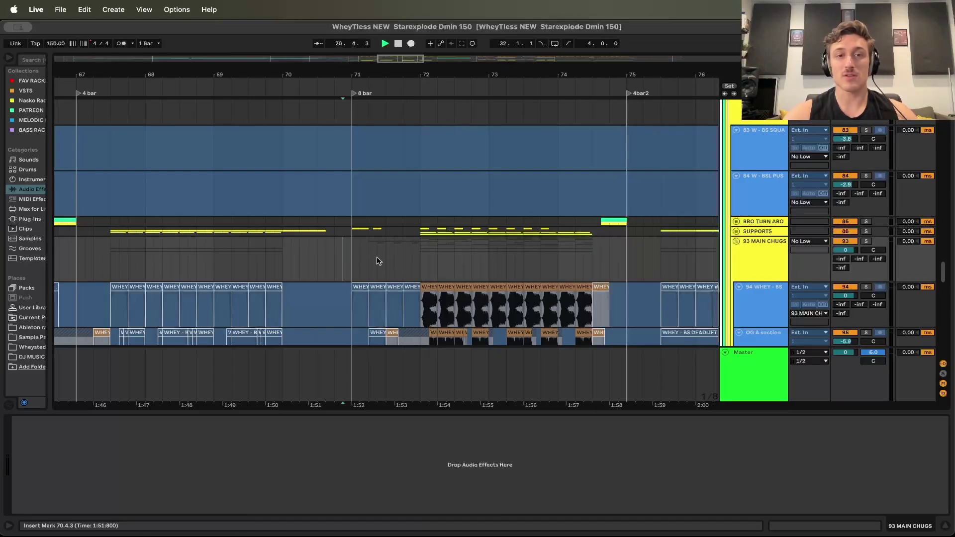
scroll(451, 272, down, 3)
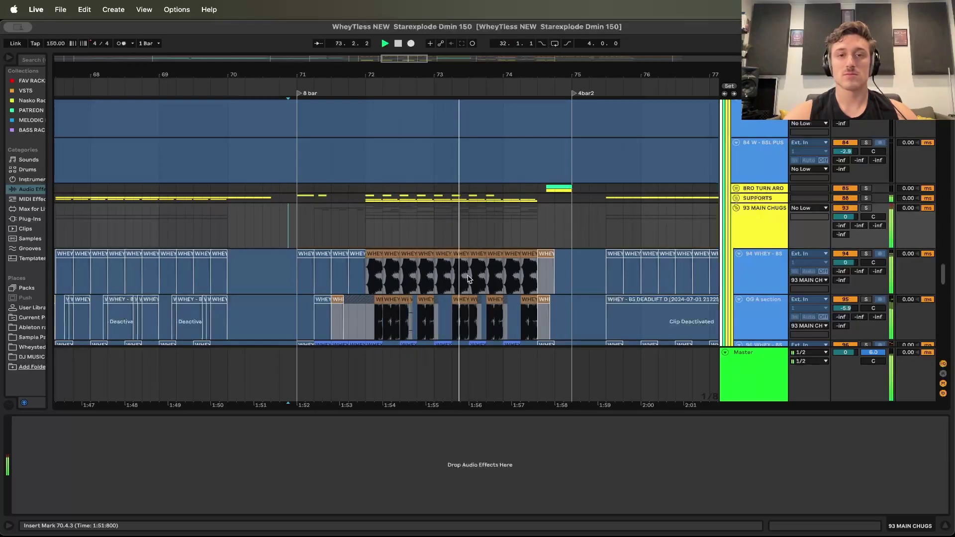
scroll(517, 278, up, 1)
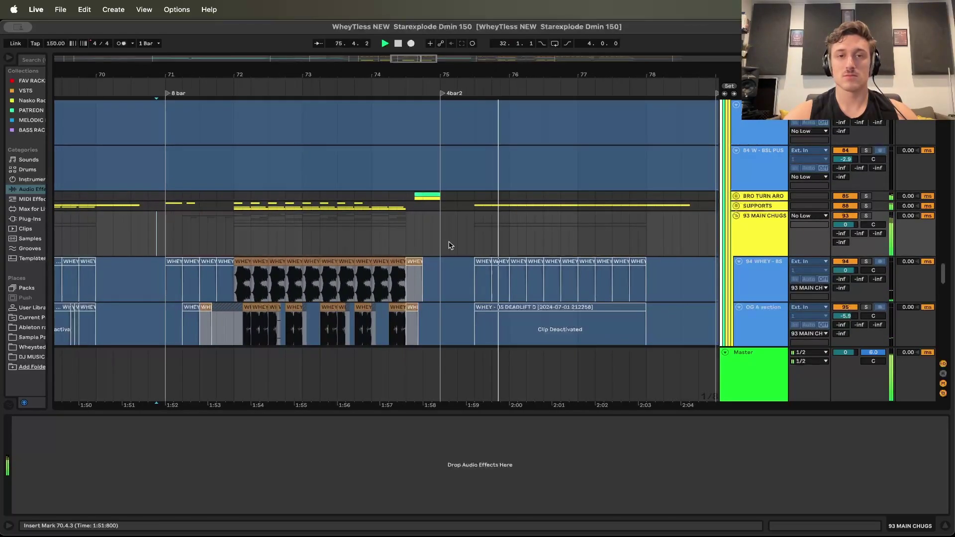
key(space)
Highlight the 75.1.1–75.3.1 gap on 93 MAIN CHUGS and compare it with the gap at the 4 bar marker
scroll(442, 241, right, 3)
drag(344, 222, 379, 218)
scroll(378, 218, left, 3)
scroll(378, 221, left, 4)
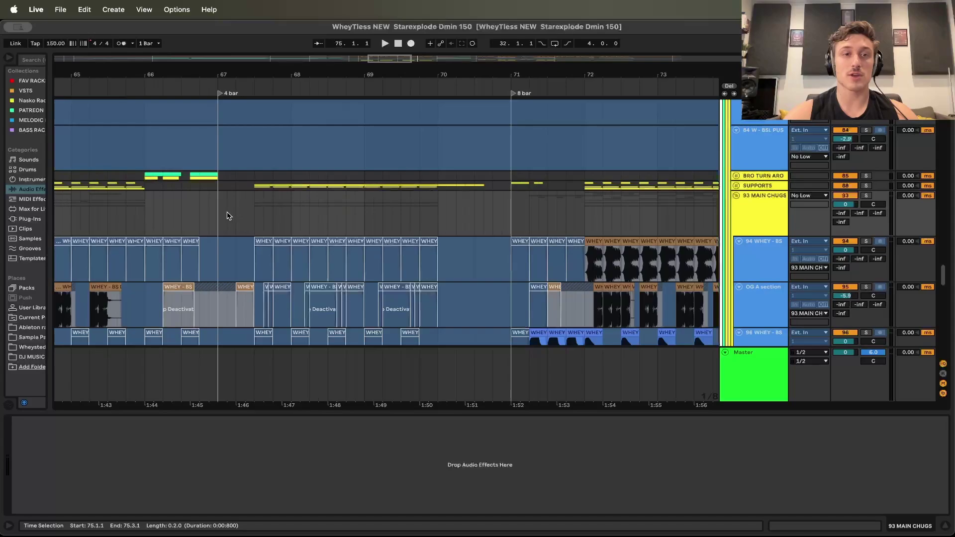
scroll(373, 219, right, 4)
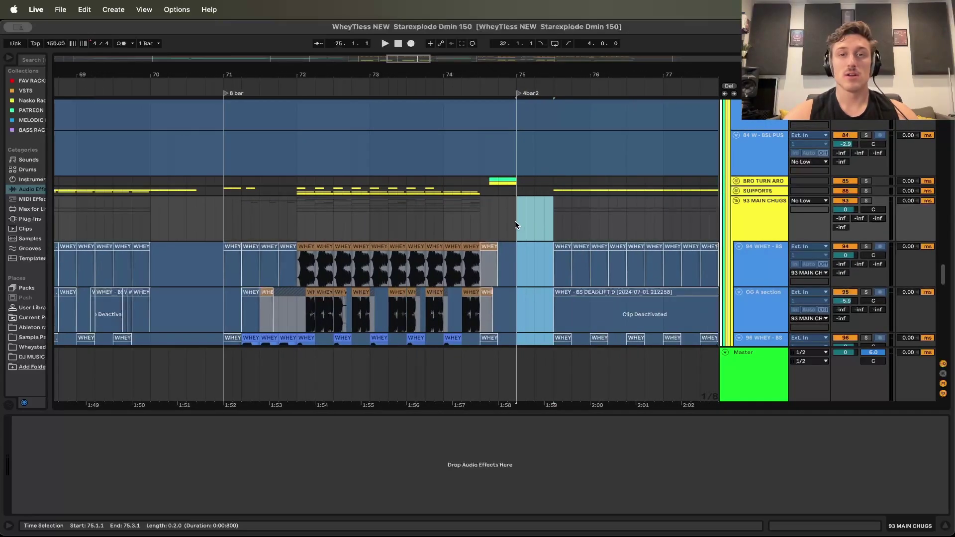
Play the opening of the 4bar2 section from bar 75.1.1
click(514, 221)
key(space)
scroll(544, 221, right, 2)
scroll(544, 221, up, 1)
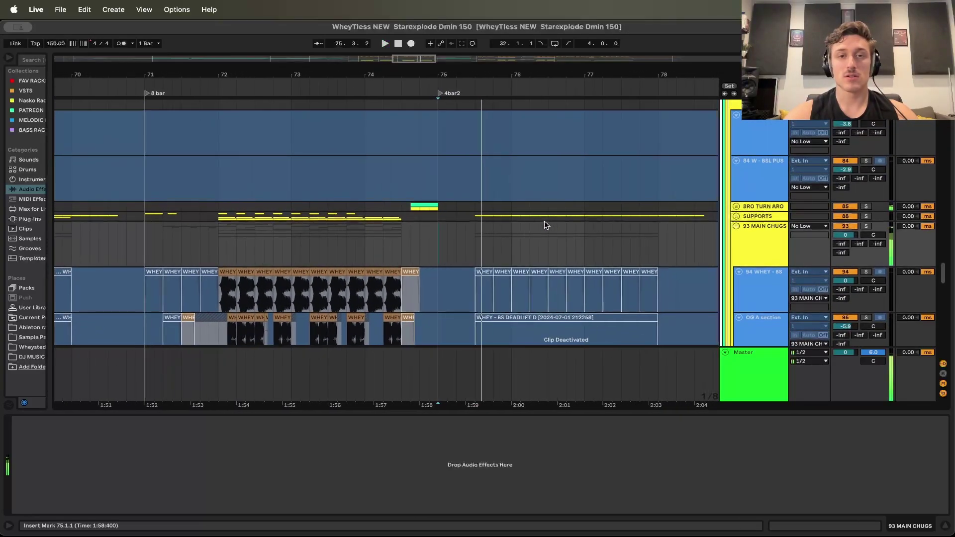
Highlight the 75.3.1–78.1.1 chug phrase on 93 MAIN CHUGS and compare it with the phrase in the 4 bar section
scroll(544, 221, right, 1)
scroll(544, 221, down, 1)
drag(445, 227, 631, 227)
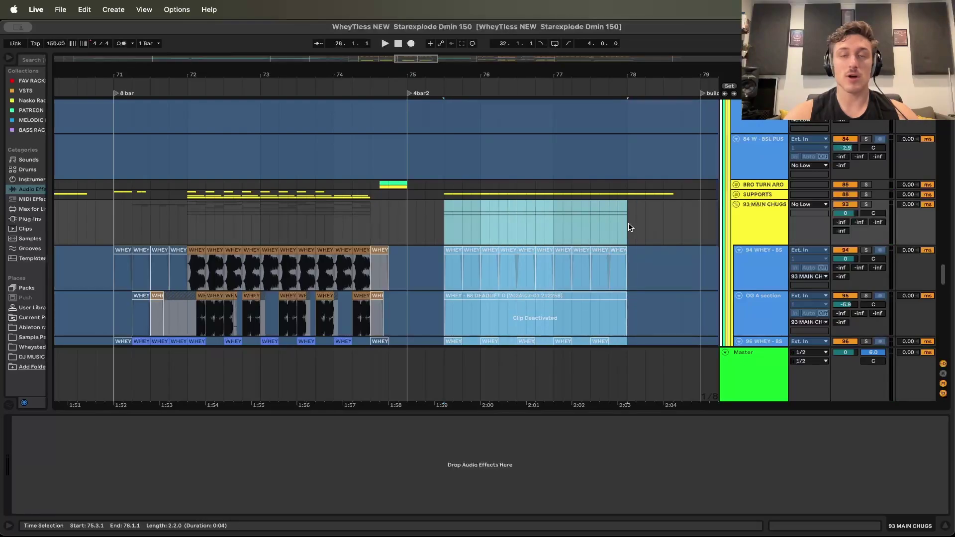
key(Left)
key(Left)
key(Left)
key(Left)
key(Left)
key(Left)
key(Left)
key(Left)
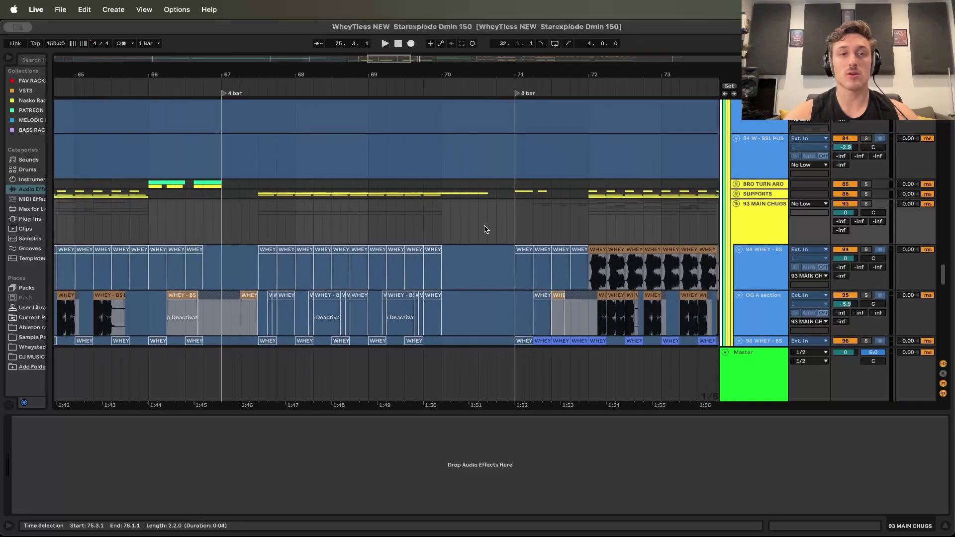
Highlight the final bar of the 4bar2 section on 93 MAIN CHUGS, then start playback from bar 77.2.3
scroll(538, 236, down, 1)
scroll(537, 236, right, 5)
drag(522, 210, 605, 209)
click(475, 214)
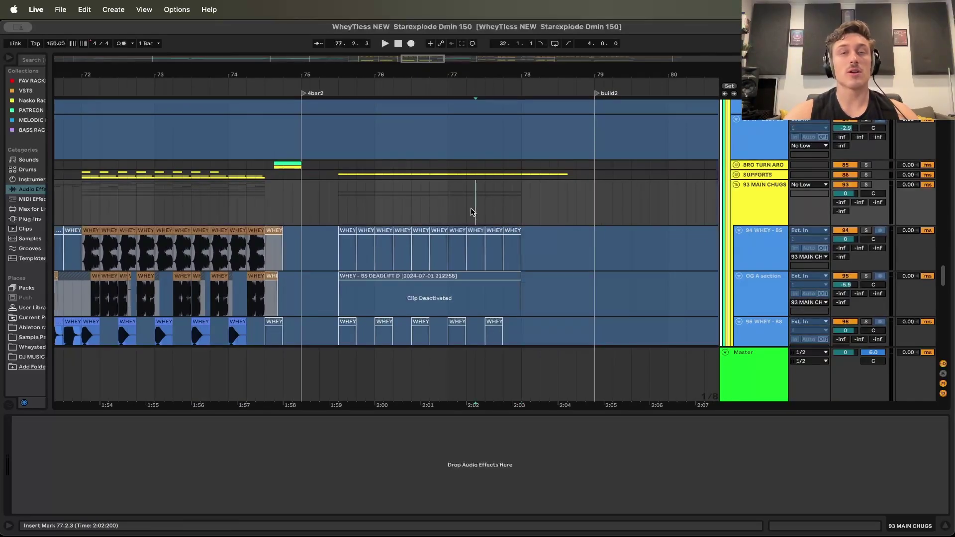
key(space)
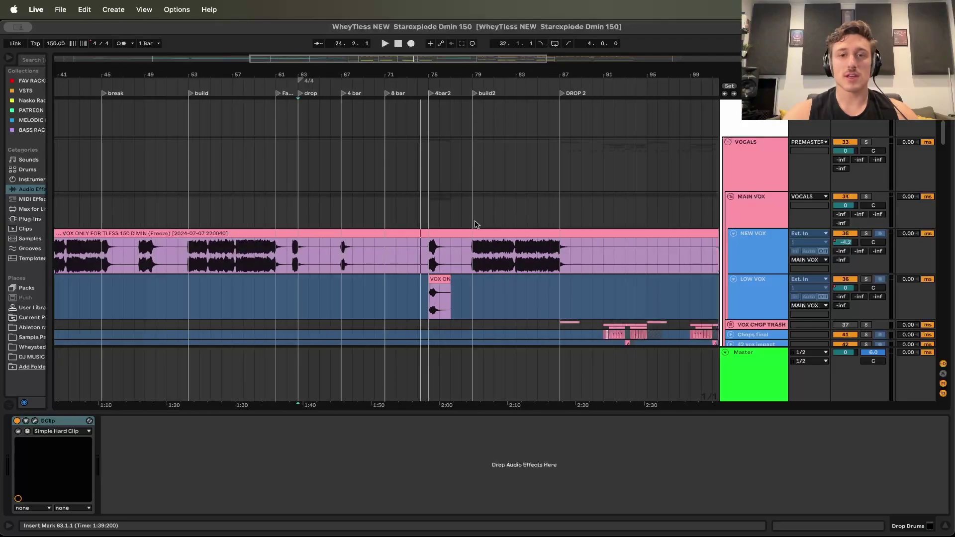
Compare the build2 vocals at bar 79.1.1 with the first build by highlighting 53.1.1–60.1.1 on LOW VOX
click(468, 213)
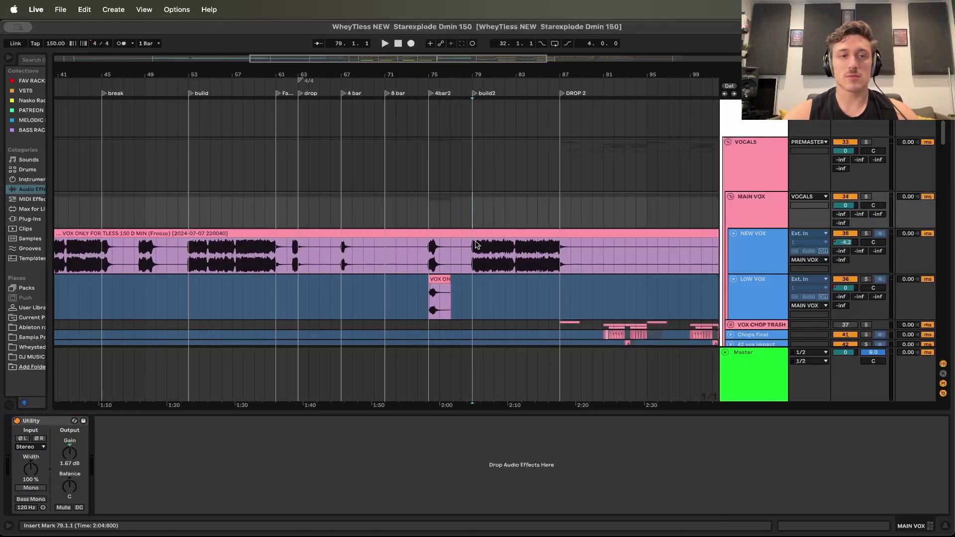
scroll(394, 246, down, 3)
drag(188, 258, 256, 253)
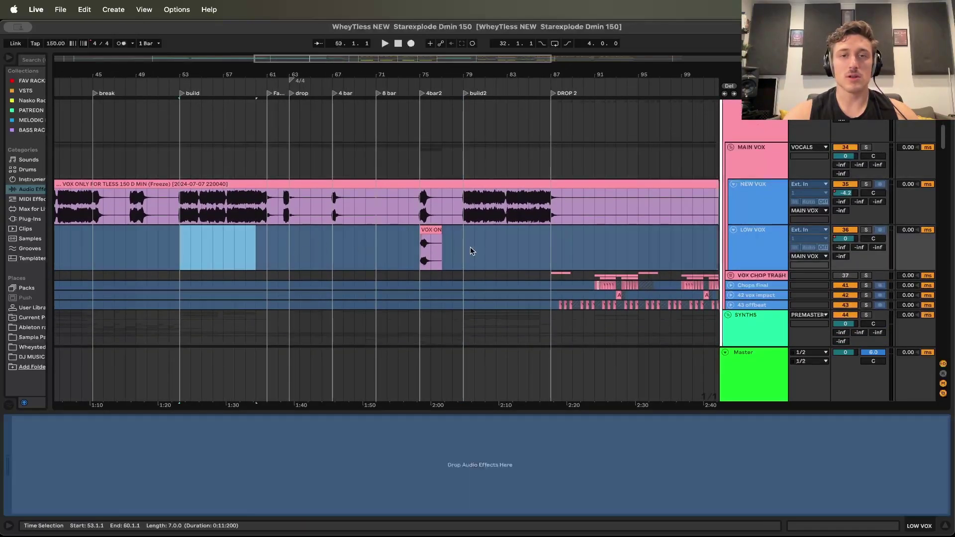
Solo the Kontakt Synths group and play it from the start of build2 at bar 79.1.1
scroll(471, 246, down, 10)
scroll(471, 247, up, 6)
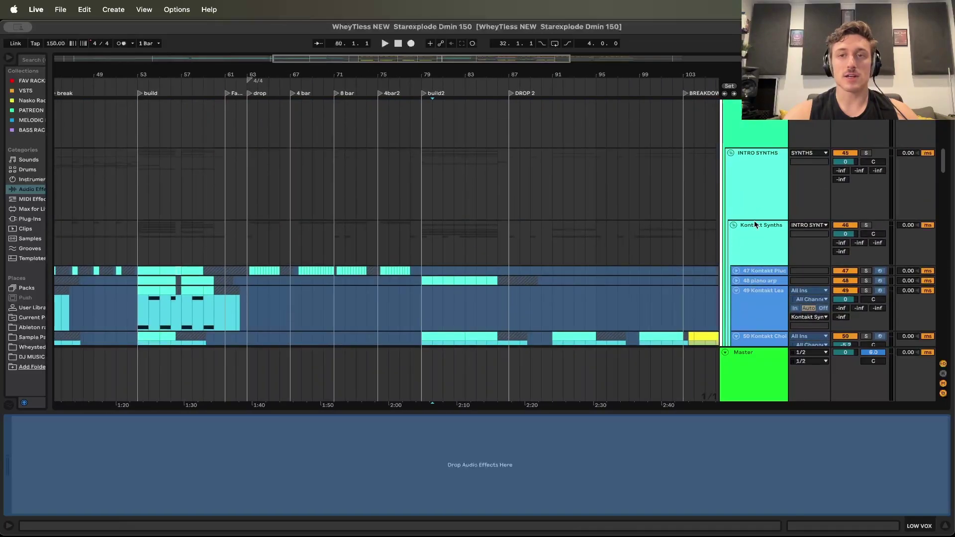
click(730, 239)
click(431, 253)
key(space)
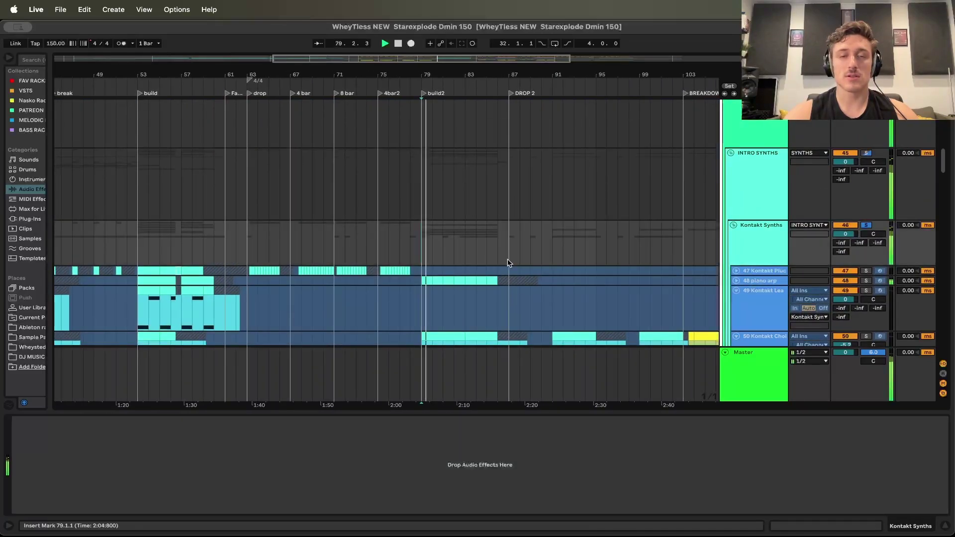
Audition the 70 Guitars track soloed from build2 at bar 79.1.1 and compare it with the break section at bar 45.1.1
scroll(508, 230, down, 10)
scroll(508, 230, down, 10)
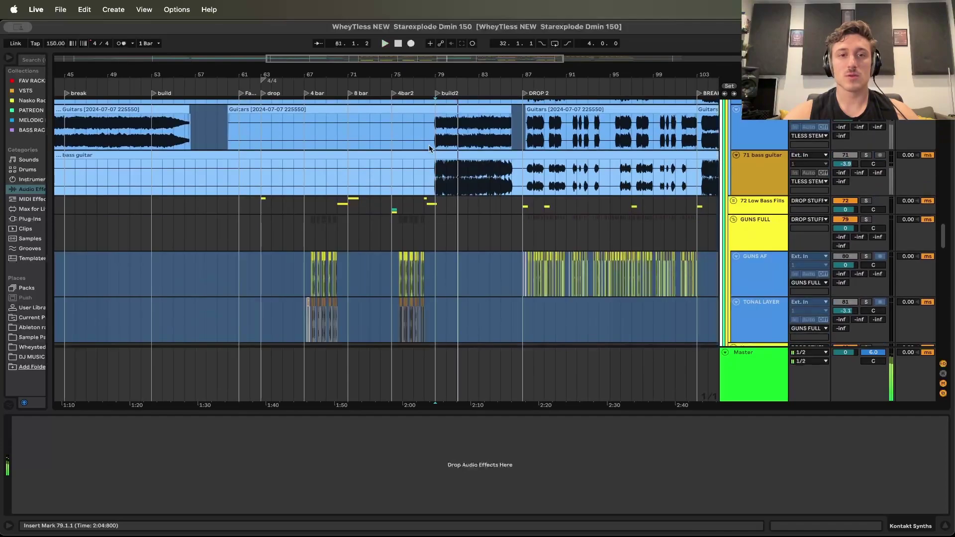
click(431, 147)
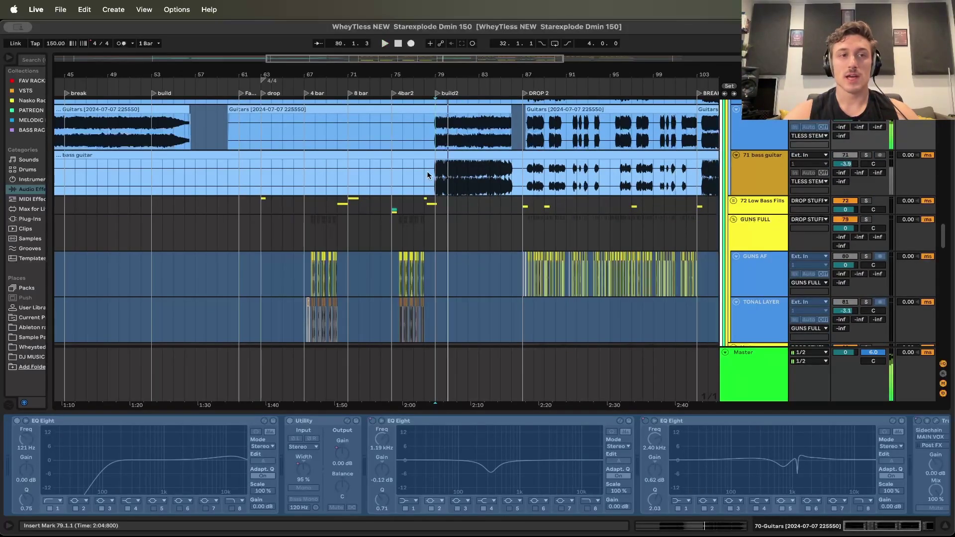
scroll(305, 156, up, 2)
scroll(305, 157, left, 5)
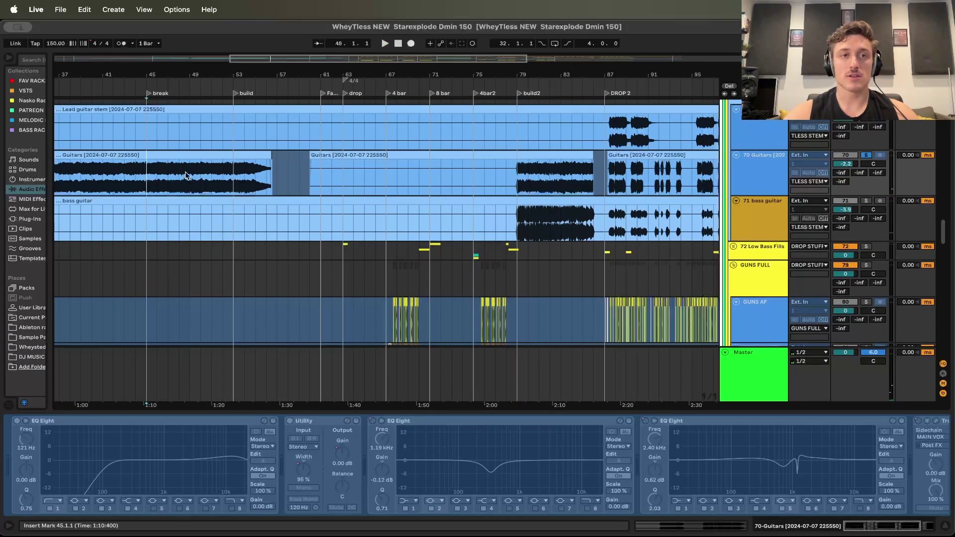
Play the 71 bass guitar track soloed from the start of build2 at bar 79.1.1
click(515, 230)
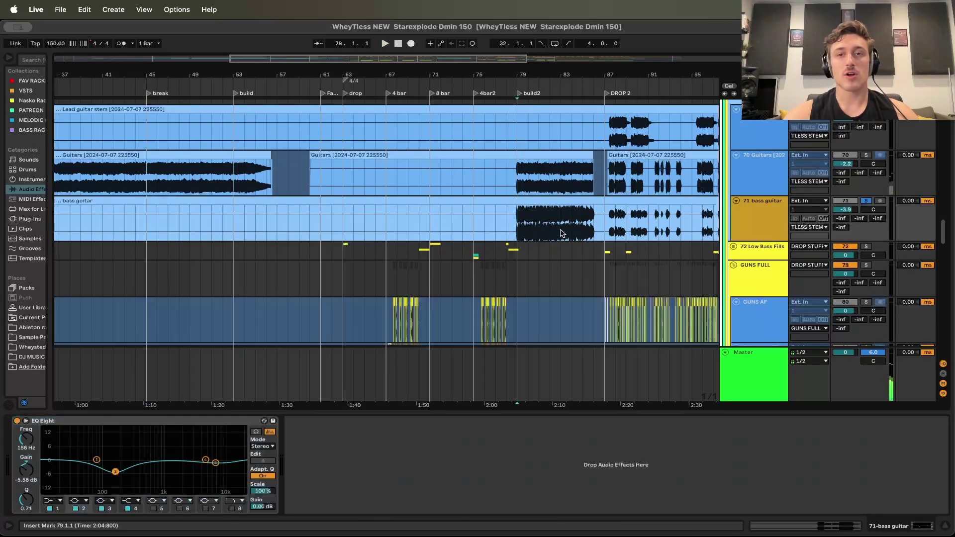
scroll(542, 235, right, 8)
scroll(541, 234, up, 3)
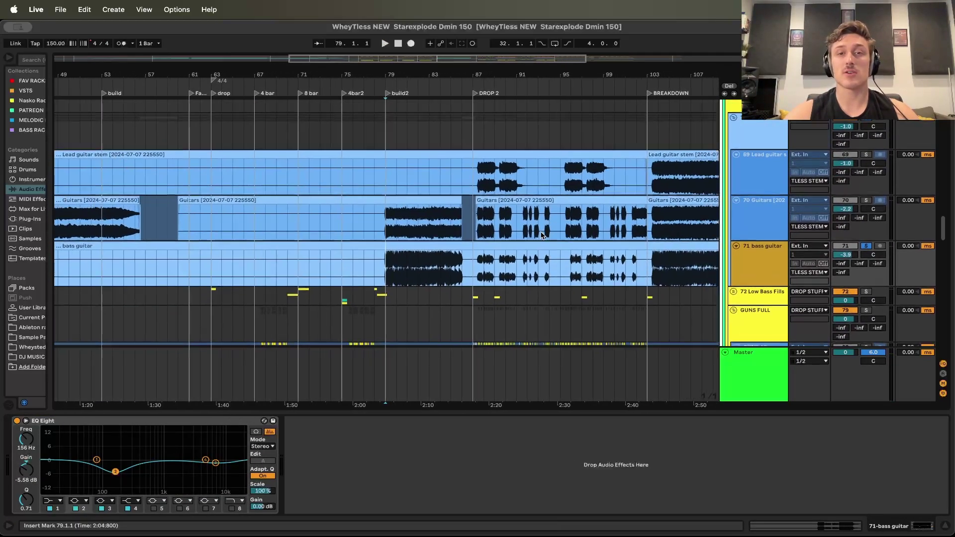
key(space)
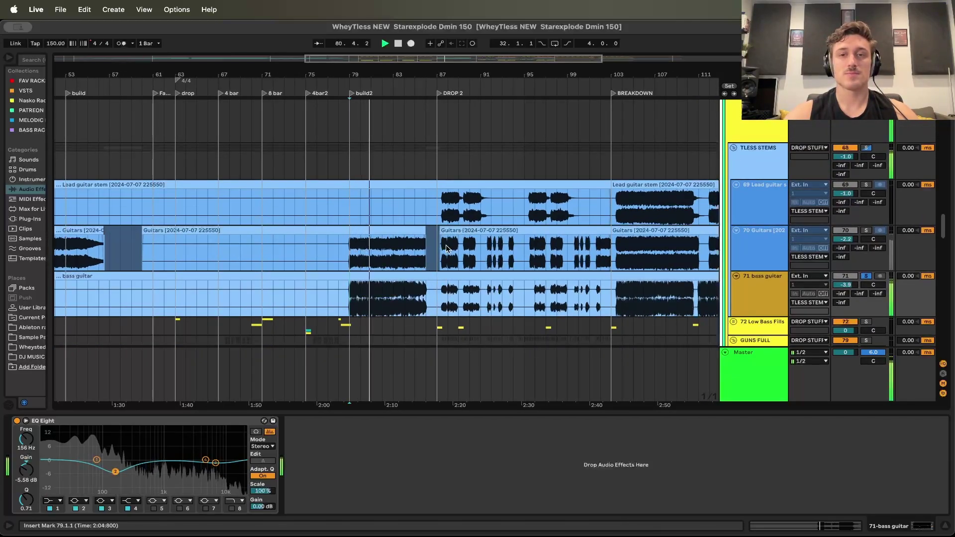
key(space)
Audition the soloed BUILD DRUMS group from build2 at bar 79.1.1 and compare it with the first build at bar 53.1.1
scroll(423, 234, up, 10)
click(416, 198)
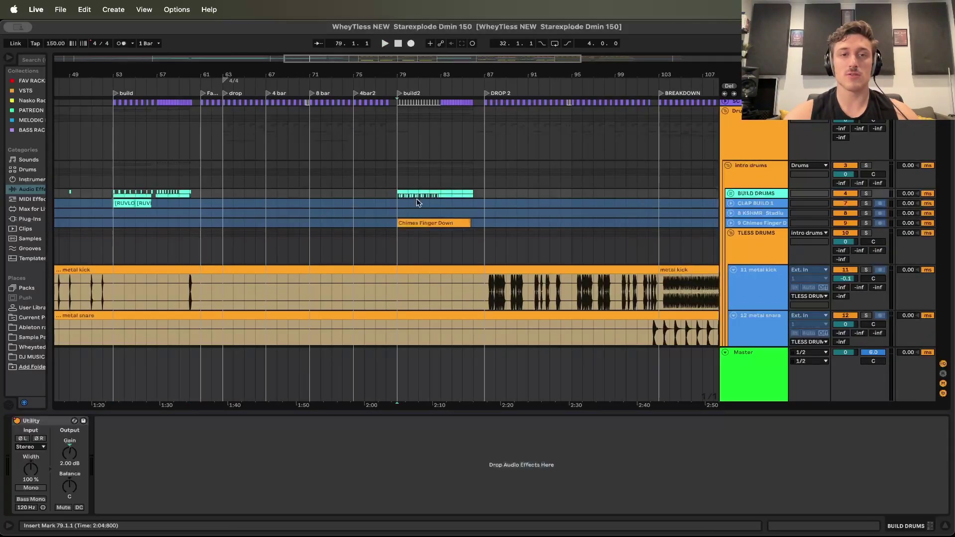
key(space)
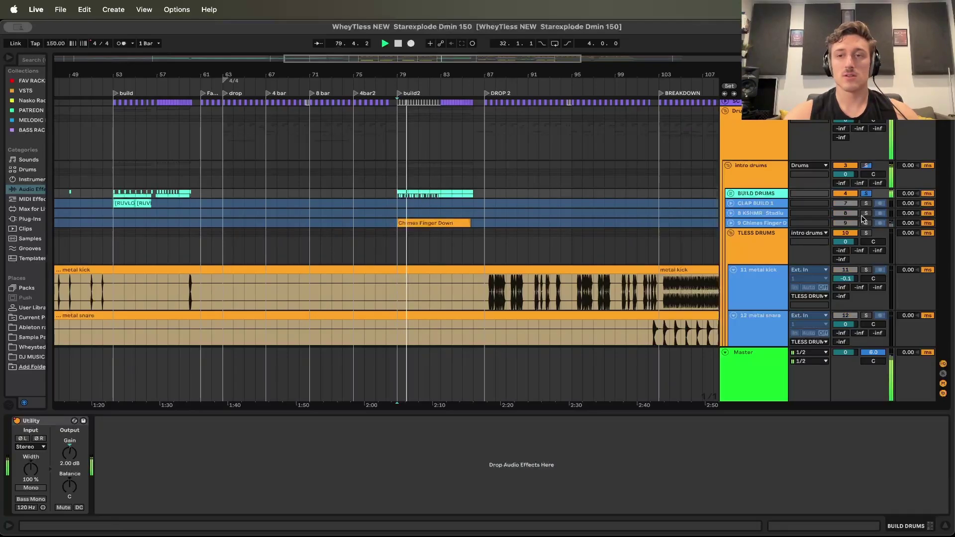
click(113, 193)
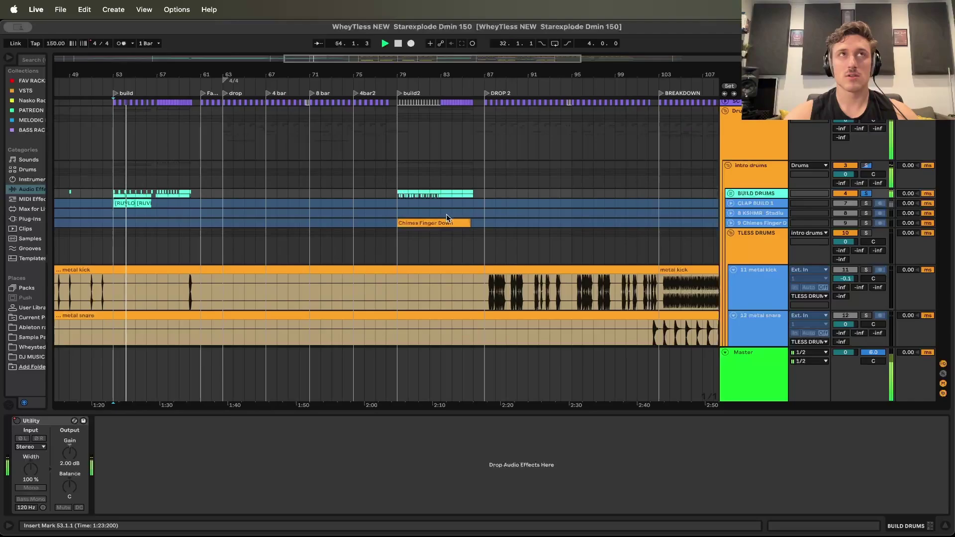
Play the 123 Guitars effect clip soloed from bar 86.1.1, leading into DROP 2
scroll(446, 218, down, 10)
scroll(459, 164, up, 15)
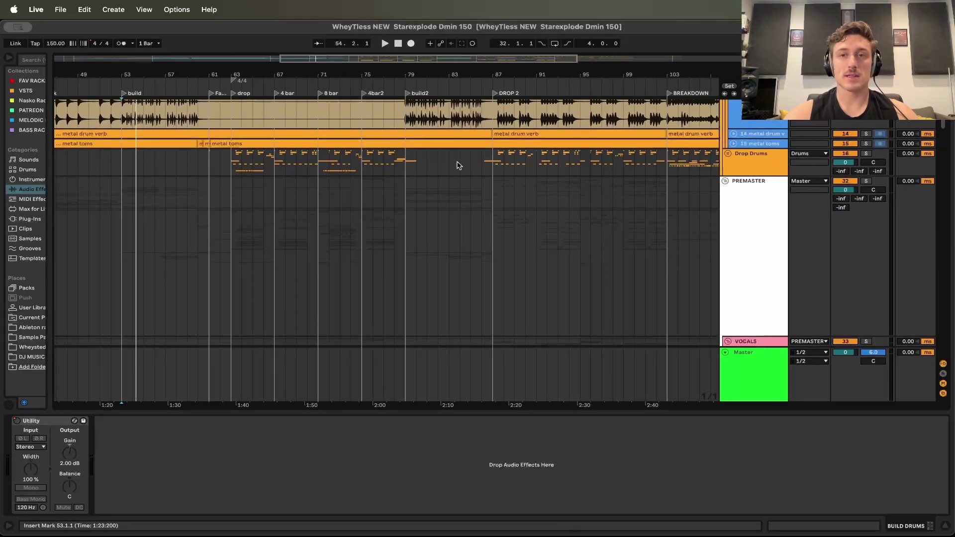
scroll(458, 166, down, 15)
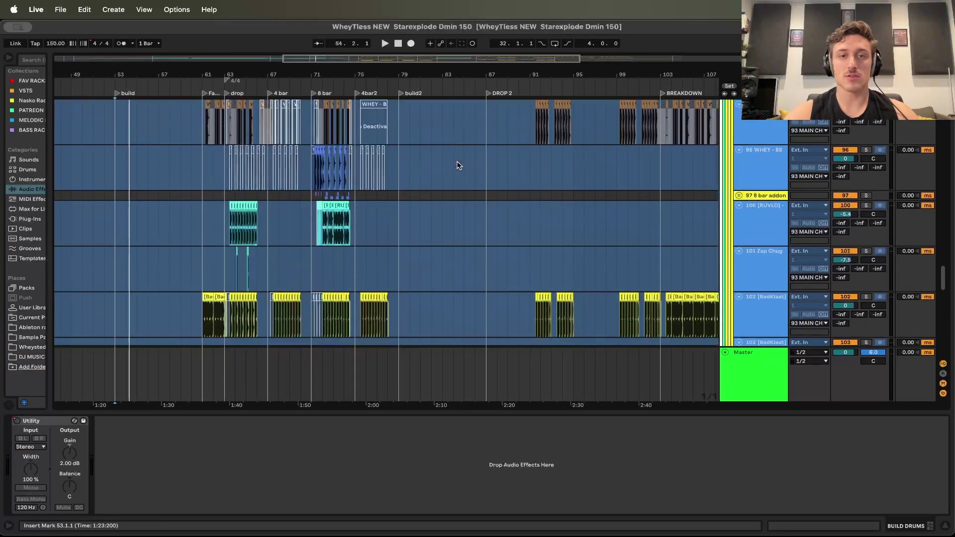
scroll(353, 229, down, 5)
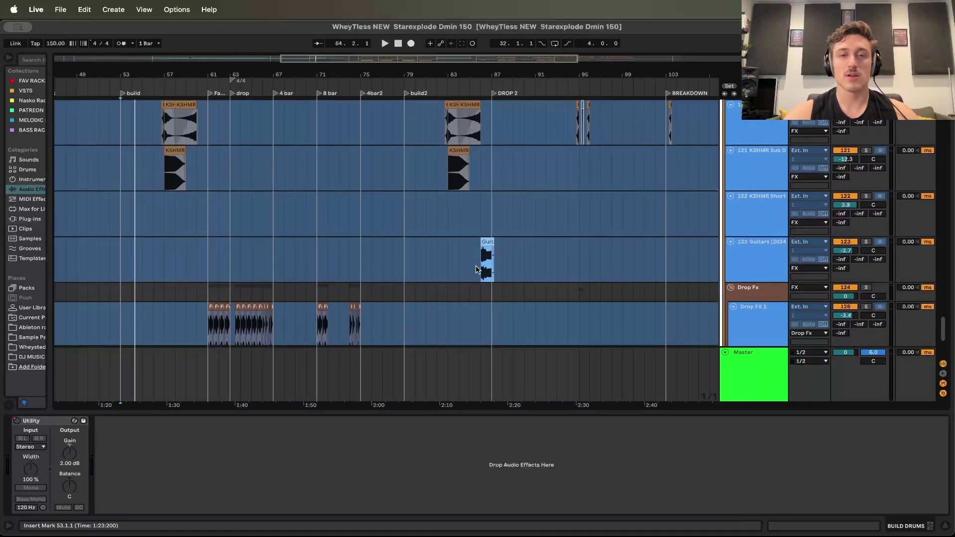
click(474, 269)
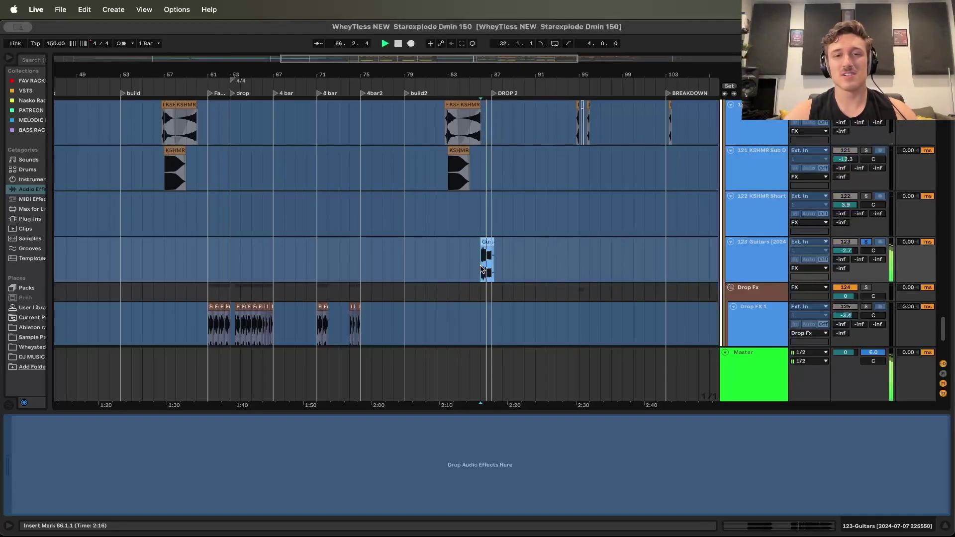
Play the GUNS AF track soloed from bar 87.3.1 in DROP 2
scroll(497, 256, up, 15)
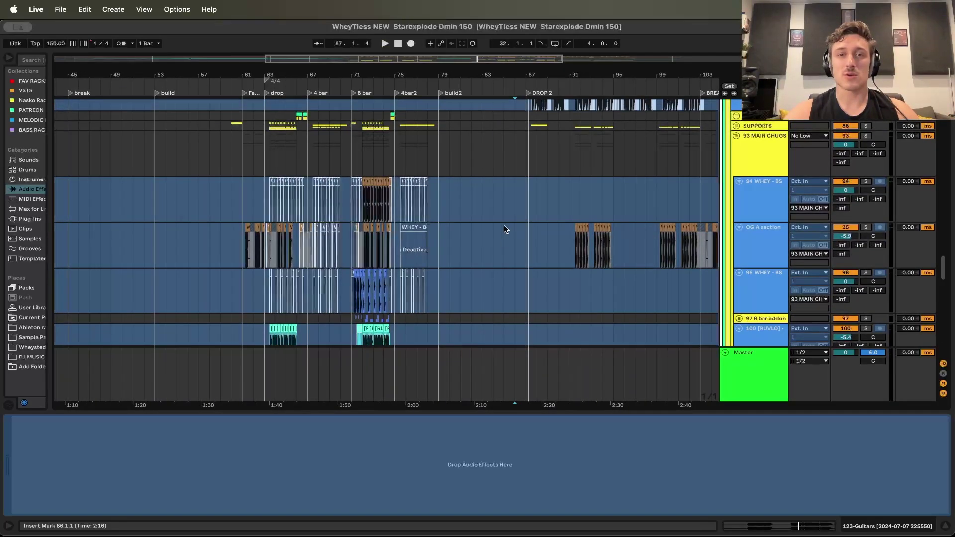
scroll(504, 229, up, 5)
scroll(504, 229, up, 2)
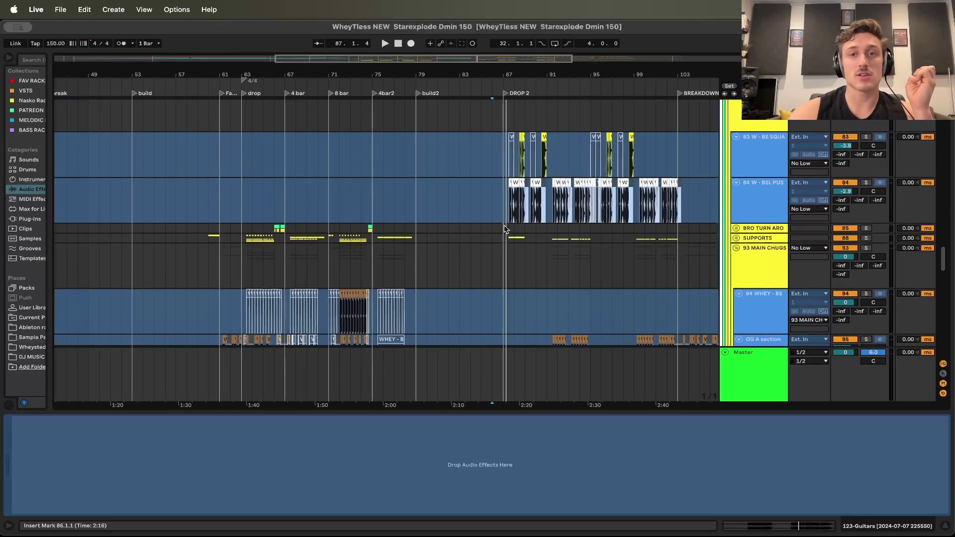
super+scroll(504, 229, up, 5)
scroll(504, 229, up, 10)
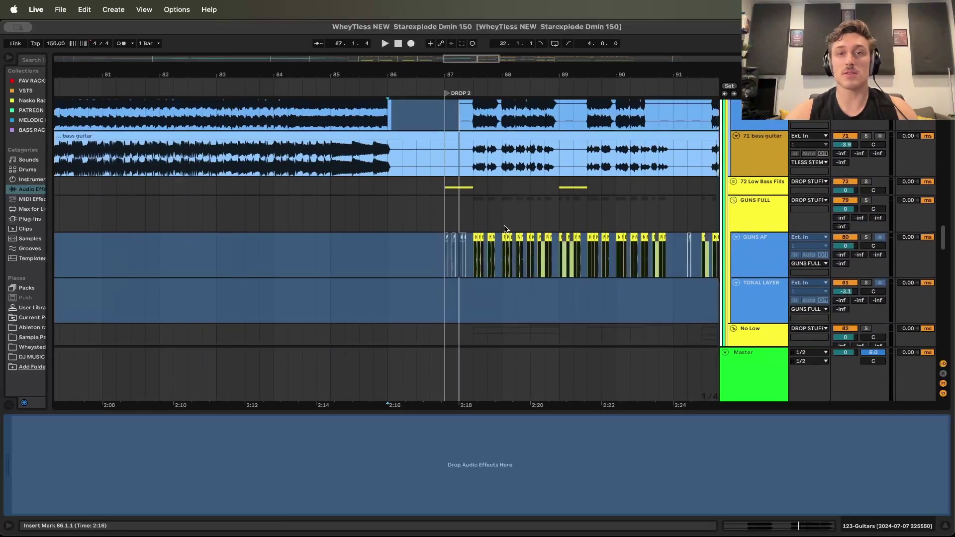
click(482, 269)
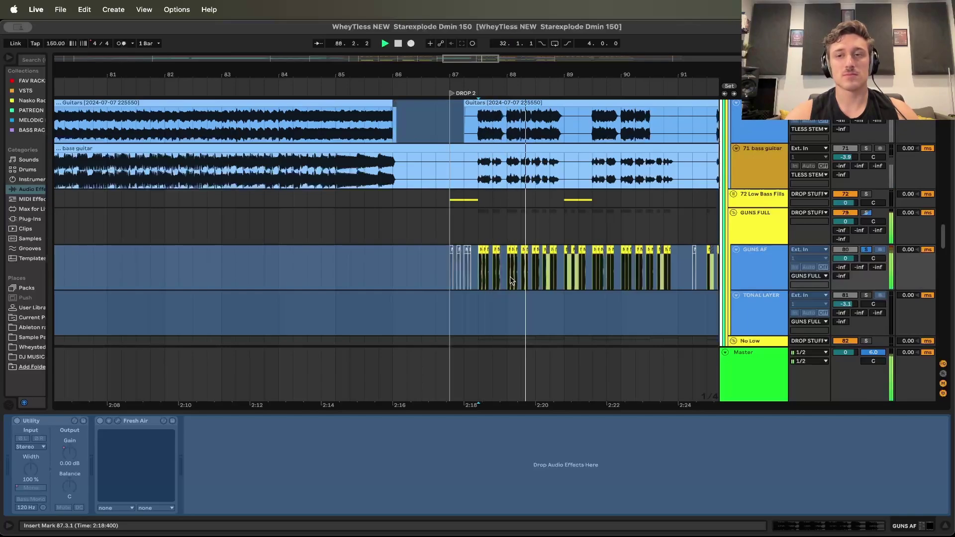
Play the full mix from bar 79.1.1 through build2 into DROP 2
scroll(548, 279, down, 20)
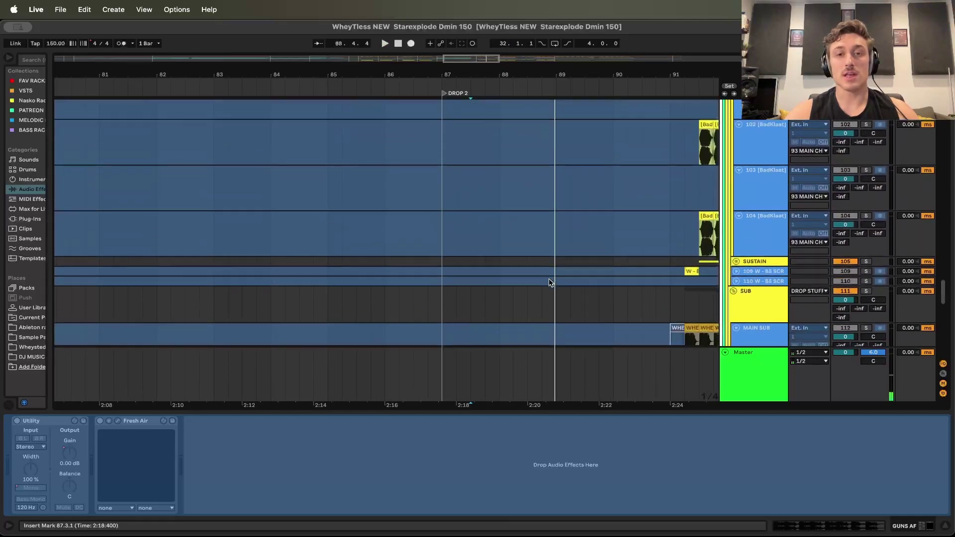
scroll(548, 281, up, 15)
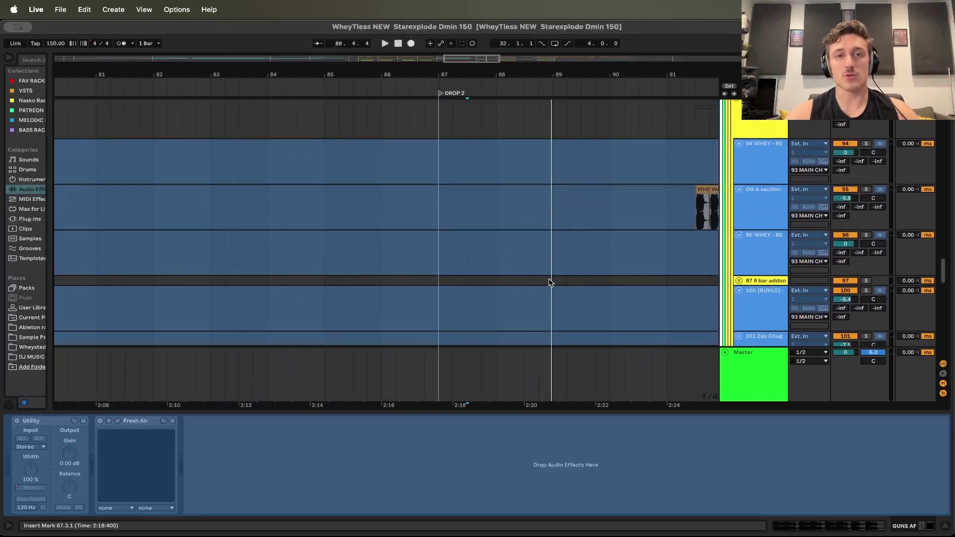
super+scroll(482, 234, down, 8)
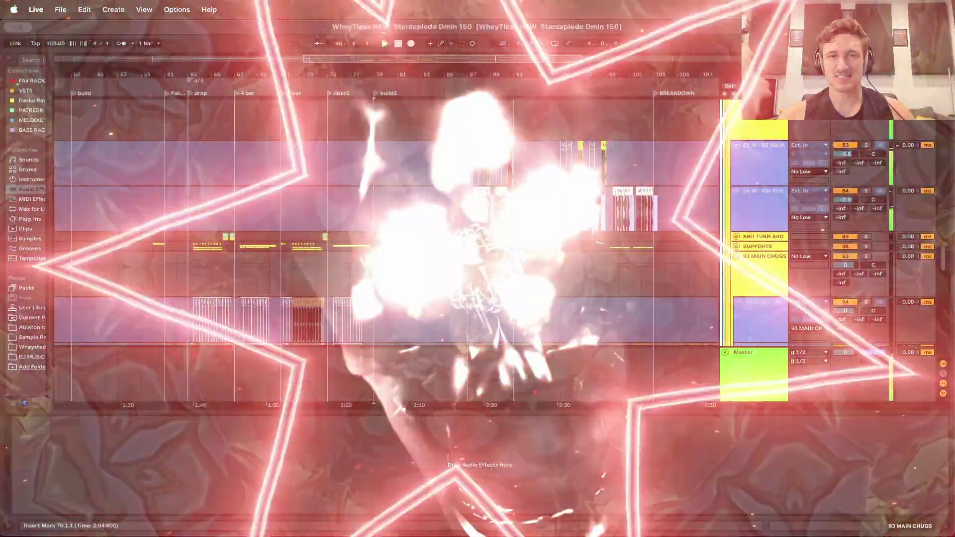
Audition 72 Low Bass Fills and 53 Kontakt Brass, each soloed from the start of DROP 2 at bar 87.1.1
scroll(472, 213, up, 8)
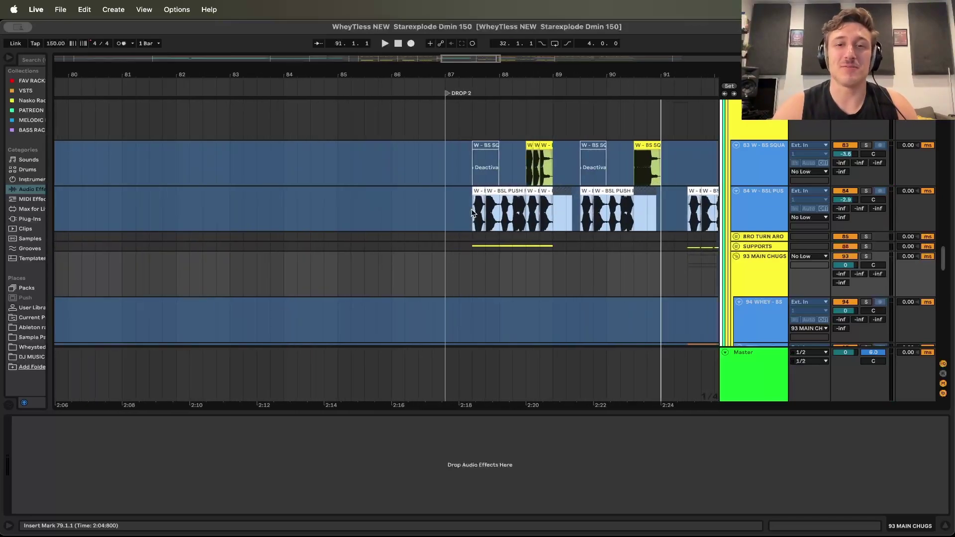
scroll(472, 212, up, 3)
scroll(472, 213, up, 2)
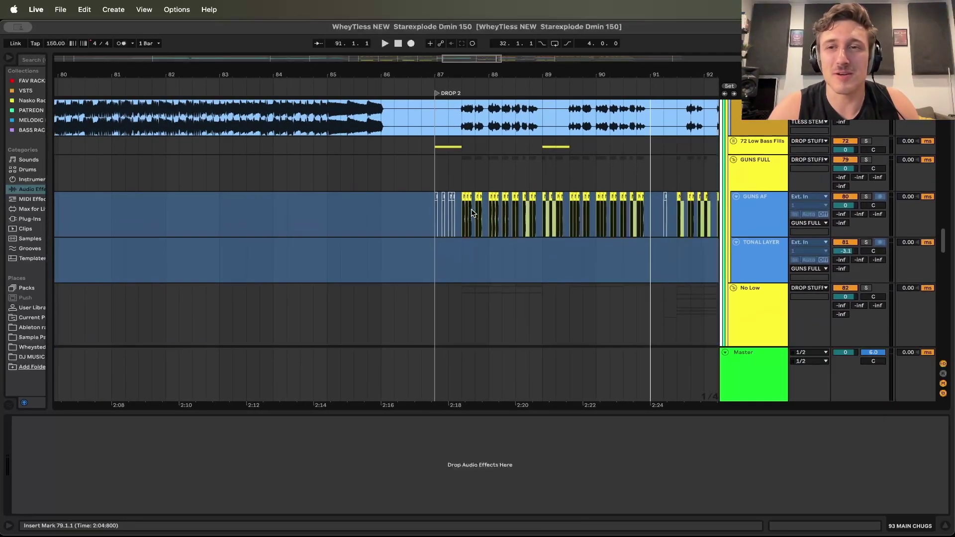
click(430, 152)
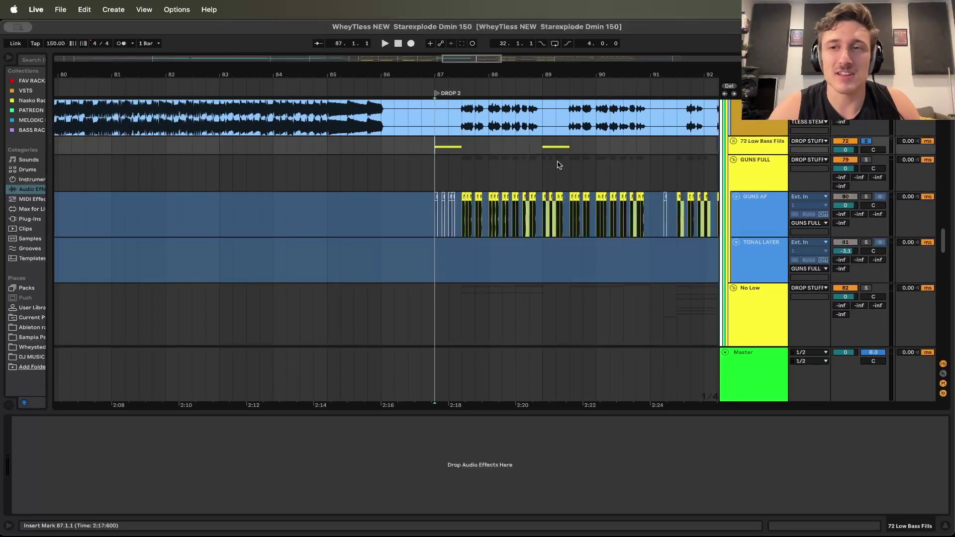
scroll(487, 223, up, 10)
click(462, 278)
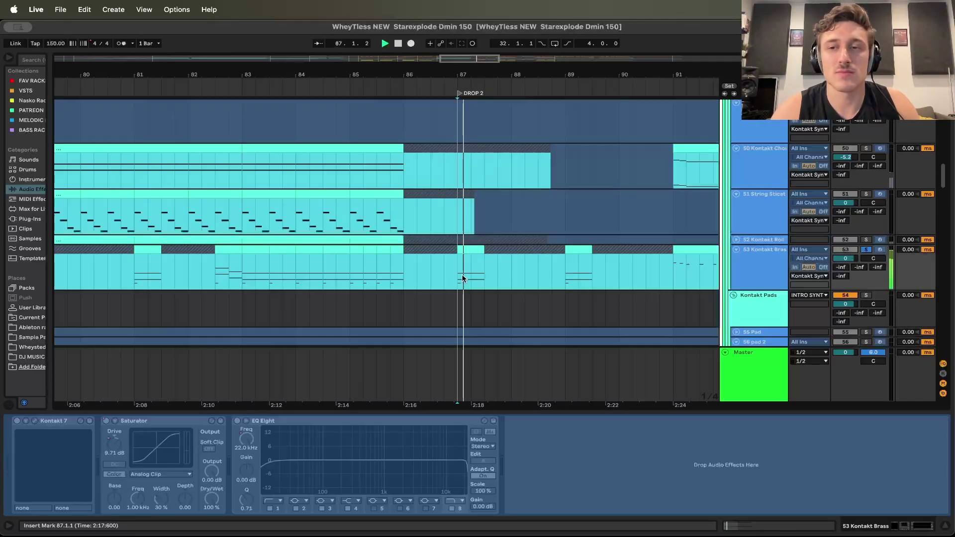
Solo the TLESS STEMS group together with GUNS FULL and play them from bar 87.1.1 in DROP 2
scroll(475, 282, down, 10)
key(minus)
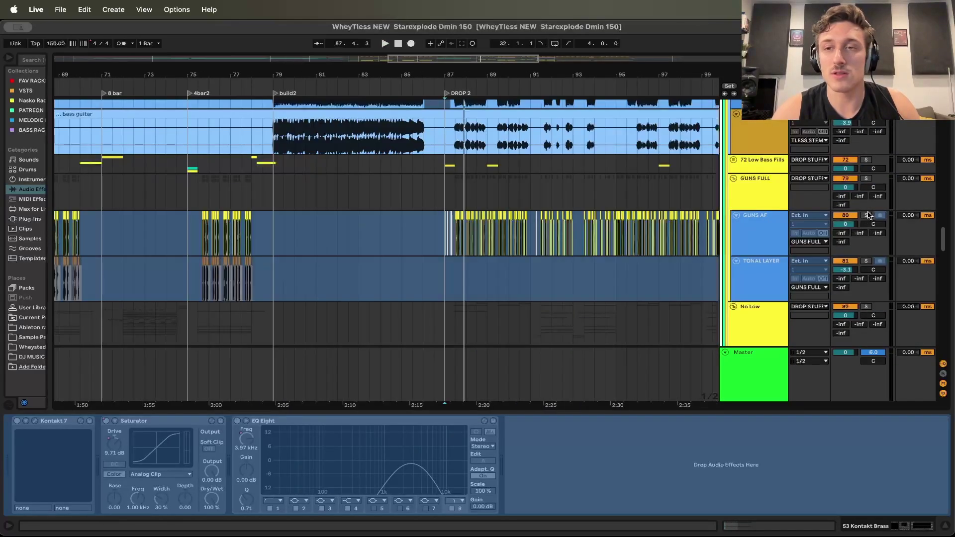
scroll(661, 229, down, 20)
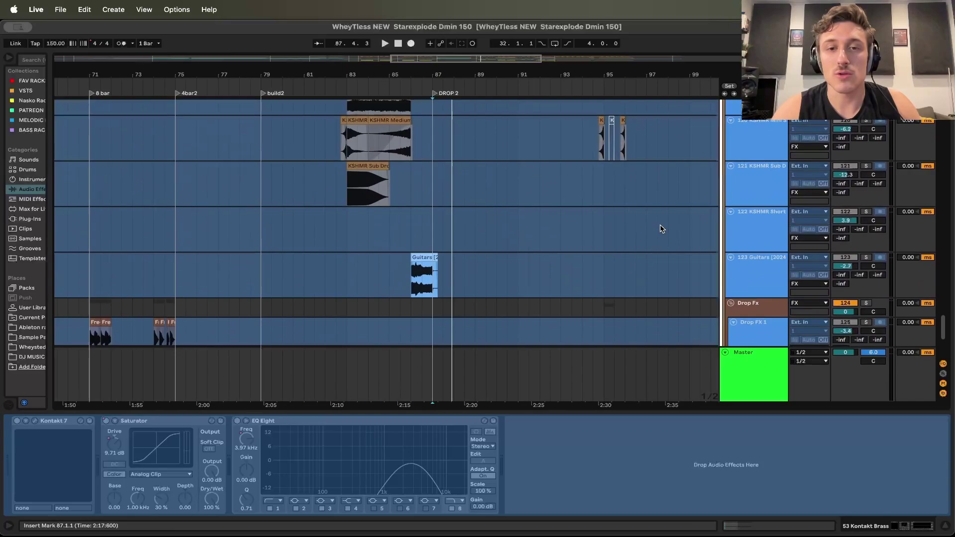
scroll(662, 228, up, 10)
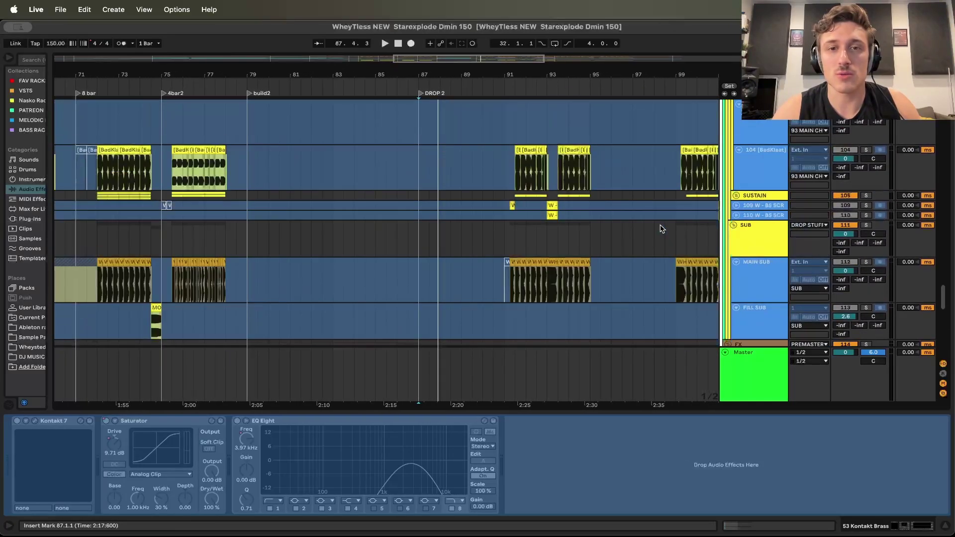
scroll(662, 229, up, 15)
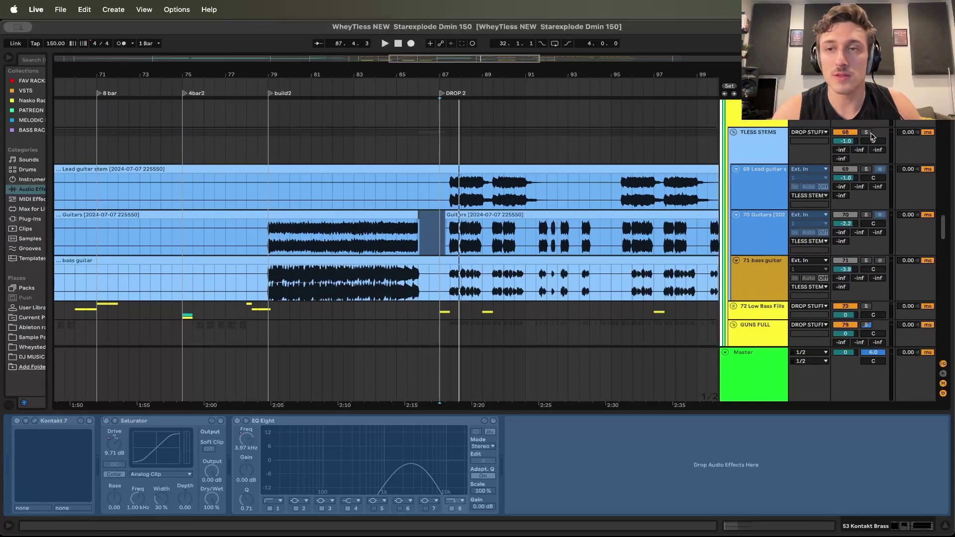
click(866, 132)
click(485, 223)
key(space)
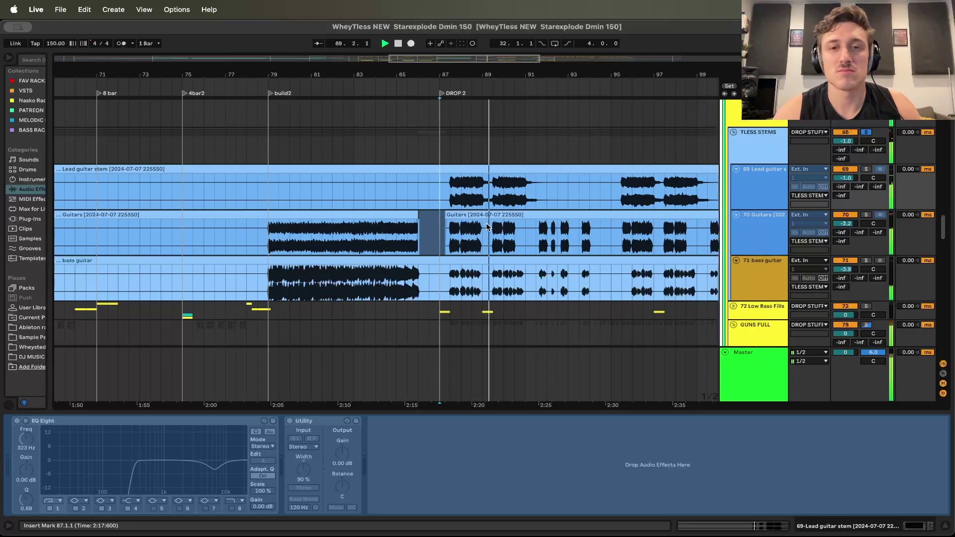
Audition the 70 Guitars and 71 bass guitar stems, each soloed from bar 87.3.1 in DROP 2
scroll(488, 230, up, 3)
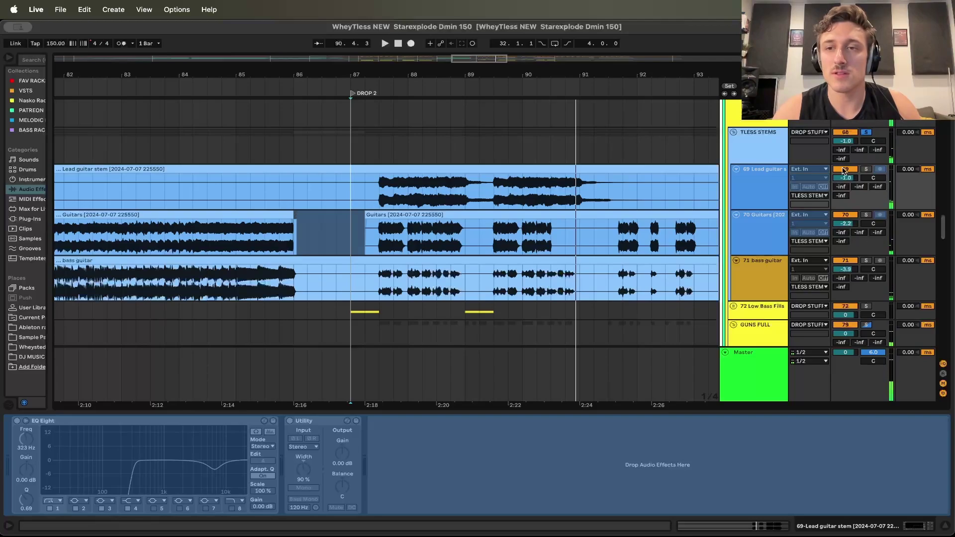
click(383, 243)
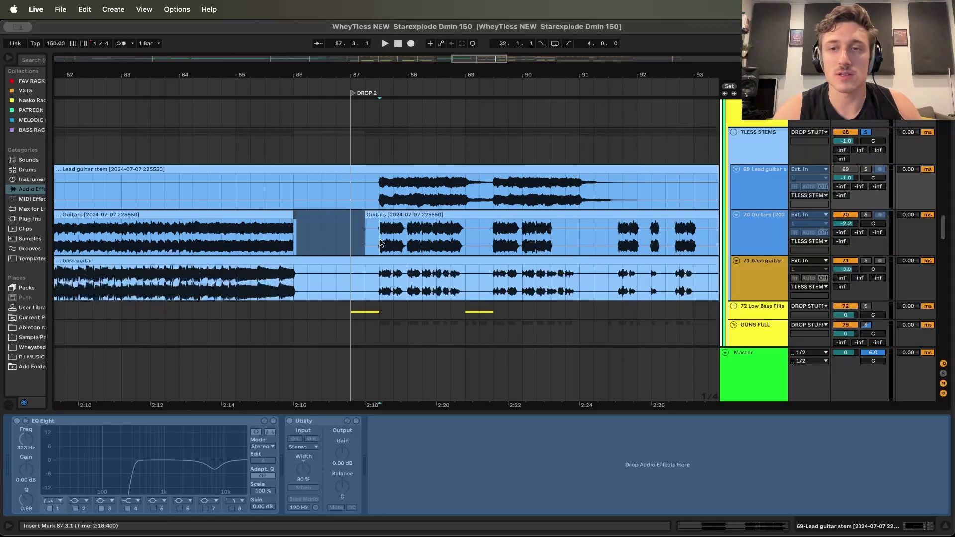
scroll(447, 258, down, 2)
scroll(447, 258, down, 1)
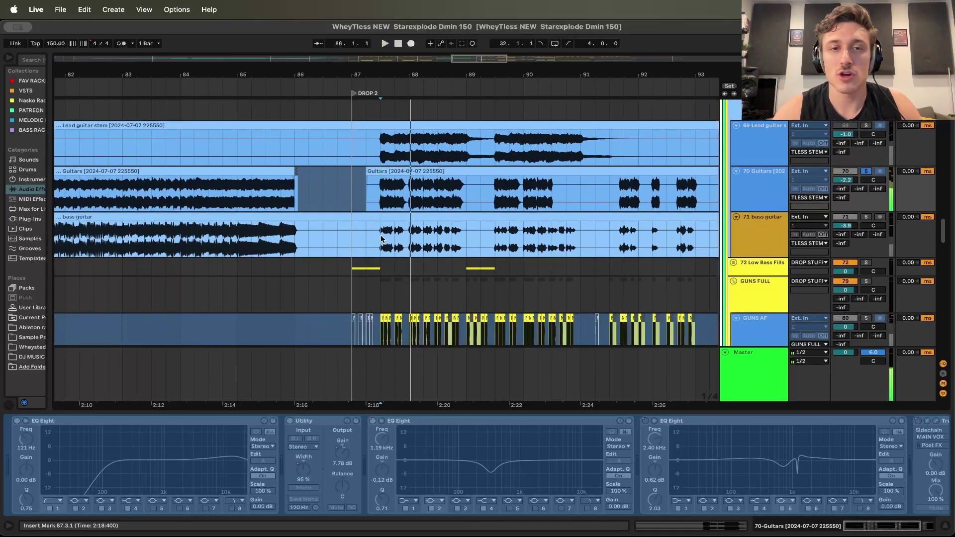
click(392, 242)
key(space)
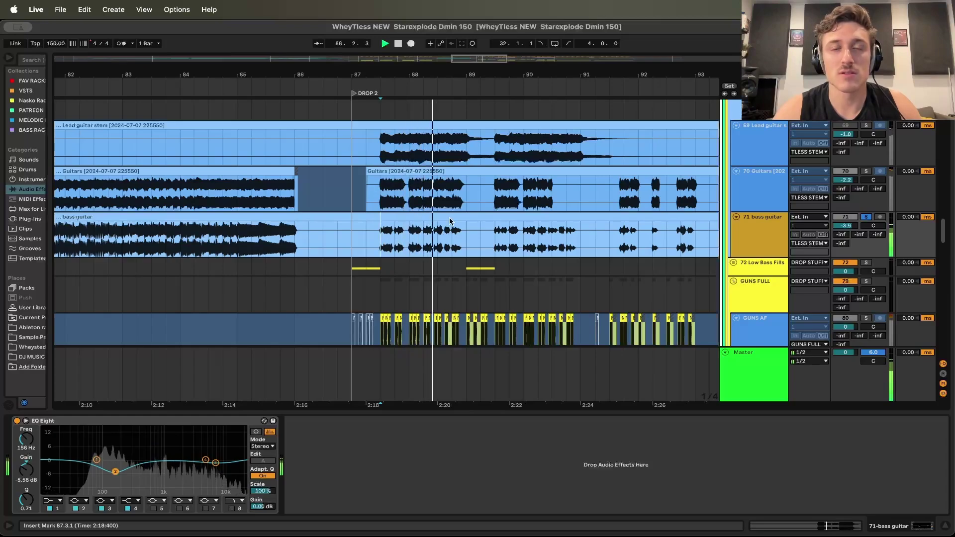
Play the Guitars and bass guitar stems soloed together with GUNS FULL from bar 87.3.1
click(866, 171)
click(866, 318)
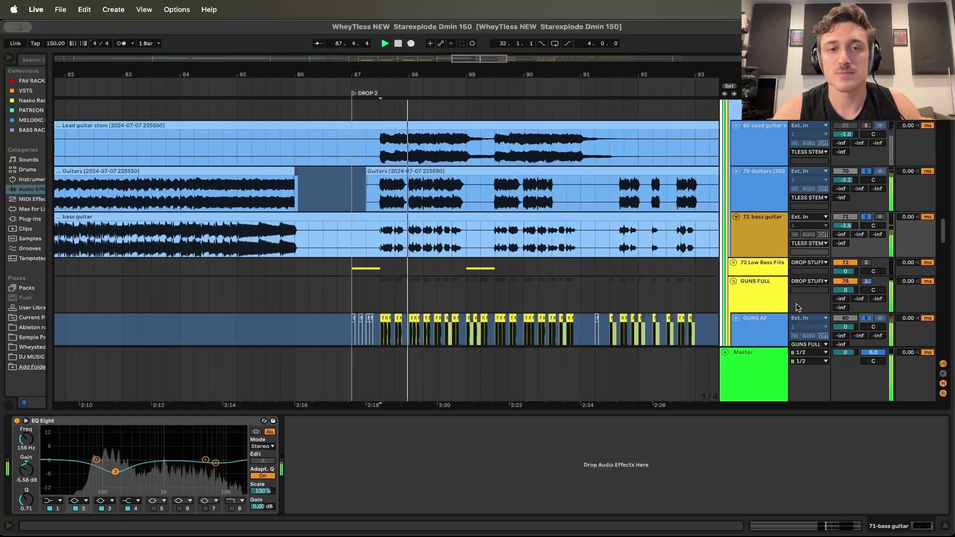
click(866, 281)
click(867, 218)
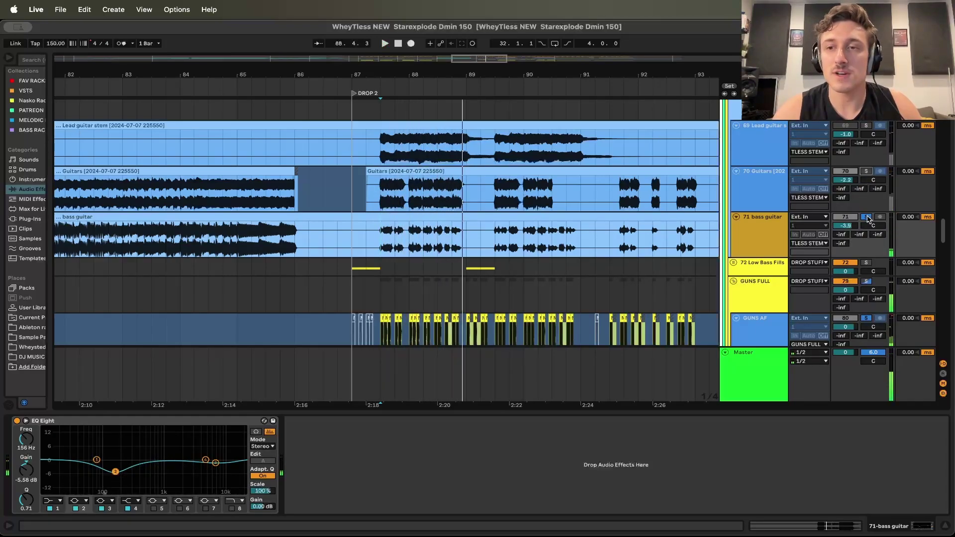
Compare GUNS AF soloed on its own with GUNS AF plus the Guitars and bass guitar stems from bar 87.3.1
key(space)
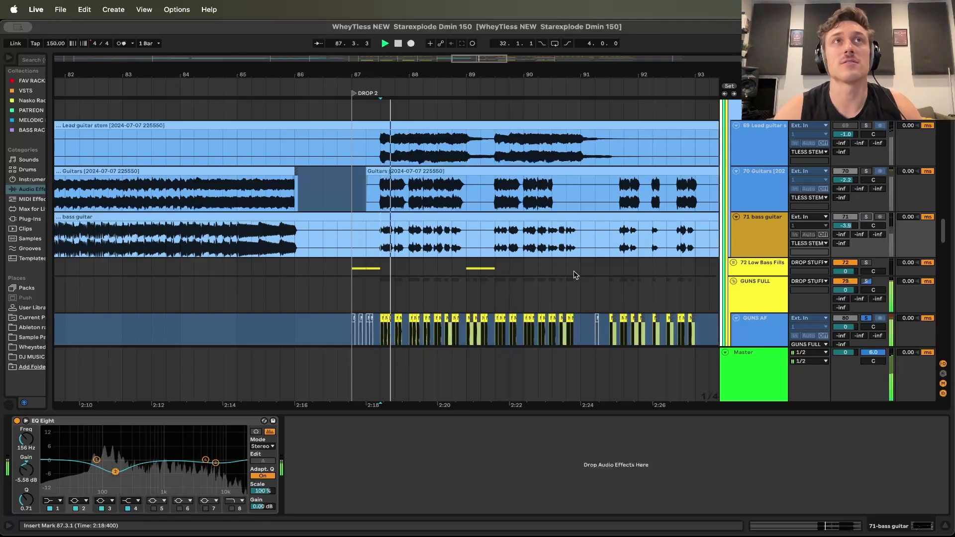
key(space)
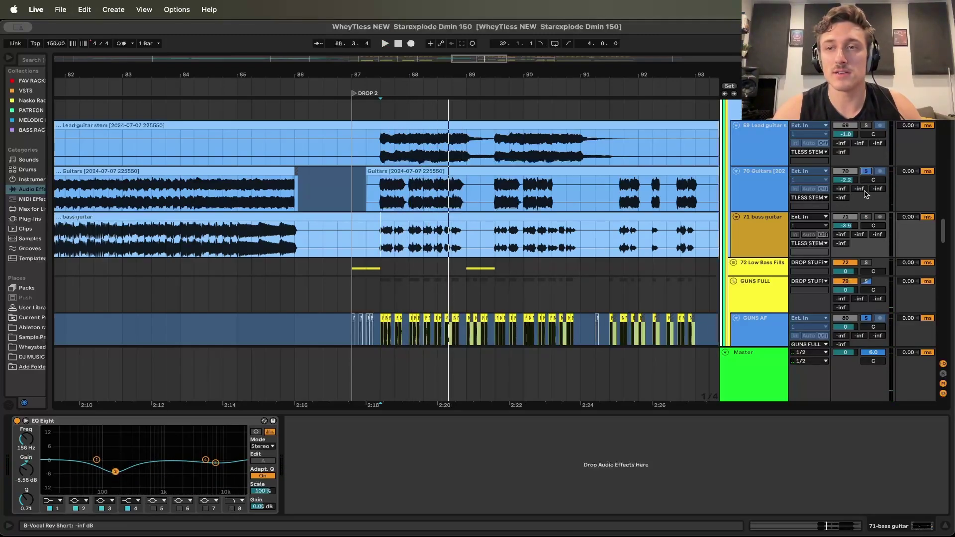
key(space)
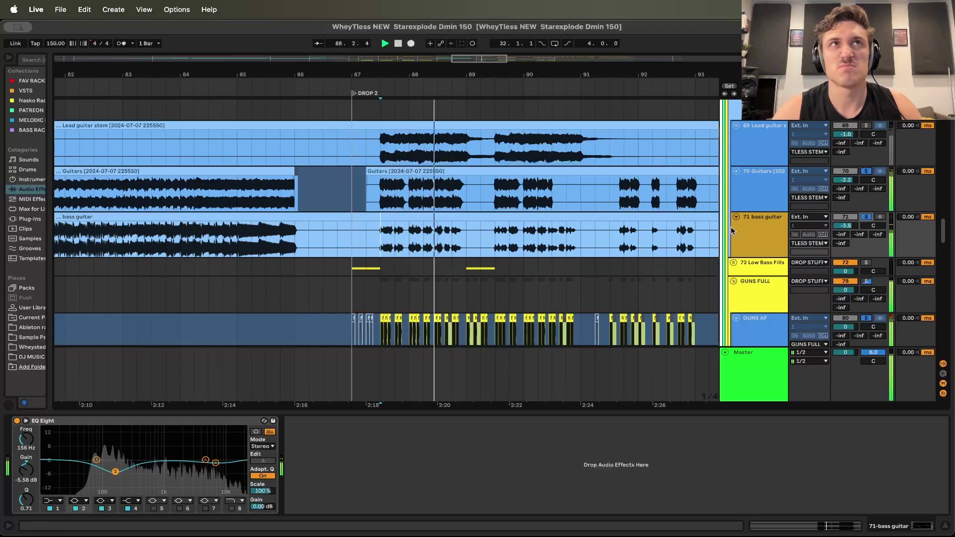
key(space)
Select the opening DROP 2 phrase on the Guitars track, and bars 87.3.1 to 90.4.1 on the bass guitar track
drag(386, 196, 556, 196)
drag(386, 241, 574, 244)
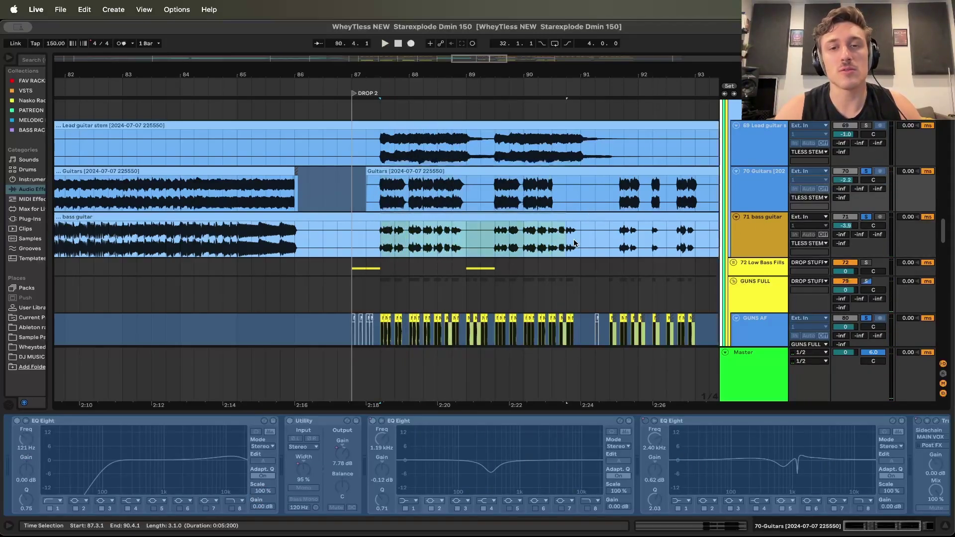
click(381, 148)
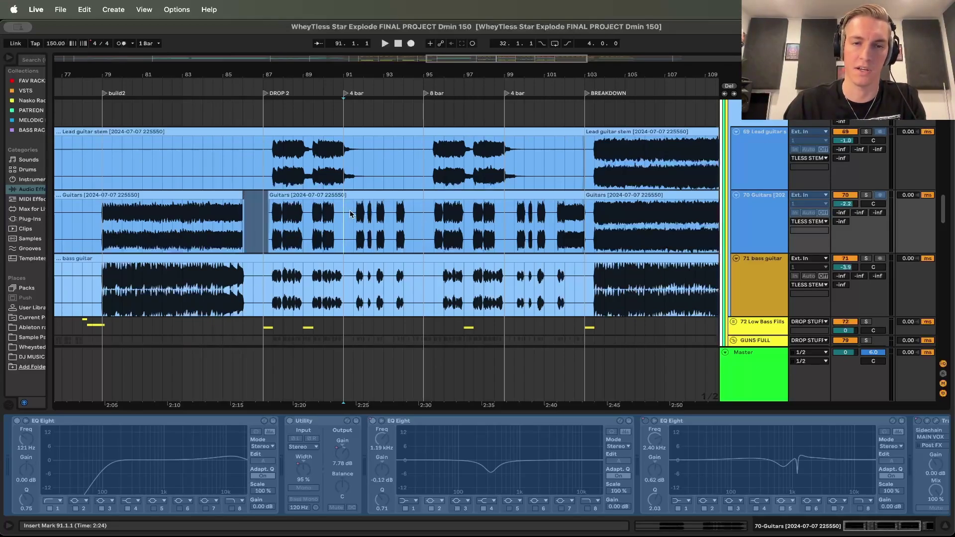
In the FINAL PROJECT set, play the guitar hits from bar 91.3.3 in the 4 bar section after DROP 2
scroll(348, 230, up, 8)
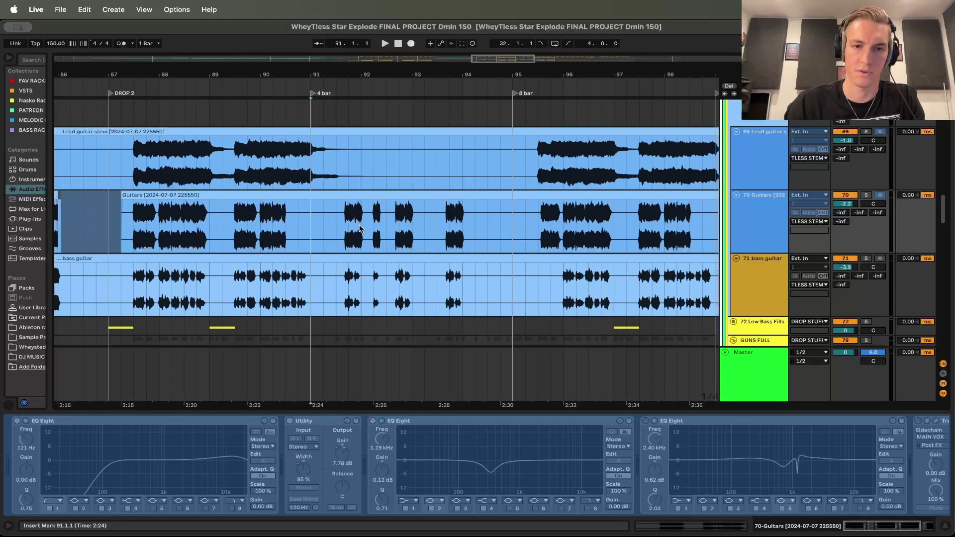
click(334, 227)
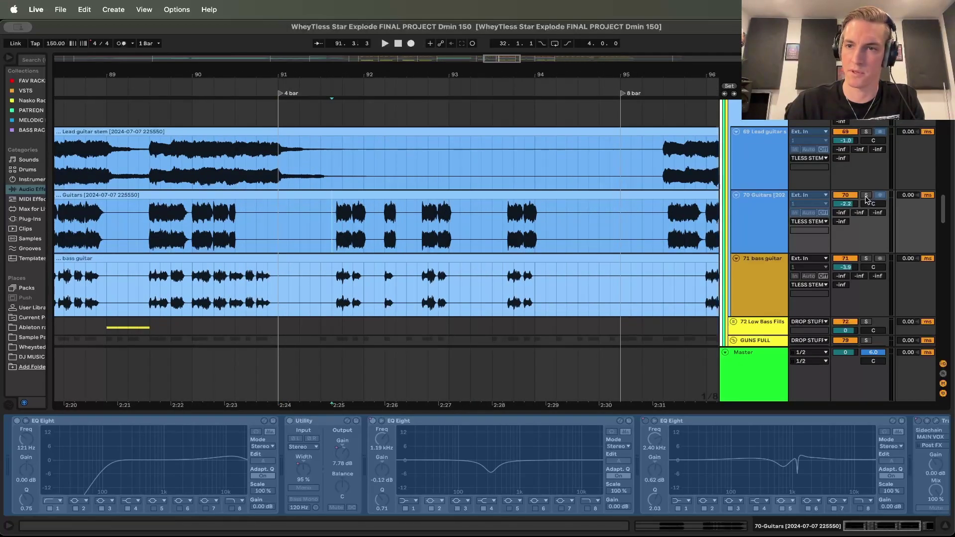
key(space)
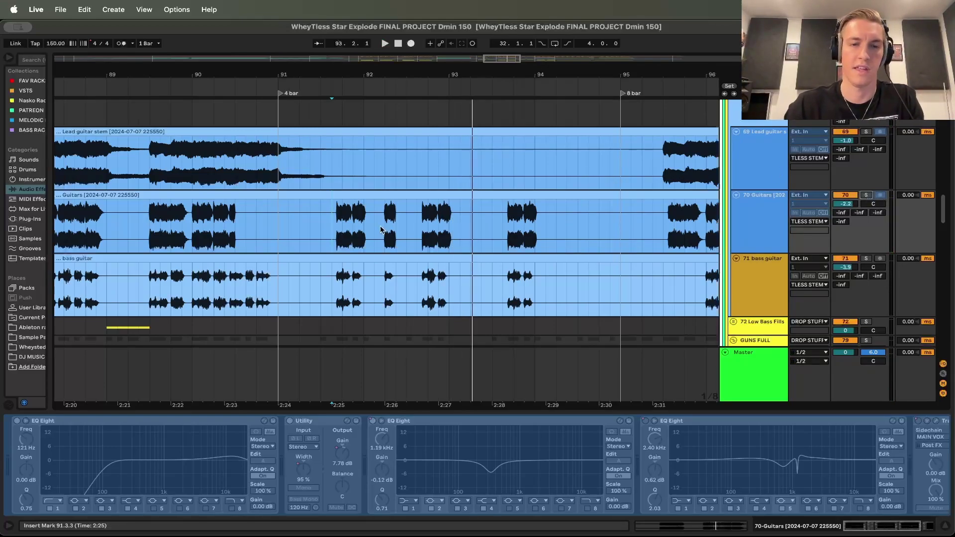
Play the 4 bar section from bar 91.1.1 and compare its guitar pattern with the phrases around it
click(282, 224)
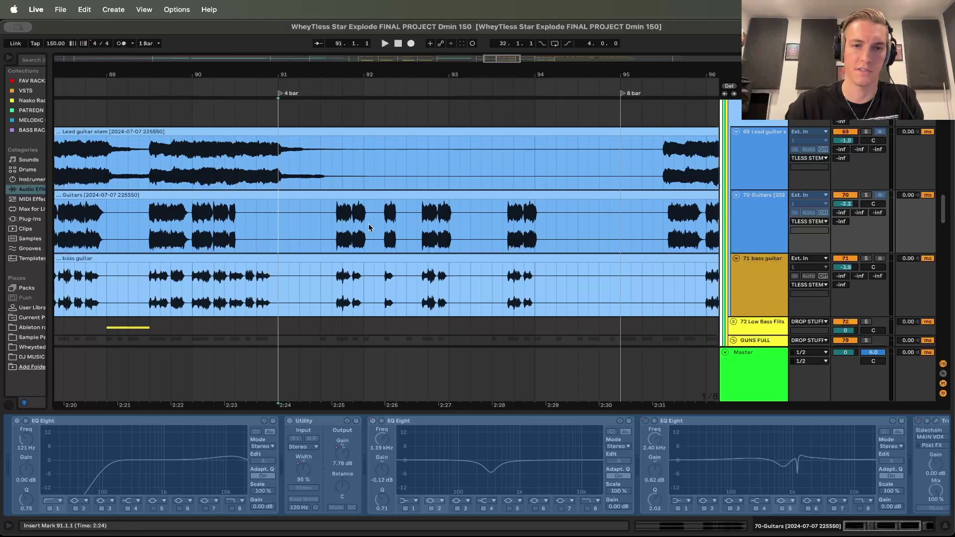
key(space)
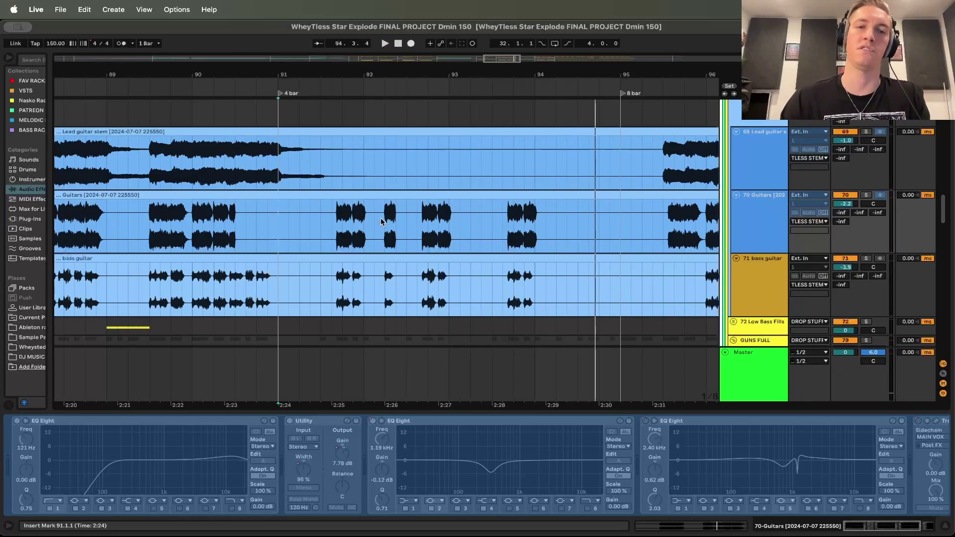
scroll(368, 229, down, 3)
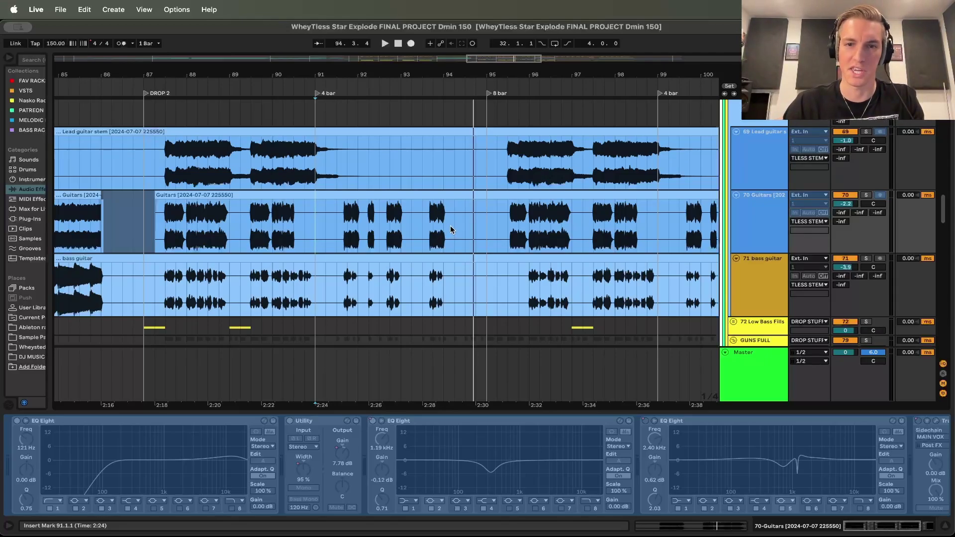
scroll(451, 230, right, 3)
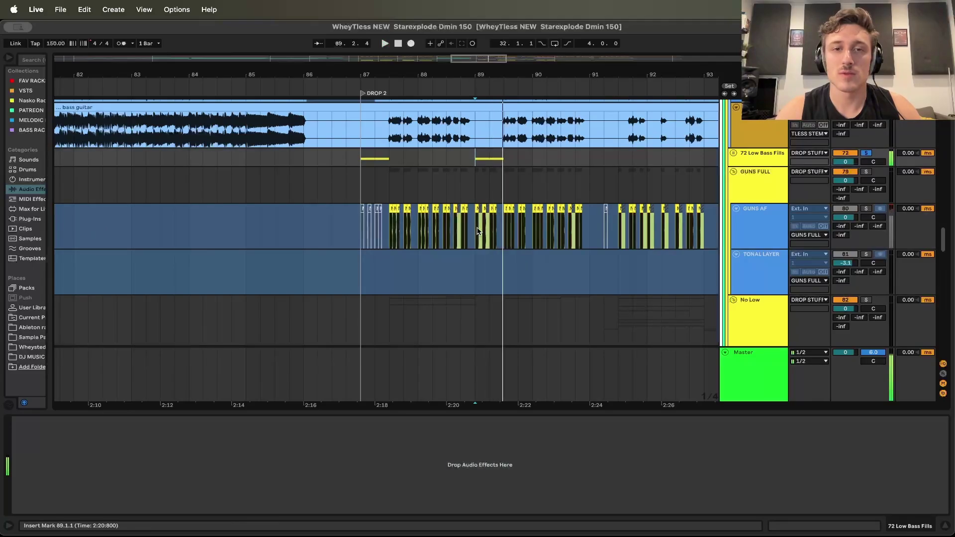
Audition GUNS AF from bar 89.1.1 and 84 W - BSL PUSH PULL from bar 87.3.1, each soloed in DROP 2
click(477, 231)
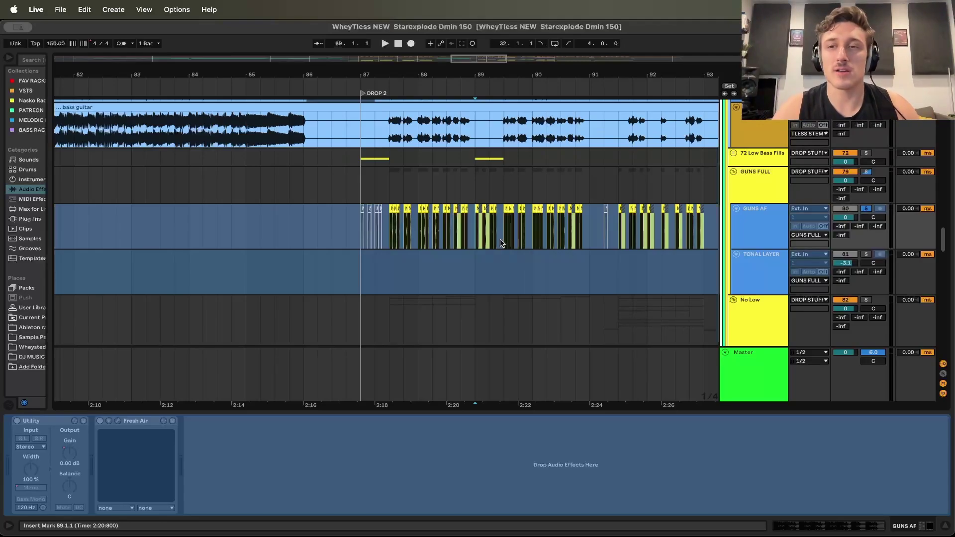
key(space)
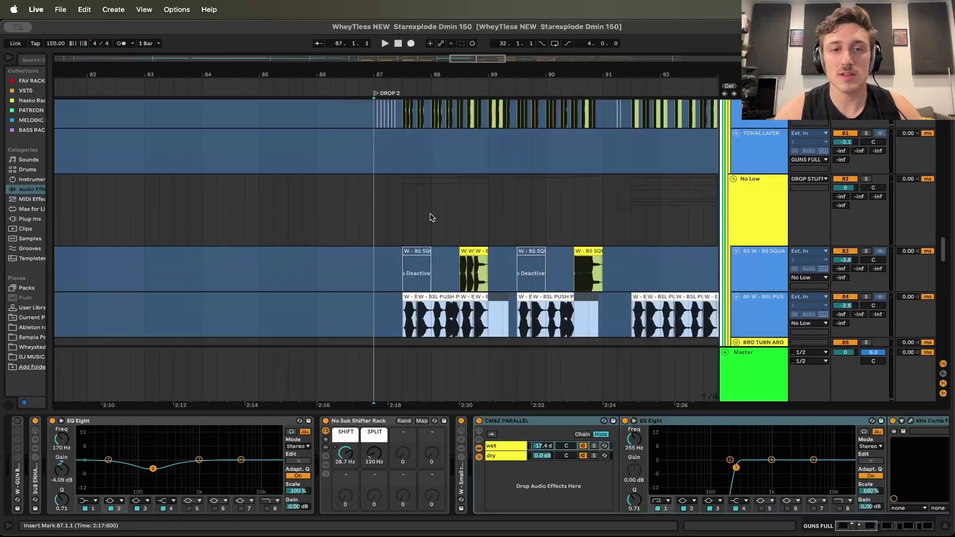
scroll(430, 216, down, 3)
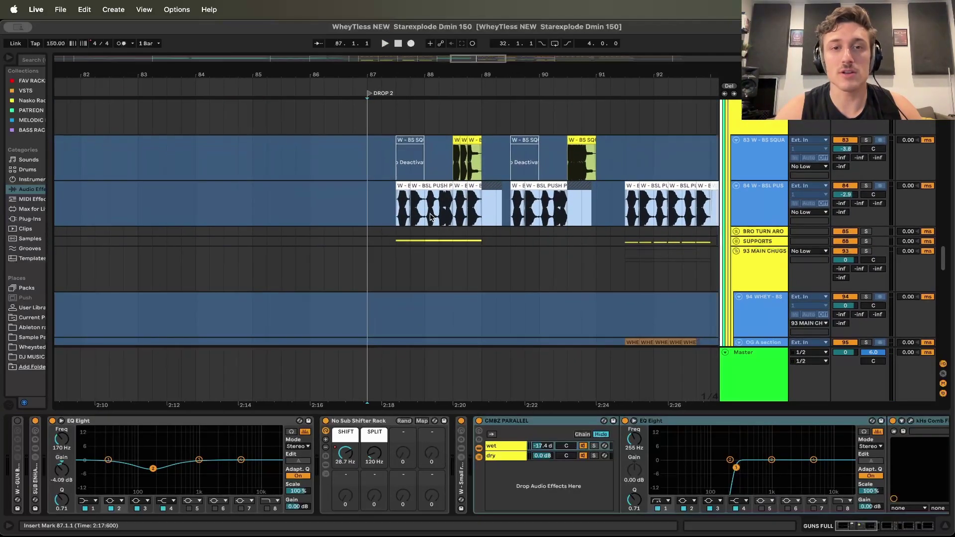
scroll(412, 165, up, 3)
click(413, 158)
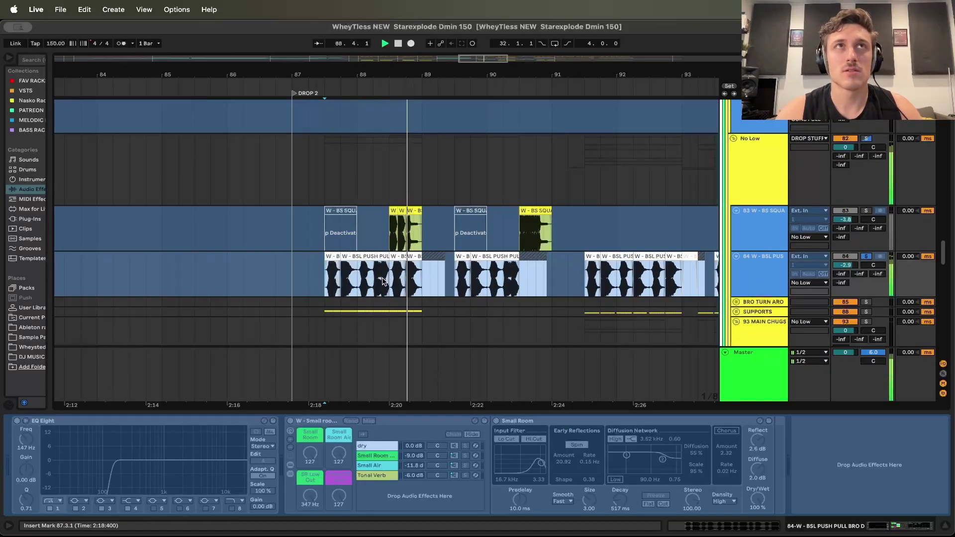
click(292, 222)
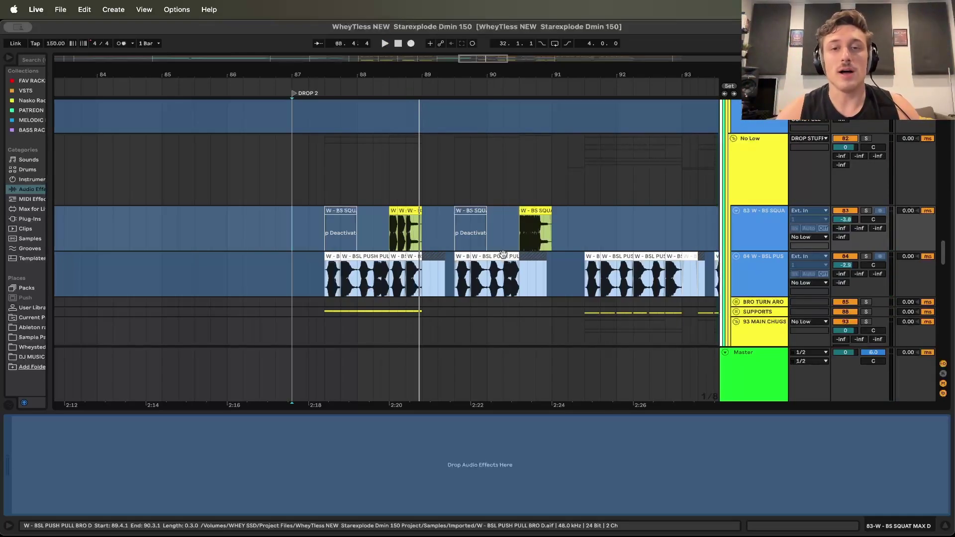
Play the Chops final, vox impact and offbeat vocal tracks soloed together from bar 91.1.1
scroll(503, 256, down, 10)
scroll(503, 256, right, 3)
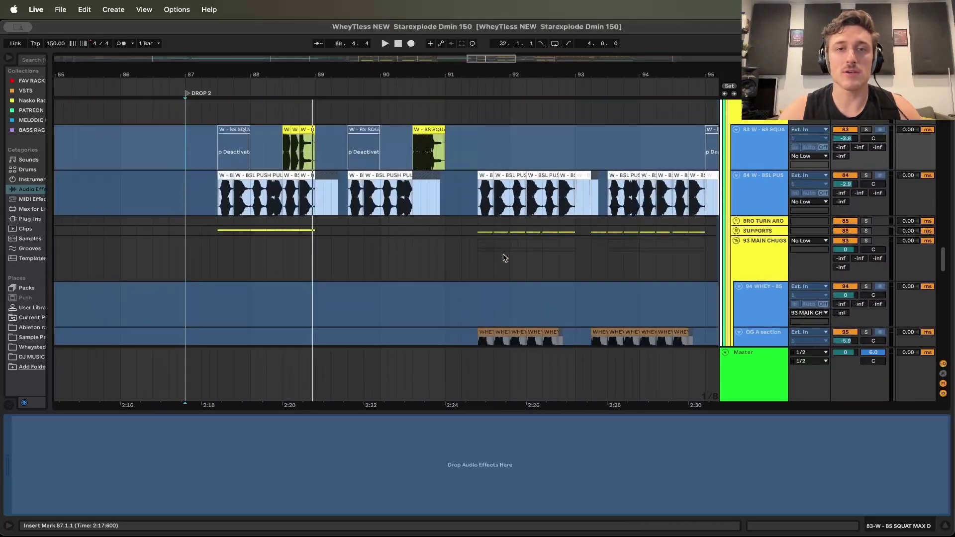
scroll(503, 256, up, 15)
scroll(504, 256, left, 2)
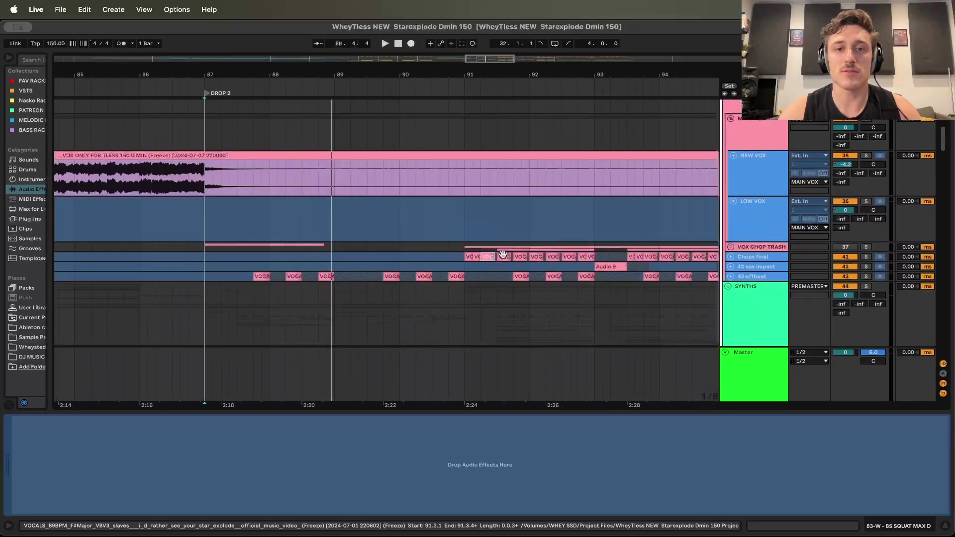
scroll(503, 256, down, 2)
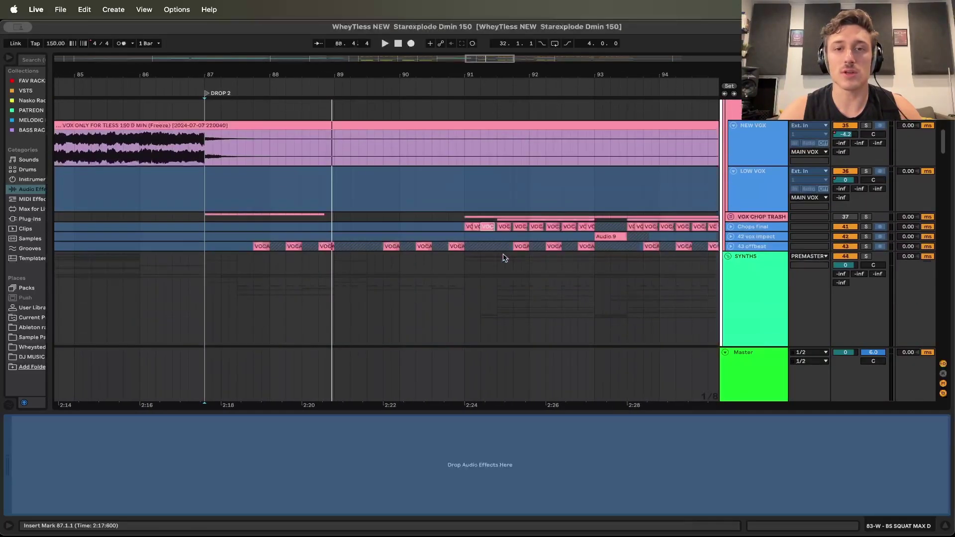
click(467, 227)
scroll(467, 228, down, 2)
scroll(467, 228, right, 1)
key(space)
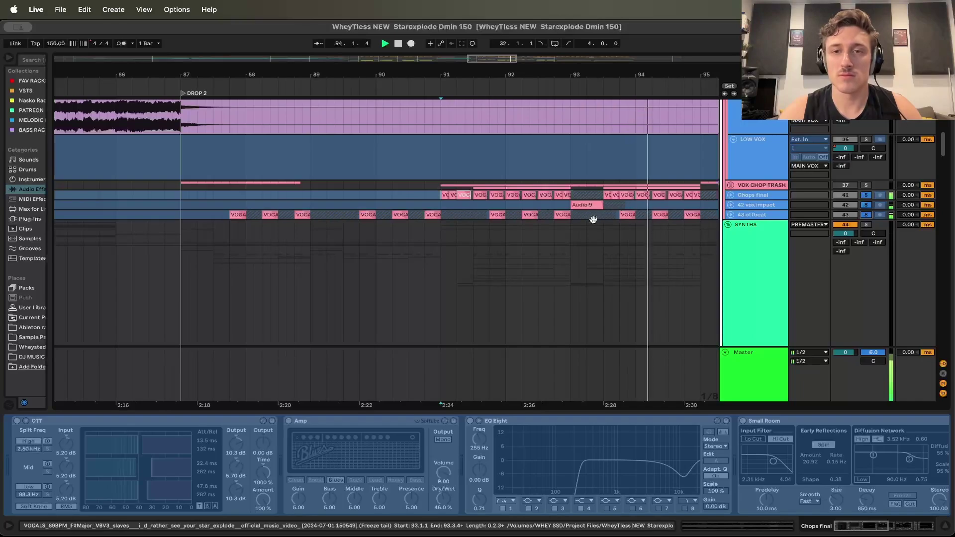
key(space)
Play the 109 and 110 W - BS SCR tracks soloed together from bar 91.1.1
scroll(549, 236, down, 15)
scroll(549, 237, left, 1)
scroll(548, 239, down, 10)
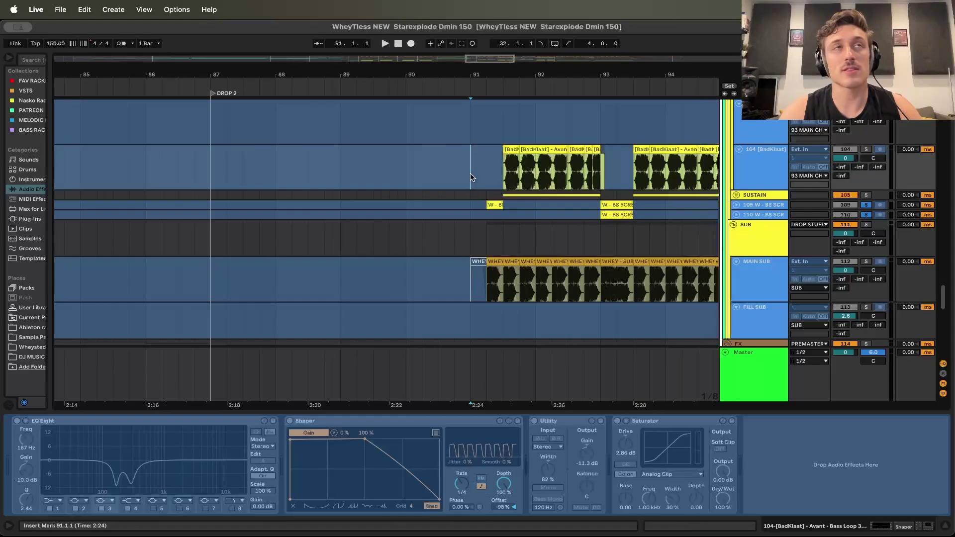
click(471, 174)
key(space)
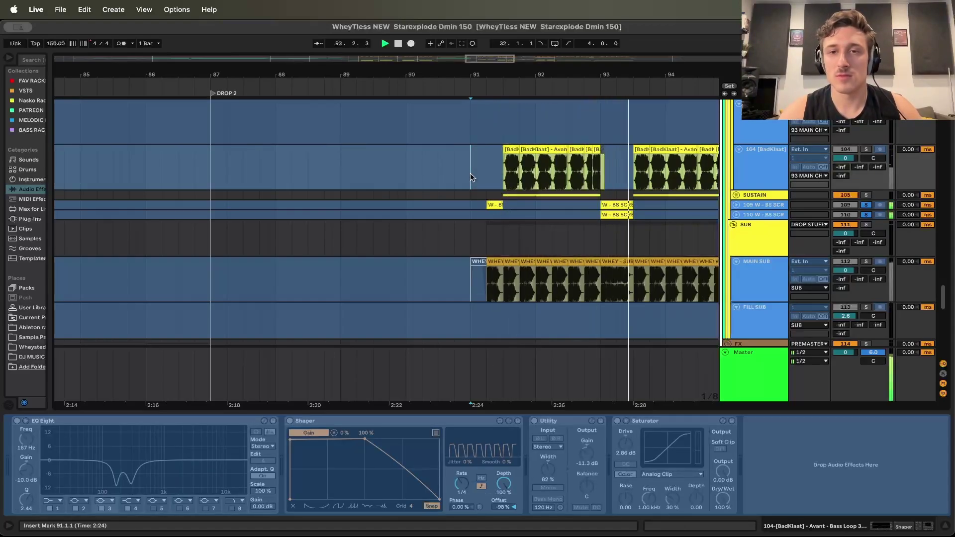
scroll(556, 217, up, 10)
key(space)
Play the OG A section chug track soloed from bar 91.3.1
scroll(555, 217, down, 6)
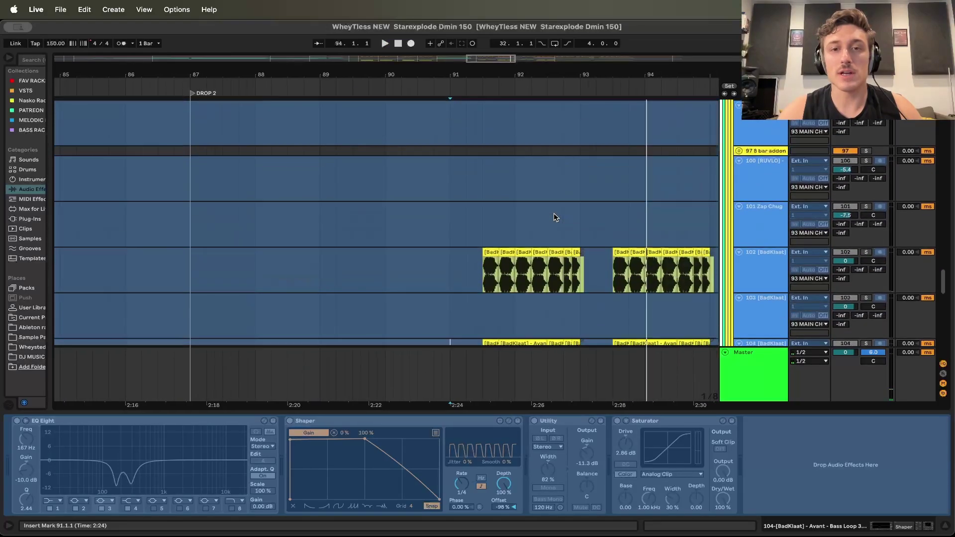
click(480, 157)
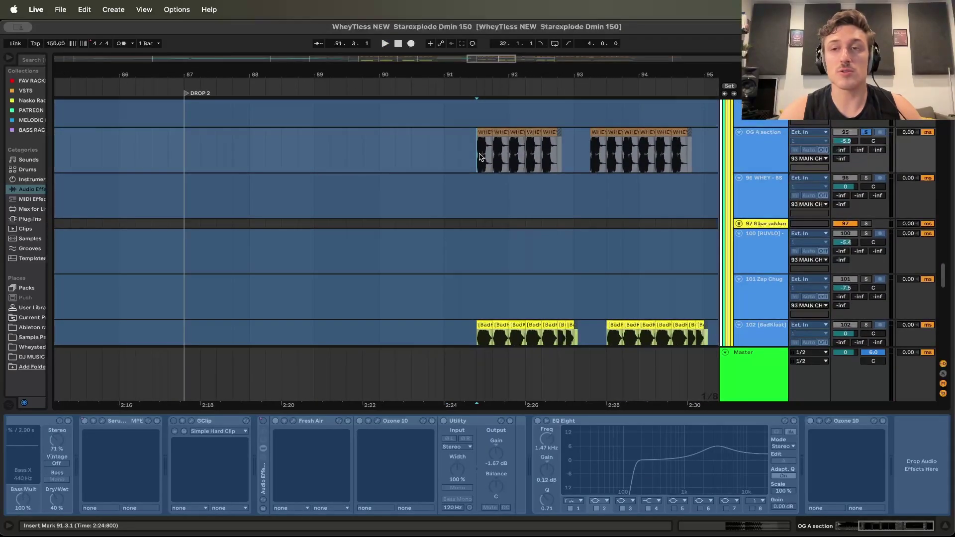
scroll(480, 158, down, 5)
key(space)
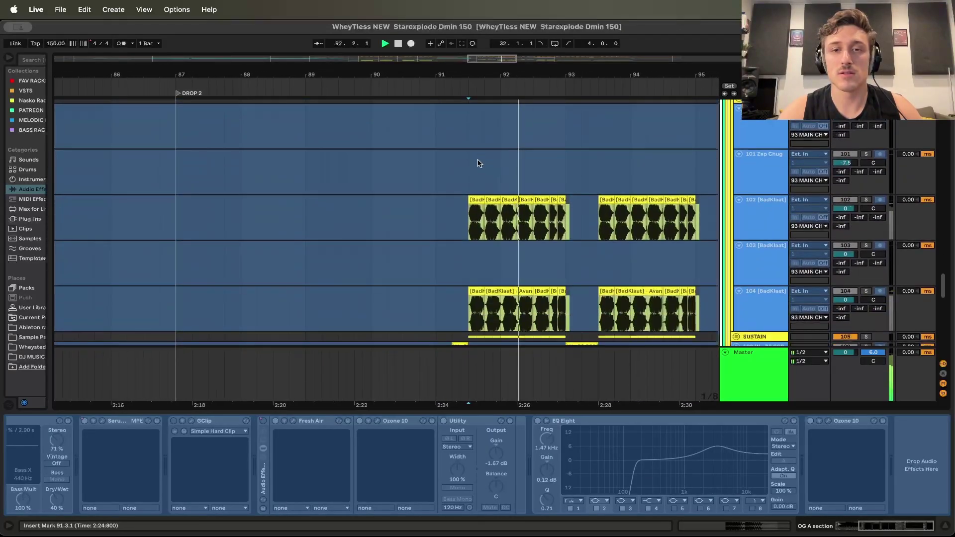
Audition the 102 and 104 BadKlaat bass tracks, each soloed from bar 91.3.1
click(470, 218)
scroll(470, 219, down, 2)
click(470, 270)
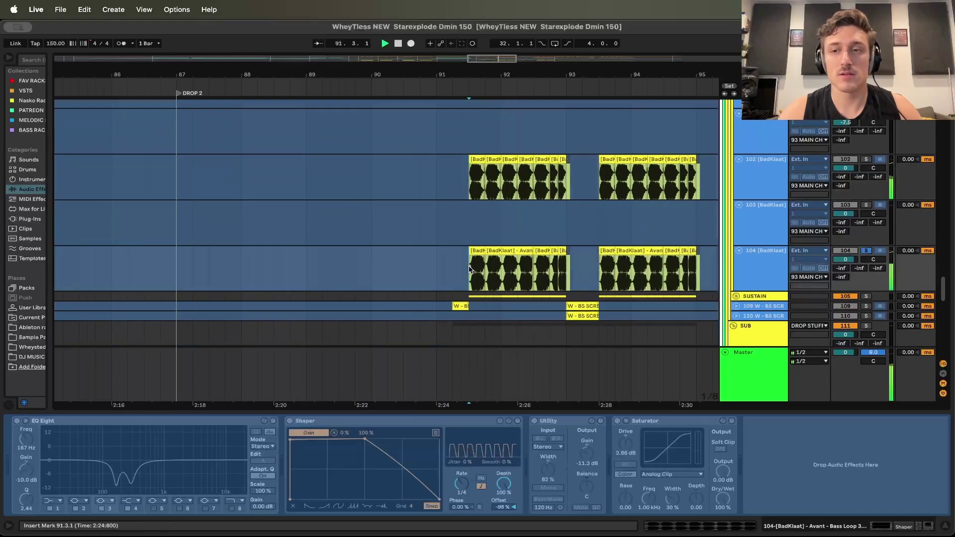
Play the MAIN SUB track soloed from bar 91.4.1 and select its clips from bar 91.1.3 to 94.4.1
scroll(470, 270, down, 3)
click(485, 317)
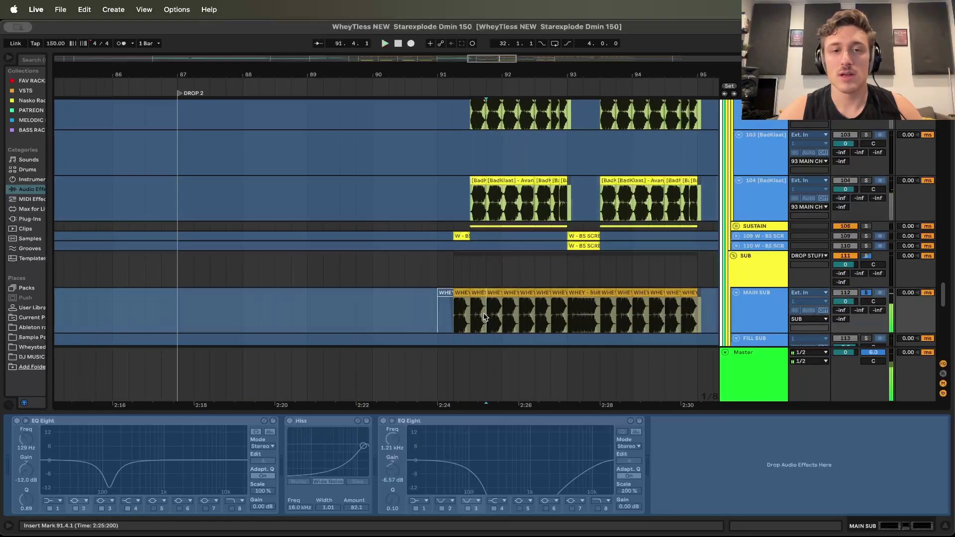
drag(446, 313, 573, 308)
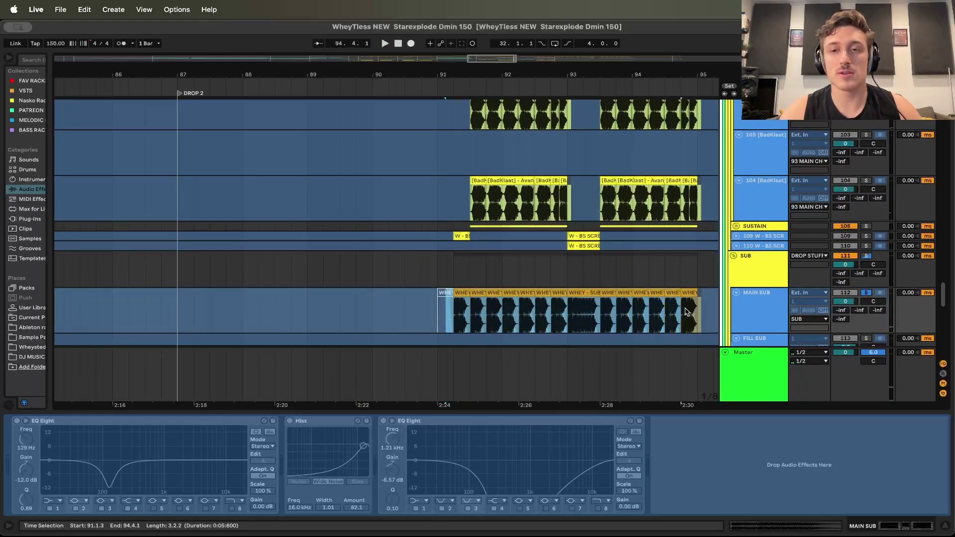
Select the clips on the GUNS AF track from bar 91.2.3 to 93.3.1
scroll(624, 235, up, 15)
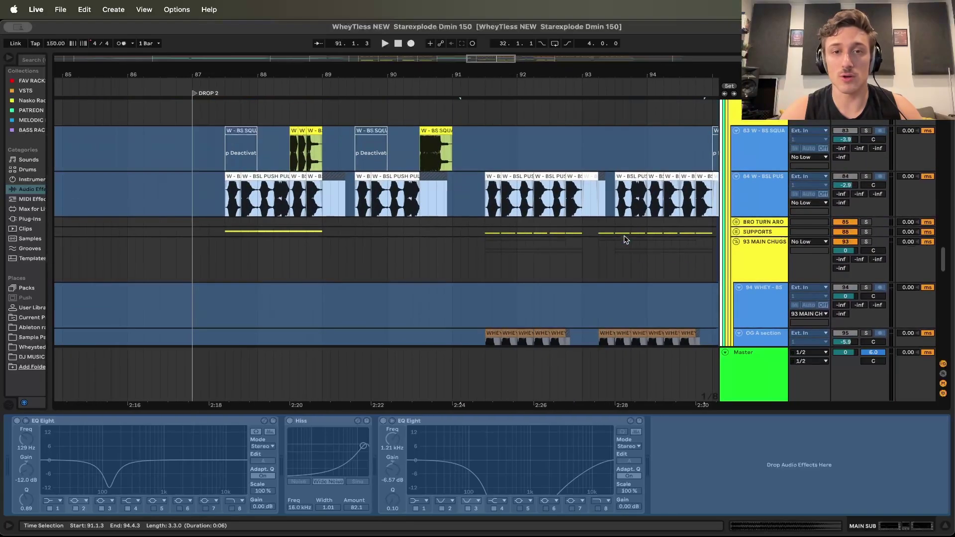
scroll(625, 237, up, 5)
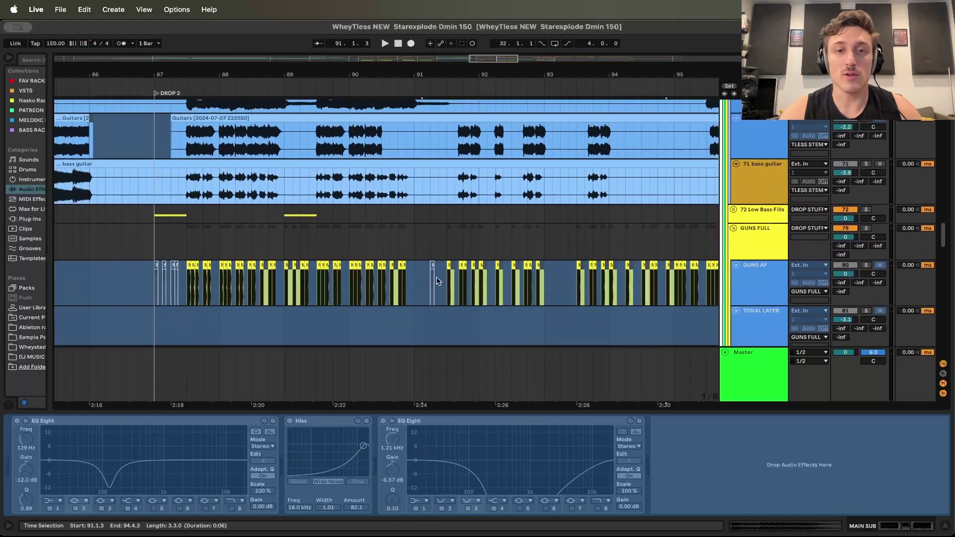
drag(437, 276, 578, 296)
Highlight the guitar and bass guitar phrases between bars 91 and 94, and the lead guitar from bar 89.3.1 to 91.2.1
scroll(577, 294, up, 2)
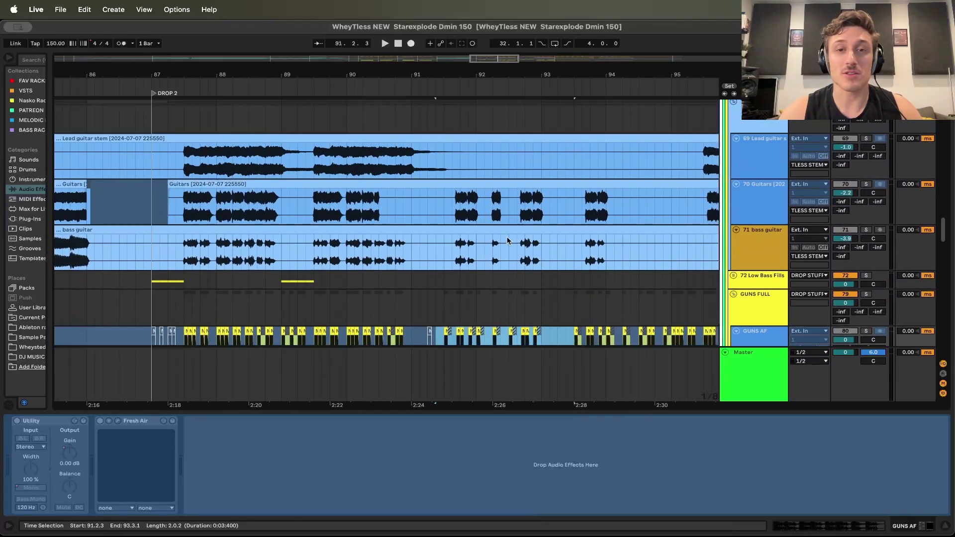
drag(455, 202, 607, 261)
drag(327, 165, 426, 166)
Play the 50 Kontakt Choir track soloed from bar 91.1.1
scroll(528, 256, up, 10)
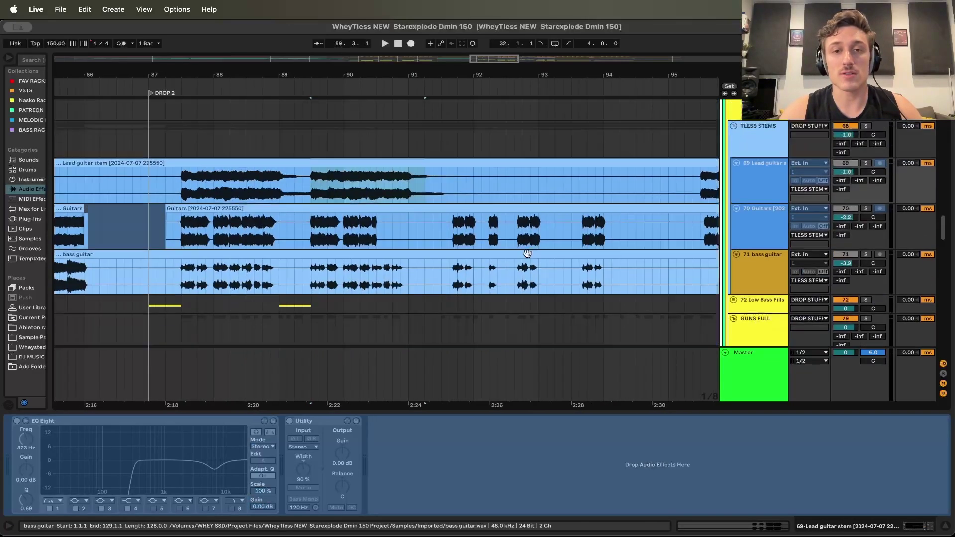
scroll(527, 256, down, 10)
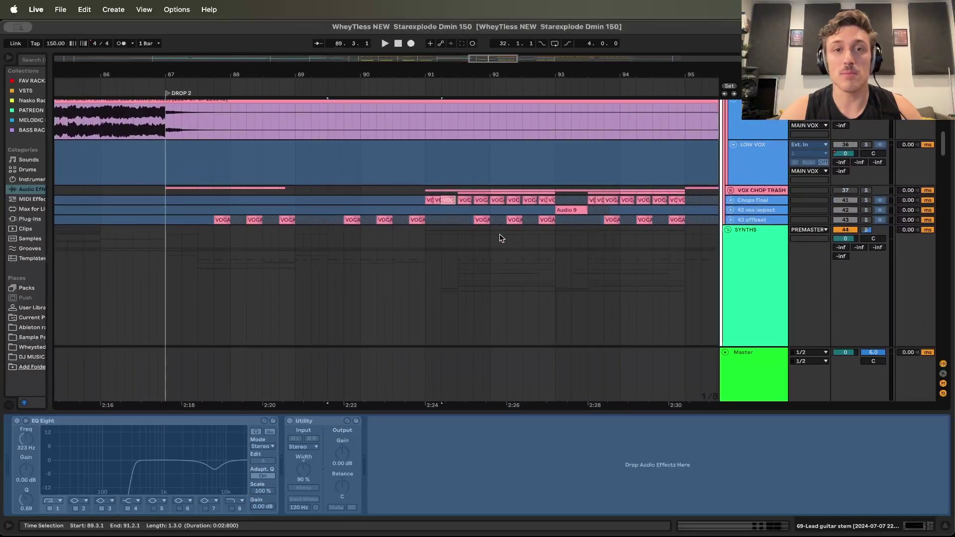
scroll(451, 205, up, 7)
scroll(447, 194, up, 2)
click(438, 166)
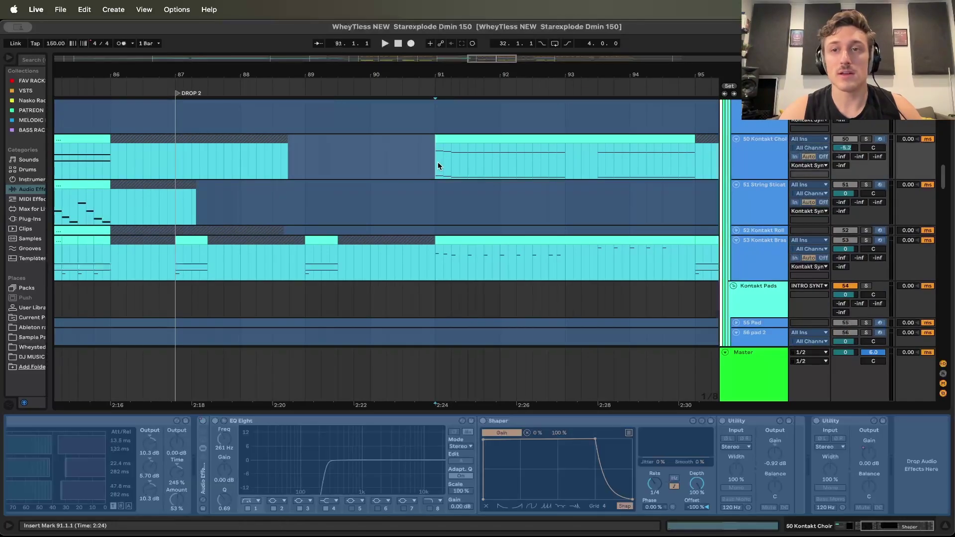
key(space)
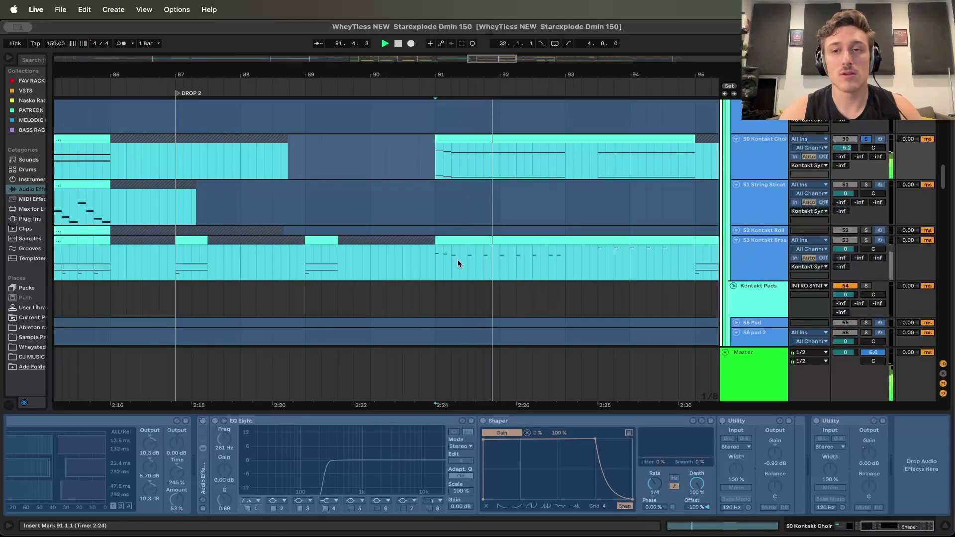
key(space)
Play the 53 Kontakt Brass track soloed from bar 91.1.1
click(436, 260)
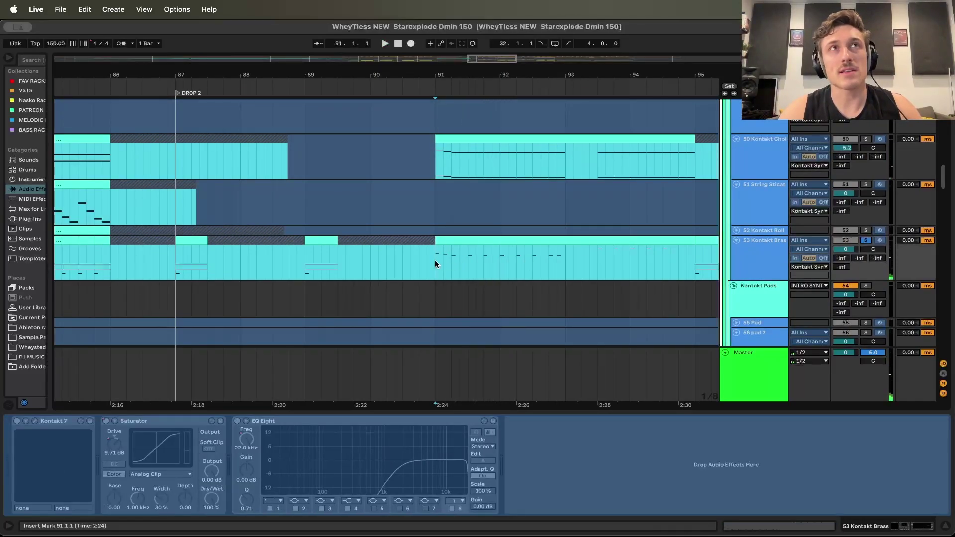
key(space)
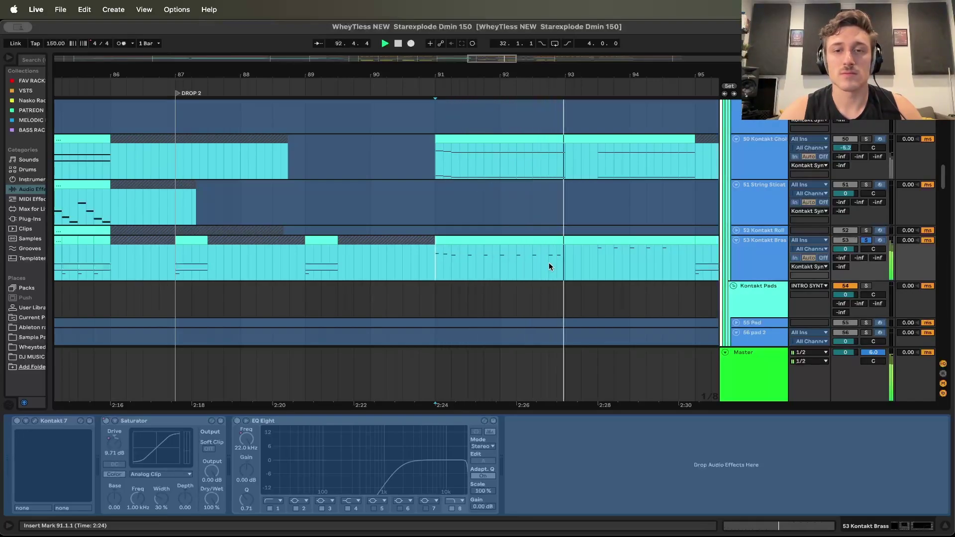
scroll(431, 258, down, 3)
Play the full arrangement without solos from bar 90.2.1
click(379, 254)
key(space)
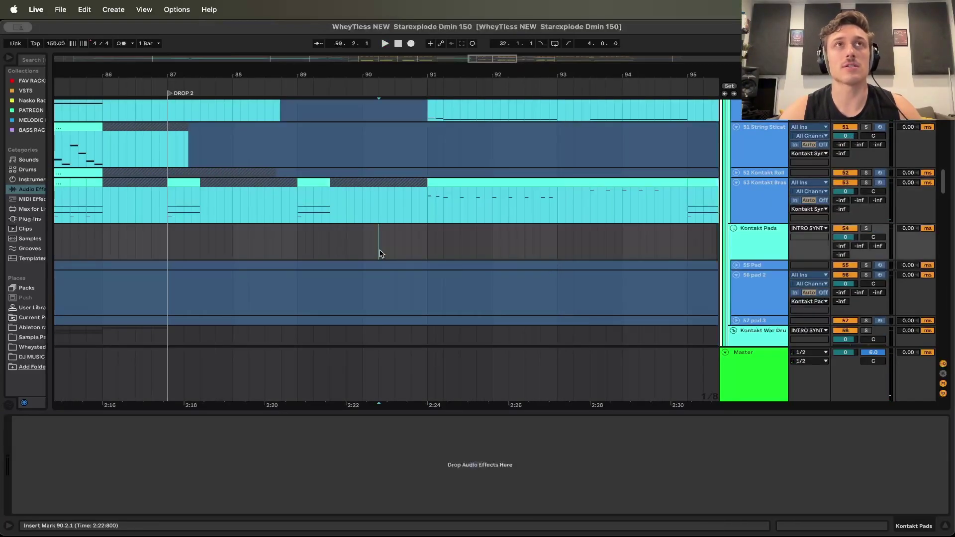
scroll(420, 257, down, 5)
key(space)
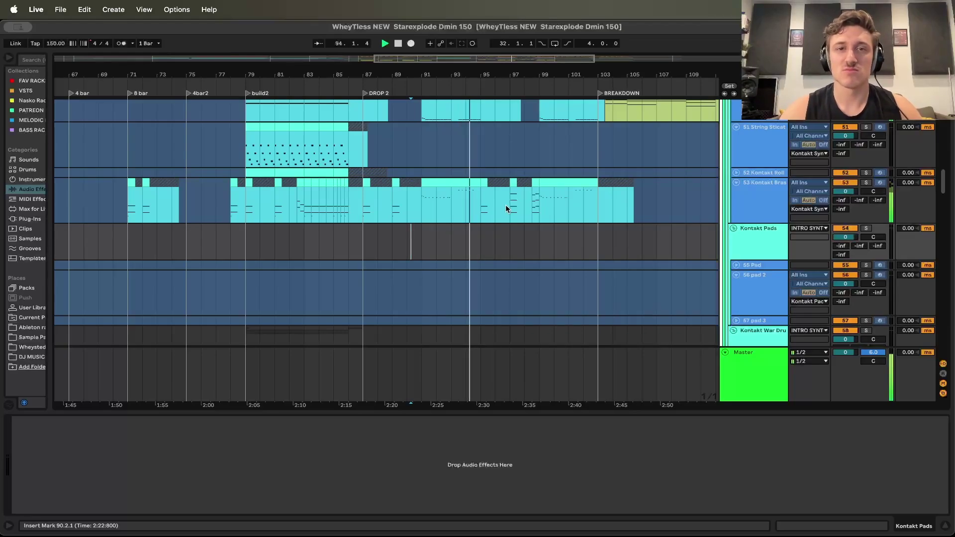
Add a locator named "8 bar" at bar 95.1.1
scroll(505, 204, up, 3)
right_click(447, 88)
click(464, 112)
text(8 bar)
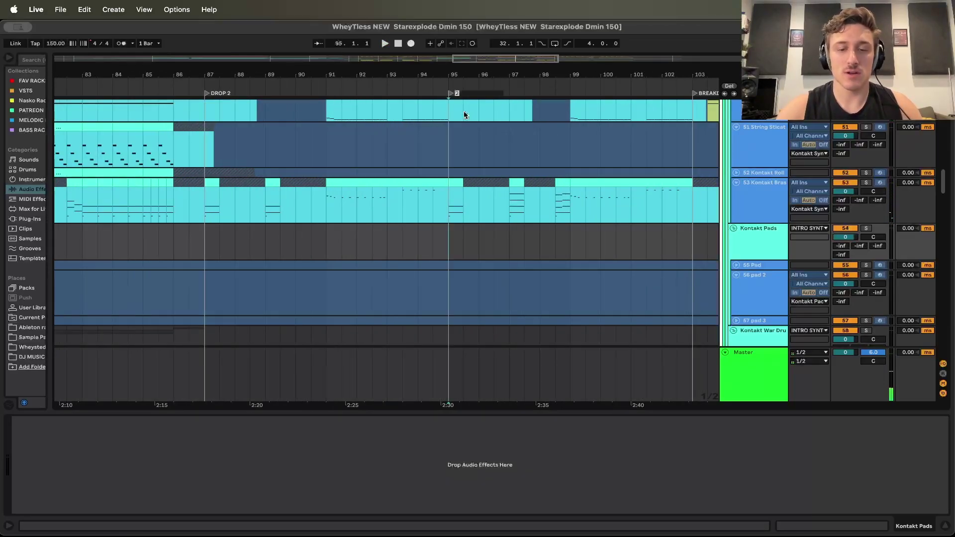
key(Return)
Highlight the phrase from about bar 95 to 99 on the Kontakt Pads track and set the insert mark at 95.3.1
scroll(442, 216, down, 1)
scroll(442, 216, right, 1)
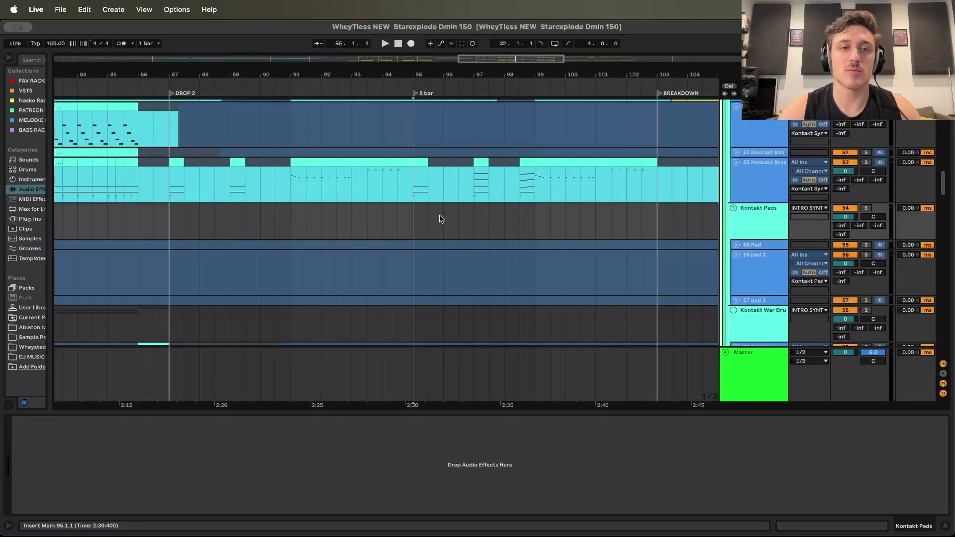
drag(405, 222, 543, 224)
click(428, 228)
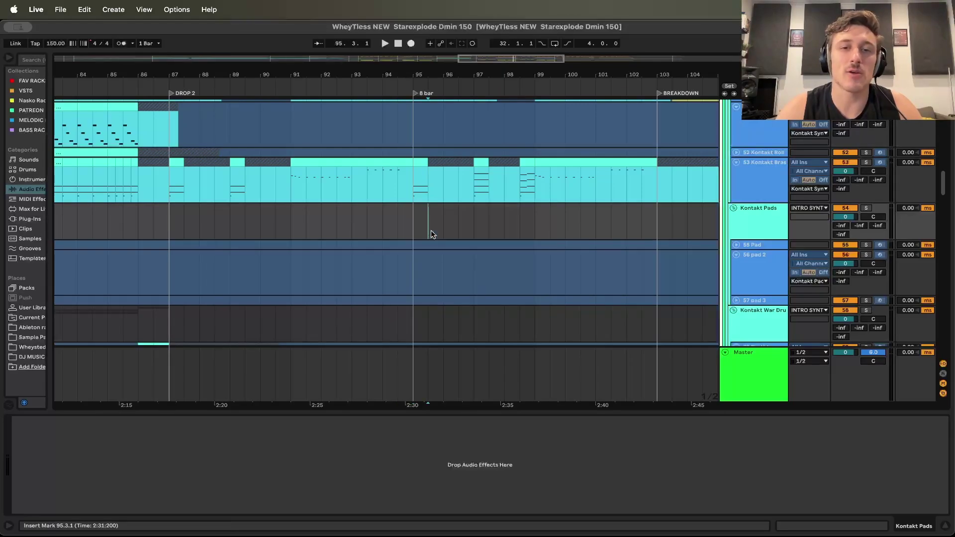
Add a locator named "4 bar" near bar 99 and align it to the start of the bar
scroll(432, 230, down, 3)
right_click(533, 84)
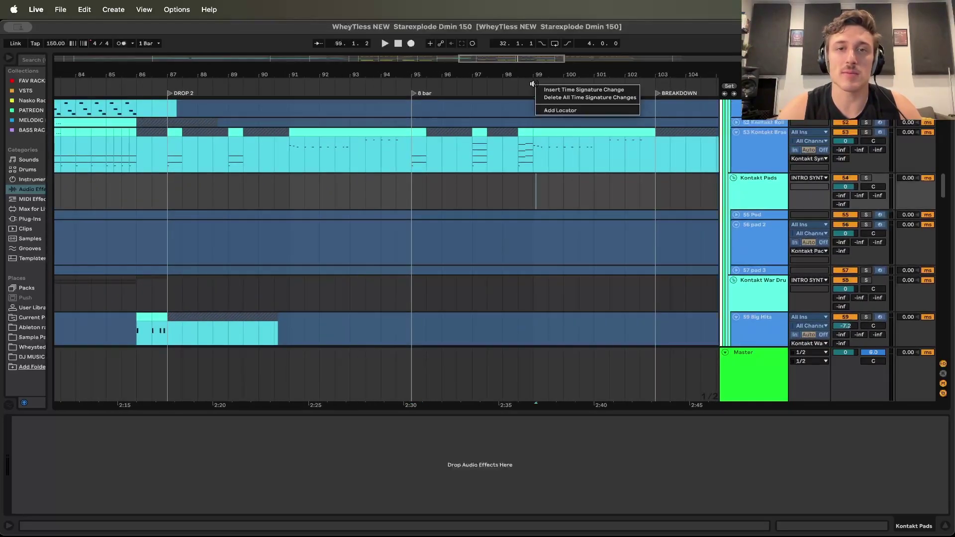
click(560, 110)
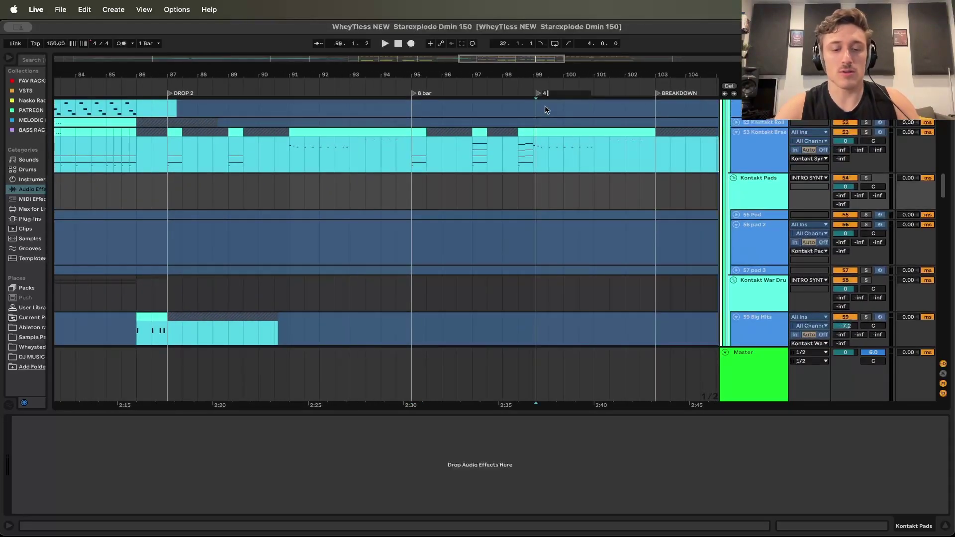
drag(538, 94, 535, 92)
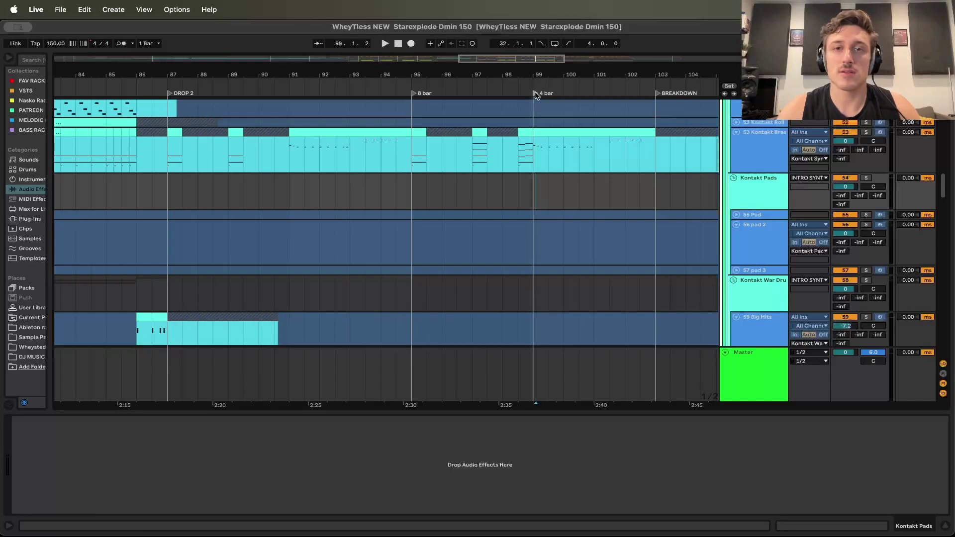
Add a locator named "4 bar" at bar 91.1.1, between DROP 2 and the 8 bar phrase
right_click(287, 88)
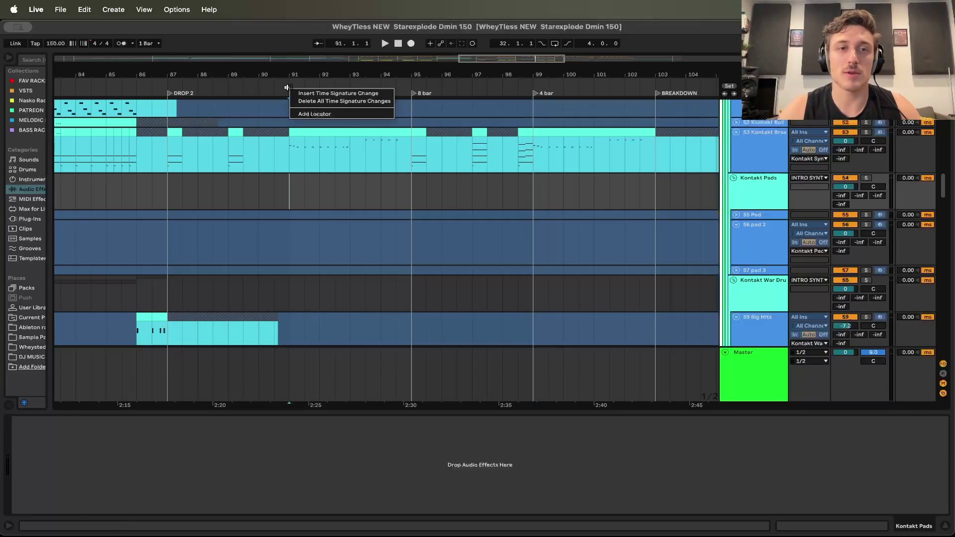
click(302, 114)
text(r)
key(Return)
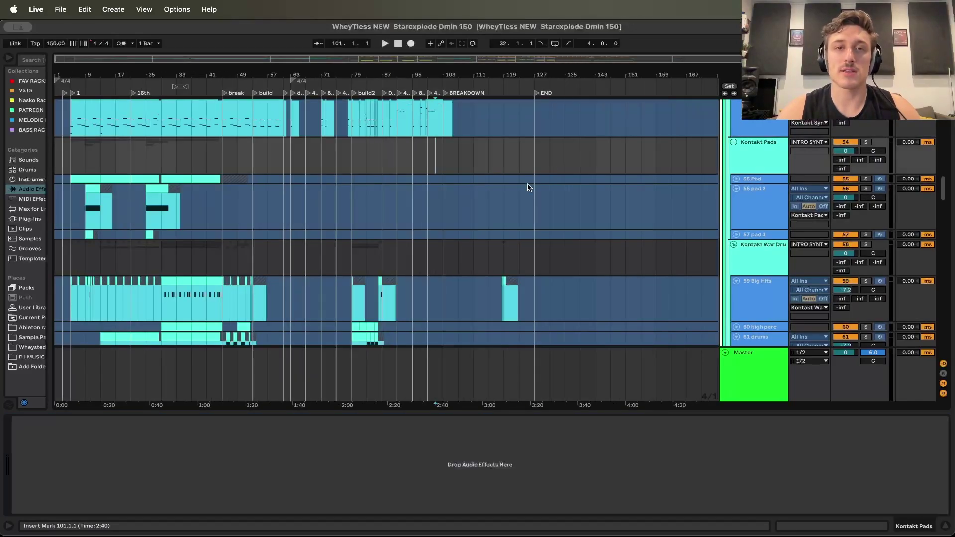
Examine the arrangement's section layout, comparing the intro with the second drop's phrases and the breakdown
scroll(440, 162, up, 3)
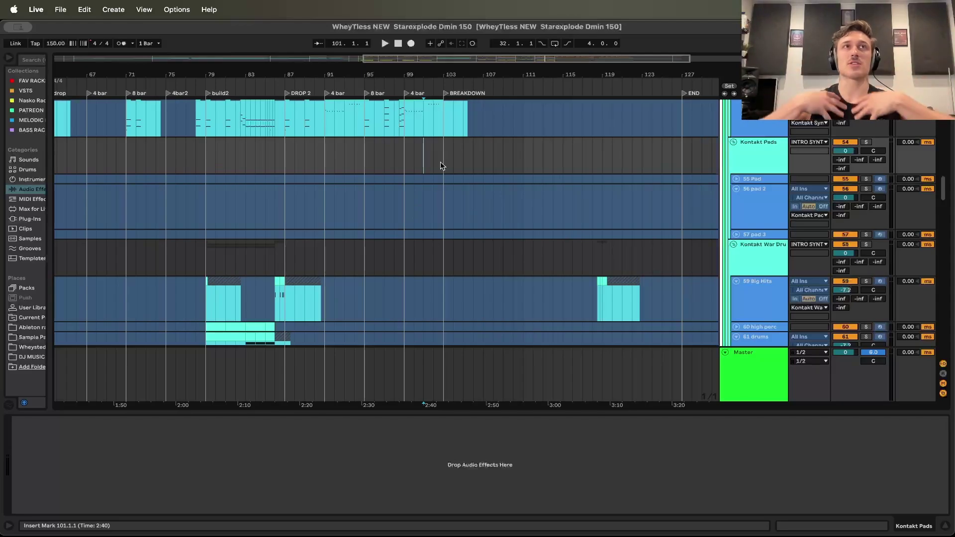
click(414, 162)
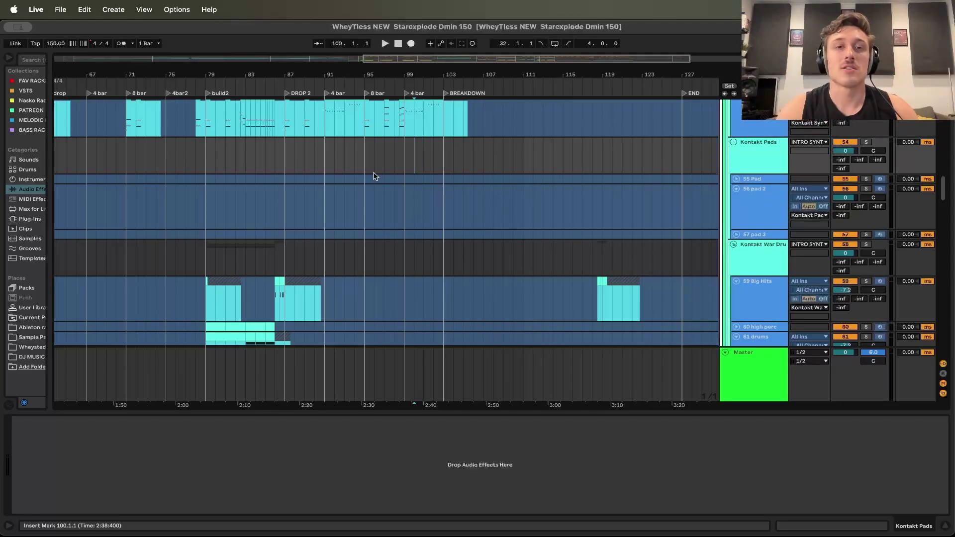
scroll(374, 176, left, 15)
scroll(374, 176, down, 3)
scroll(374, 176, up, 10)
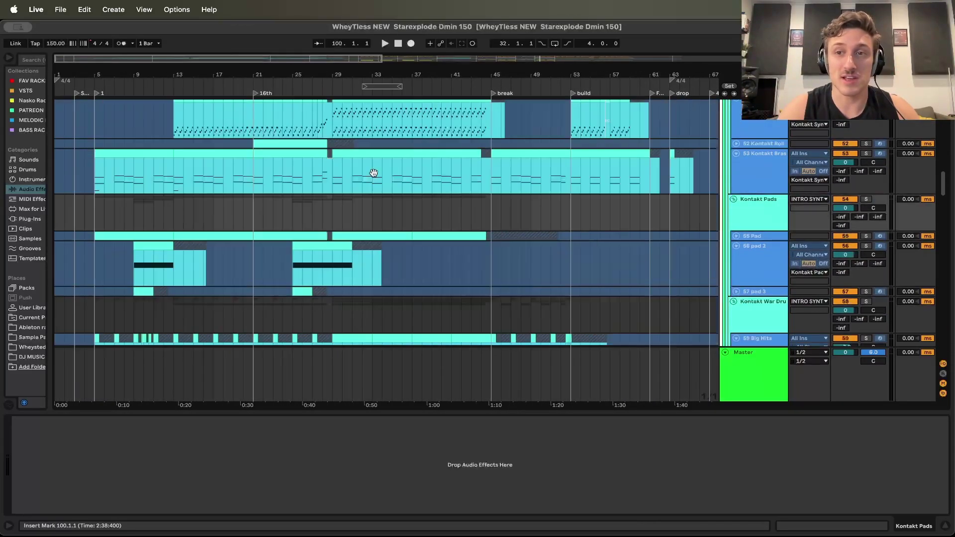
scroll(479, 210, down, 3)
scroll(480, 210, right, 20)
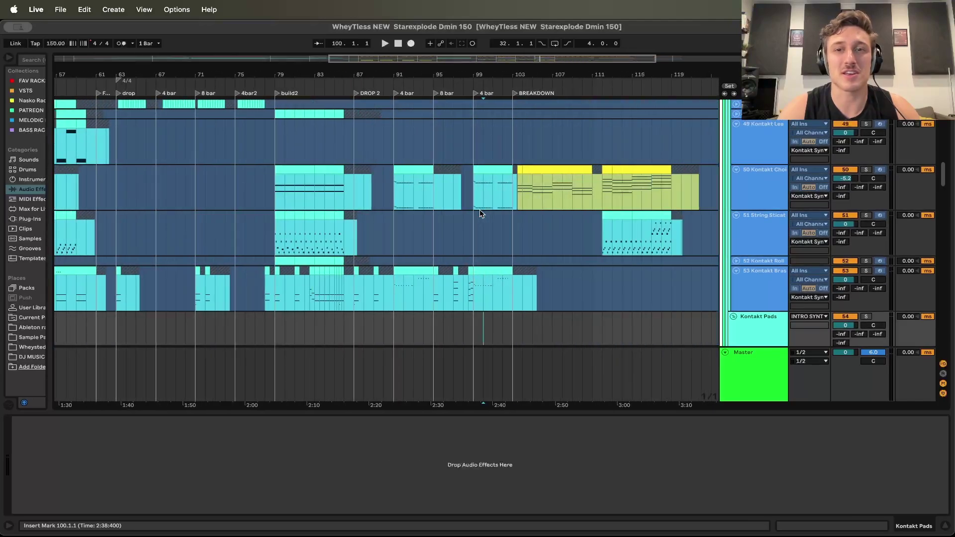
scroll(480, 213, up, 3)
scroll(480, 213, left, 6)
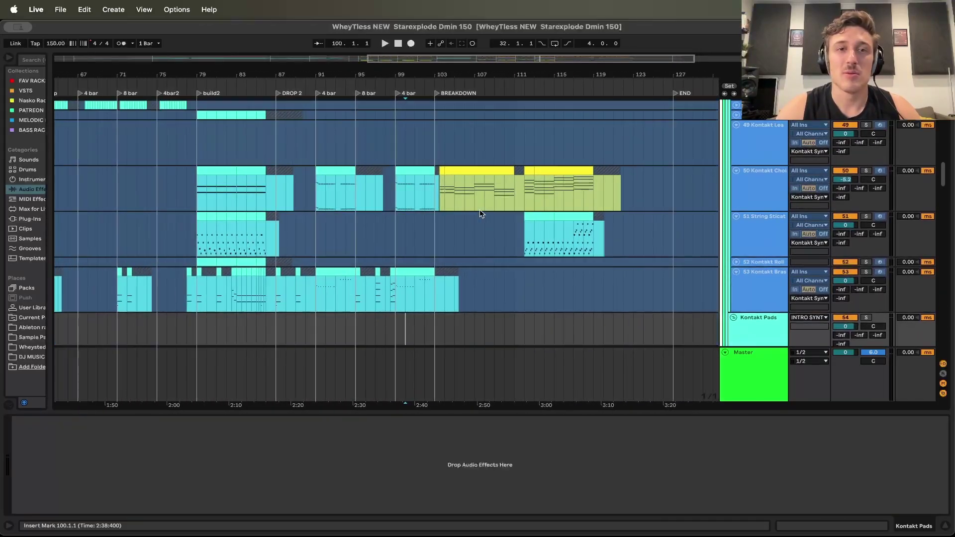
Select the breakdown vocal on the NEW VOX track from bar 103.1.1 to 120.1.1
click(425, 175)
scroll(485, 176, up, 15)
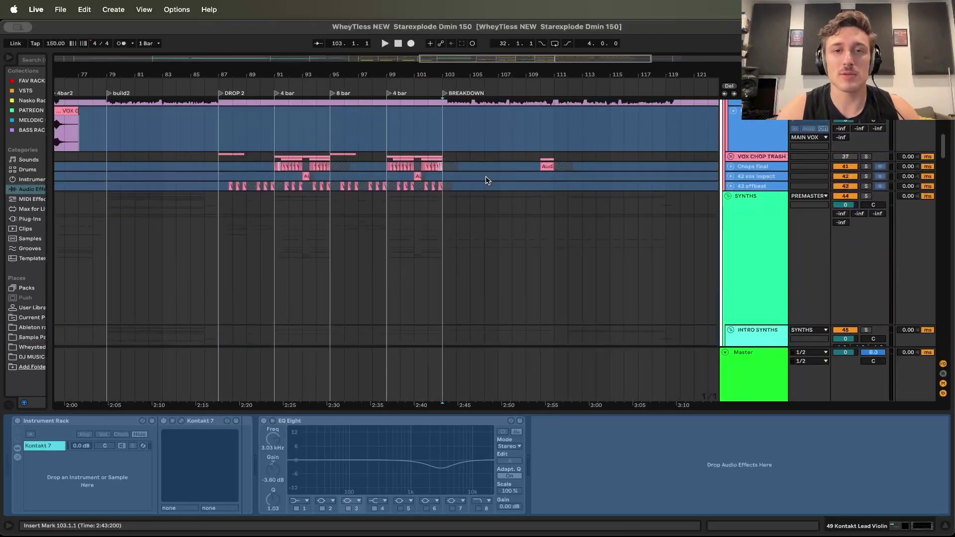
scroll(486, 176, down, 10)
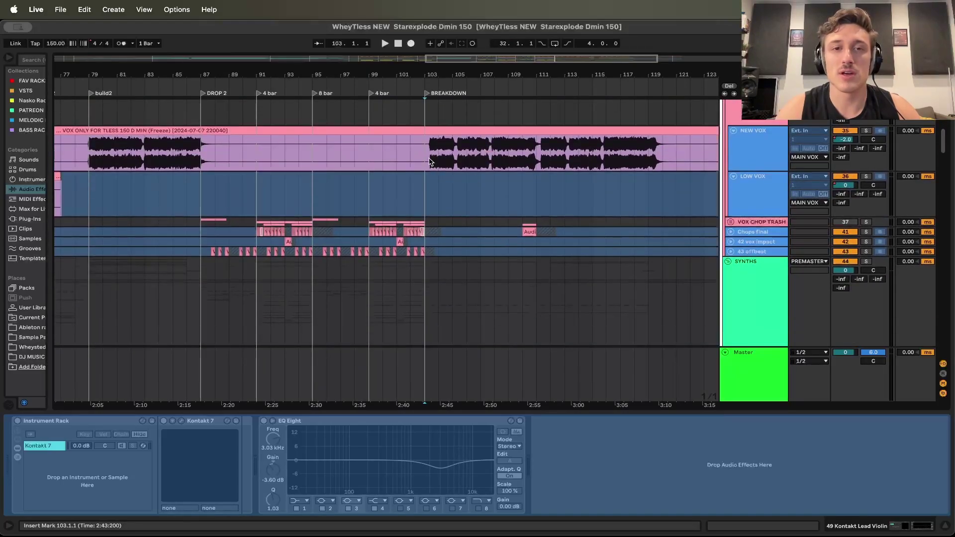
drag(425, 149, 655, 162)
Select the Kontakt Choir part from bar 103.3.1 to 119.1.1, and the lead guitar and guitars stems from 103.1.1 to 125.1.1
scroll(655, 162, down, 10)
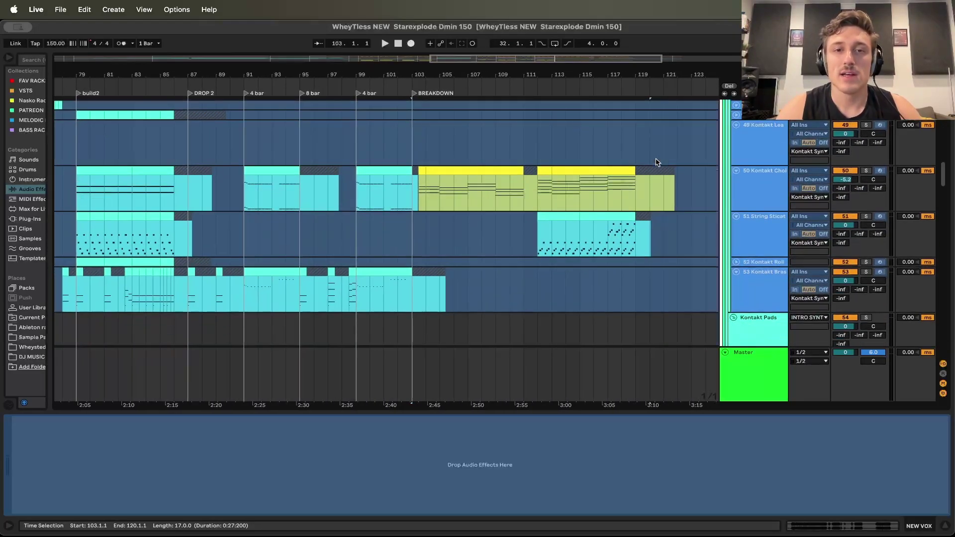
drag(420, 197, 637, 198)
scroll(638, 198, down, 10)
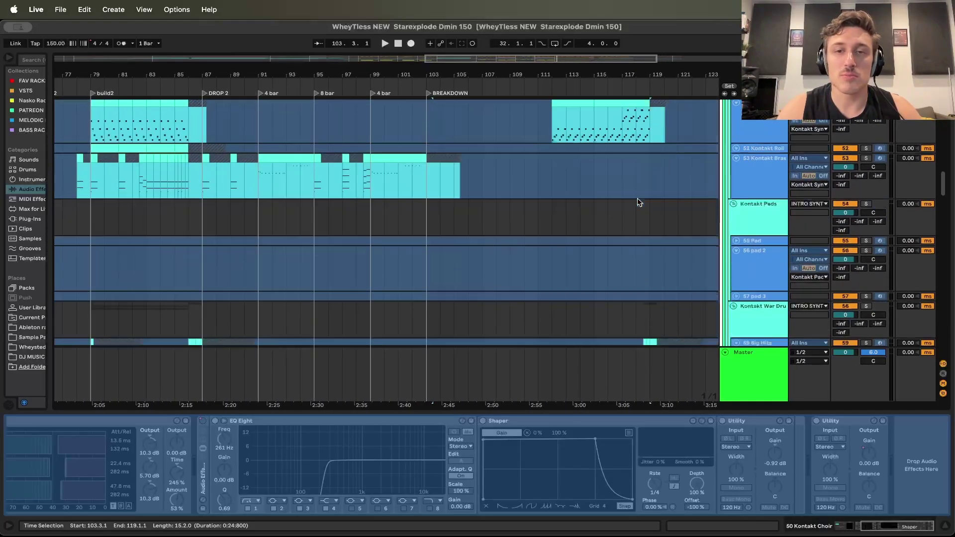
scroll(637, 198, down, 15)
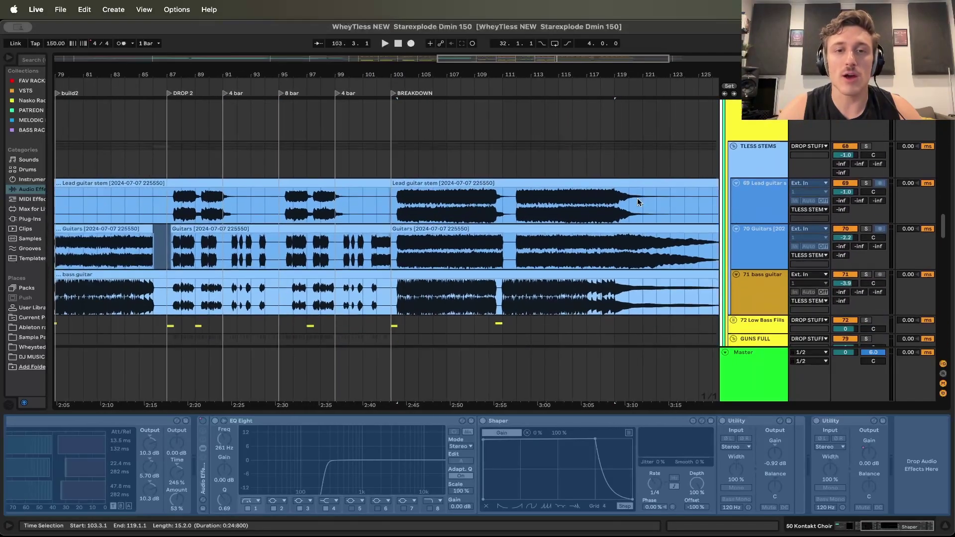
click(381, 191)
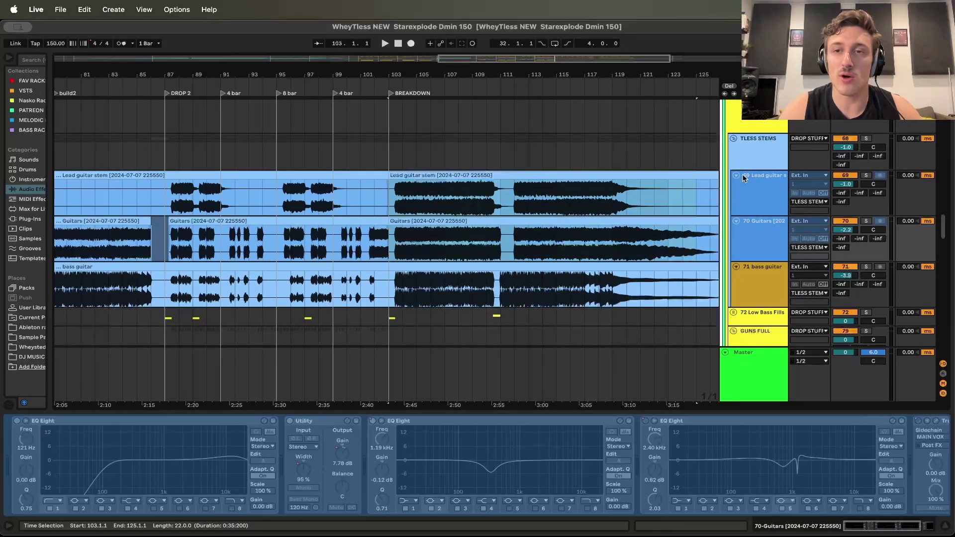
Play the OG A section and 102 BadKlaat tracks soloed together from bar 104.1.1, comparing their breakdown clips
scroll(381, 191, down, 15)
click(380, 181)
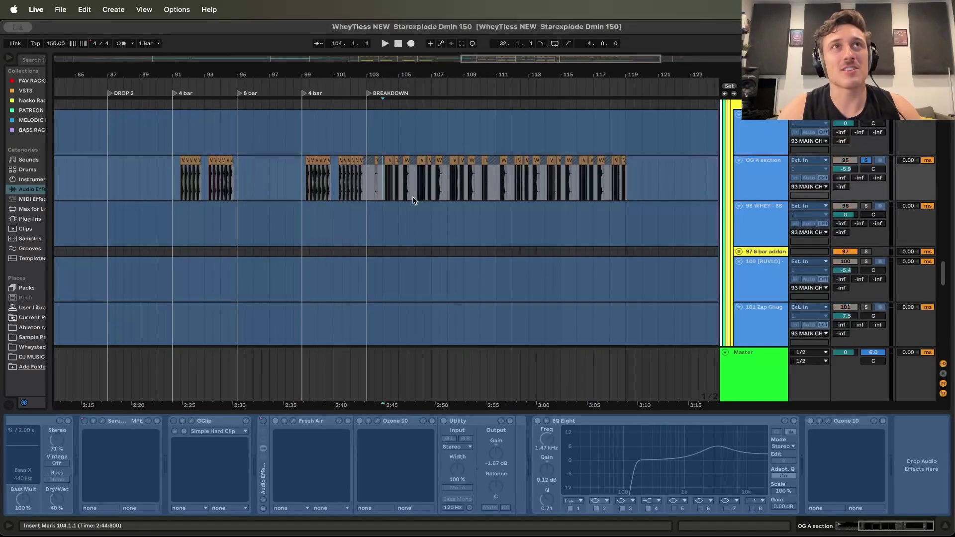
scroll(426, 218, down, 5)
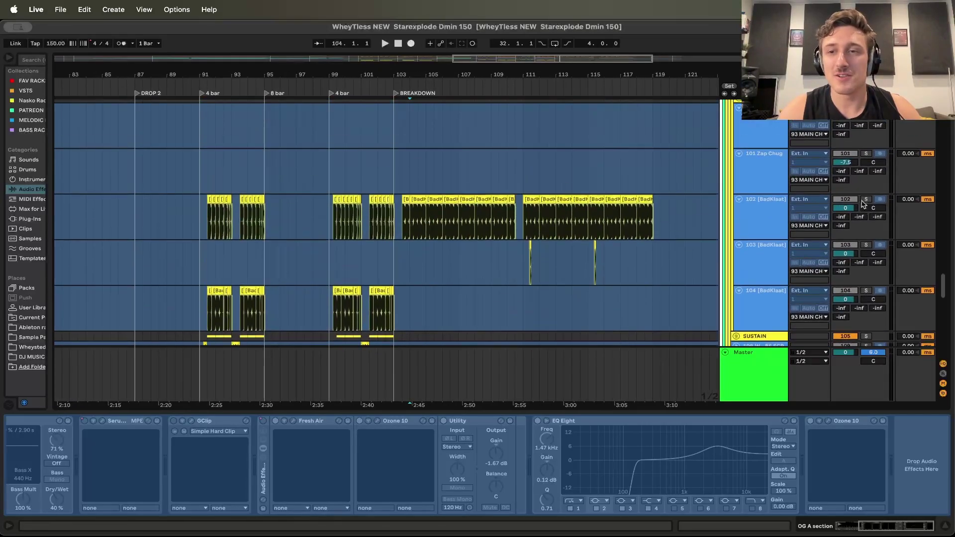
click(867, 246)
key(space)
scroll(571, 254, up, 5)
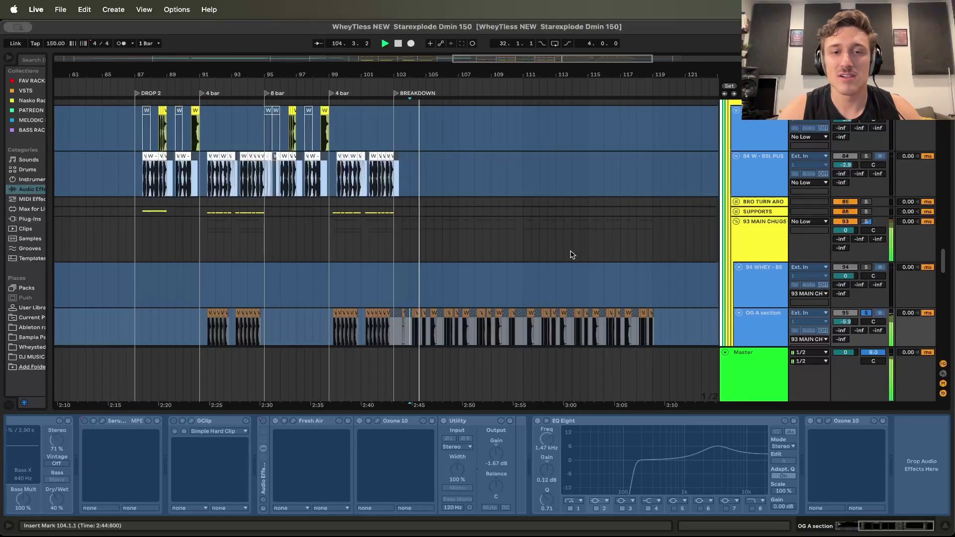
scroll(571, 254, down, 3)
scroll(571, 255, up, 5)
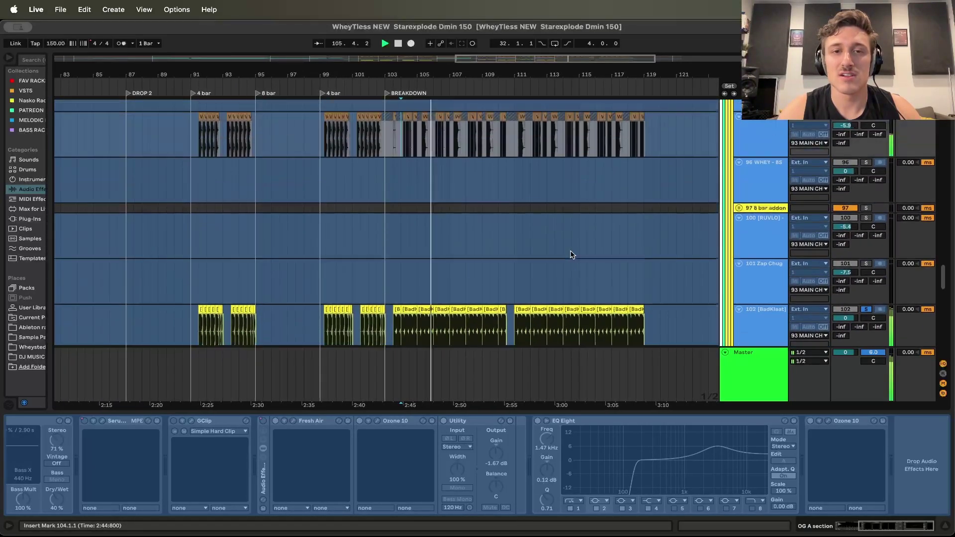
scroll(572, 254, down, 2)
scroll(572, 255, up, 3)
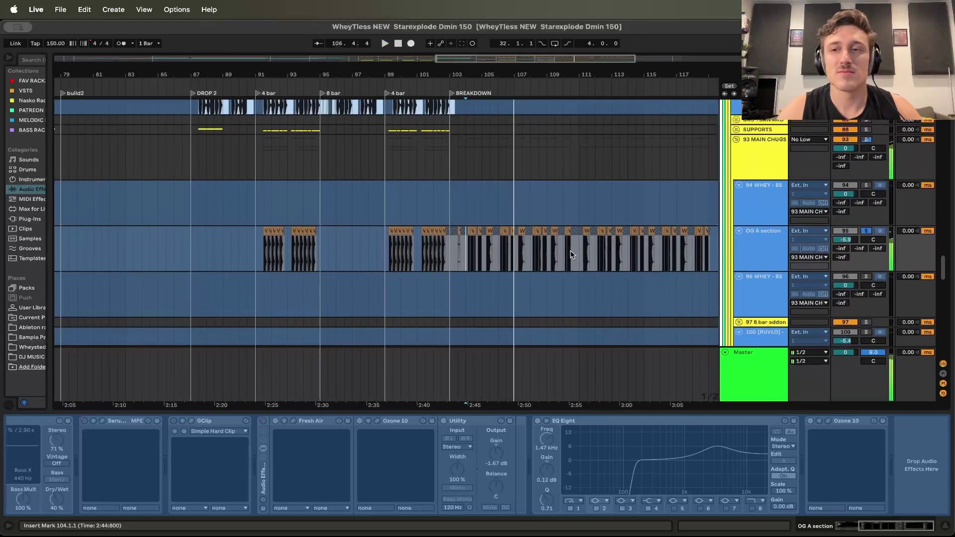
Play from bar 102.3.1 with the top-level drums group selected, reviewing the metal kick, snare and cymbal parts leading into the breakdown
click(441, 195)
key(space)
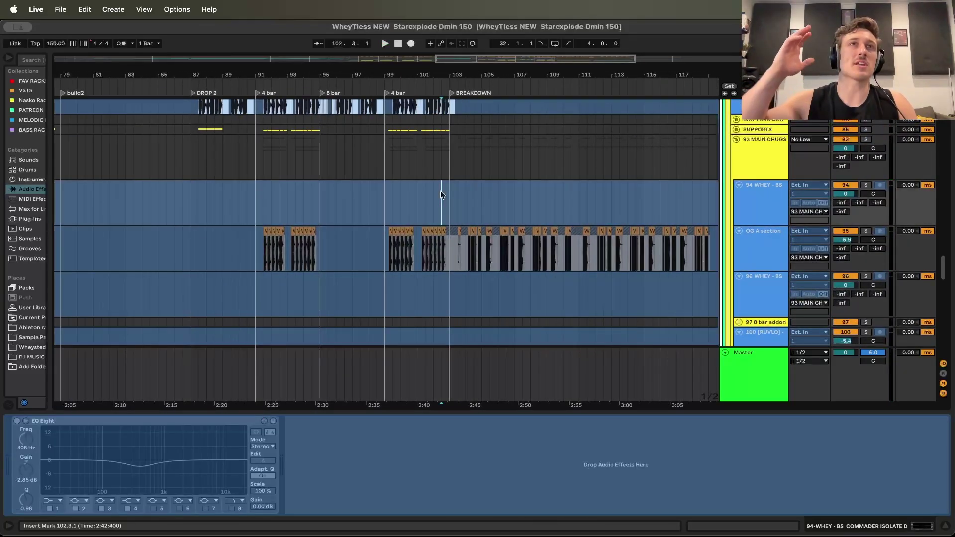
scroll(555, 200, up, 15)
scroll(555, 200, up, 15)
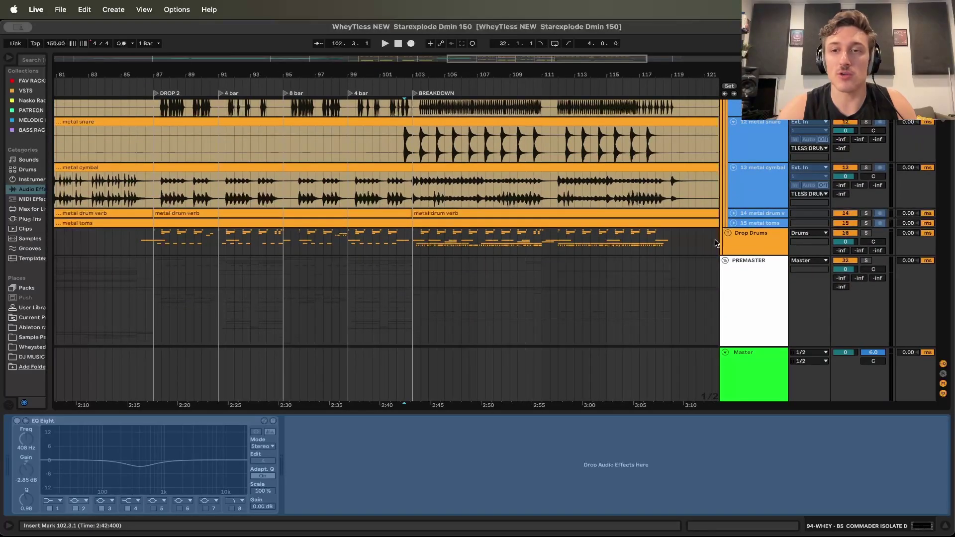
scroll(512, 225, up, 2)
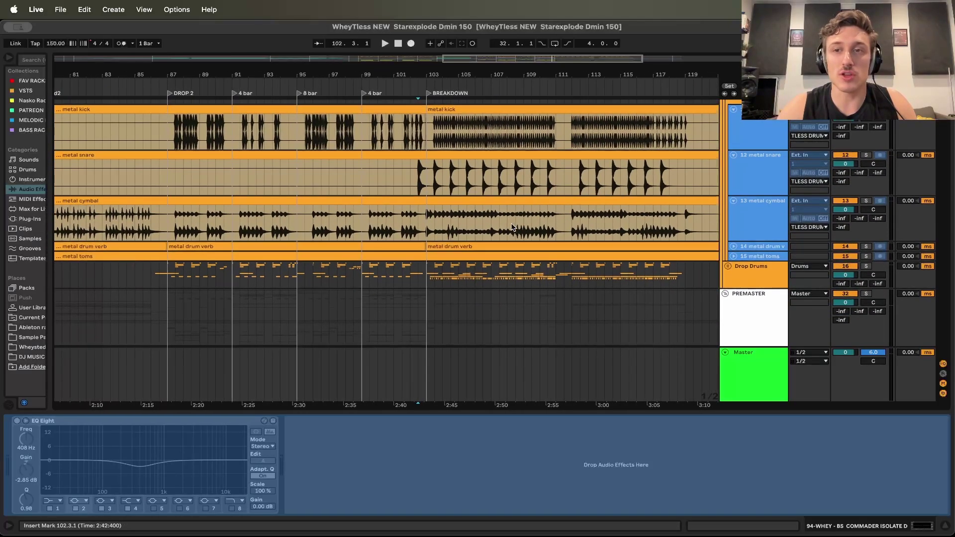
scroll(512, 228, up, 3)
scroll(752, 125, up, 1)
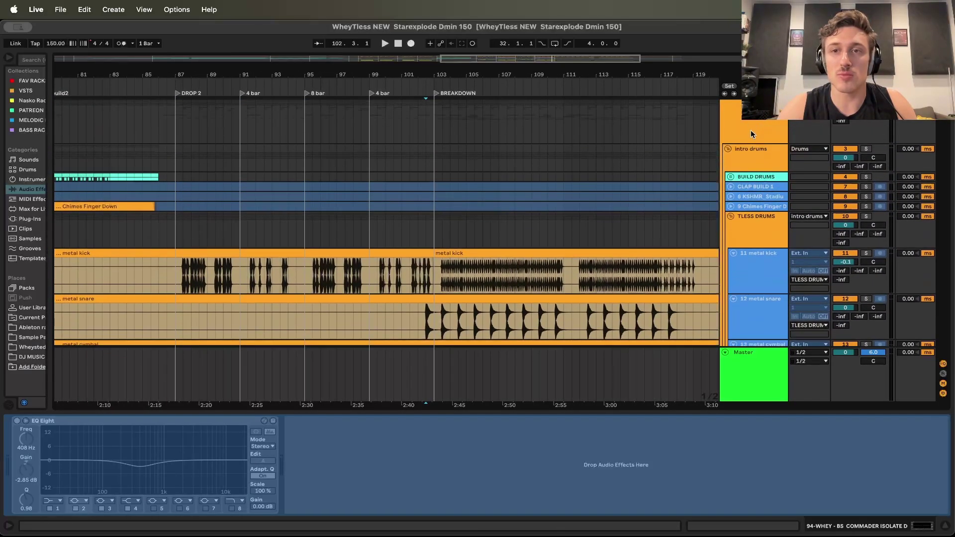
click(750, 130)
key(space)
scroll(543, 183, down, 5)
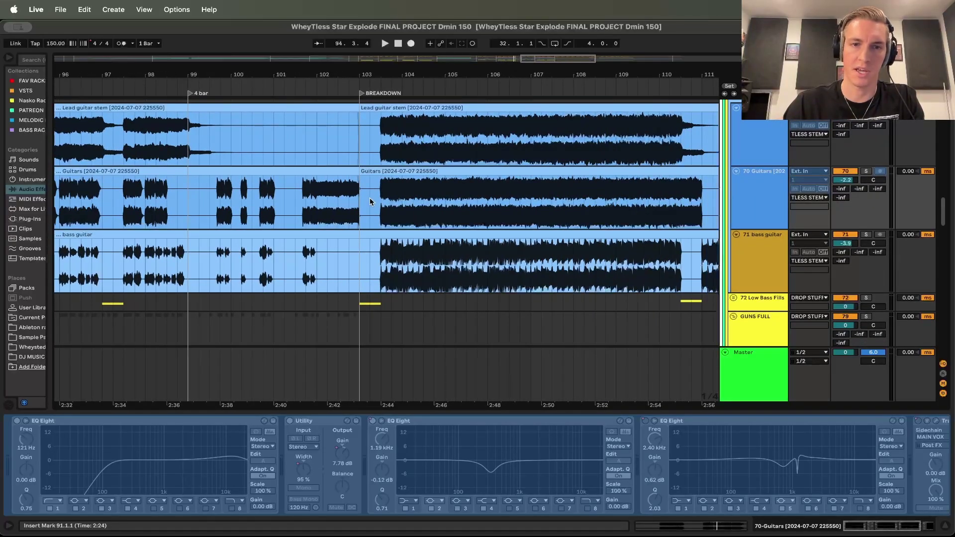
Play the 70 Guitars track soloed from bar 103.3.1 of the breakdown, and turn its solo off
click(358, 199)
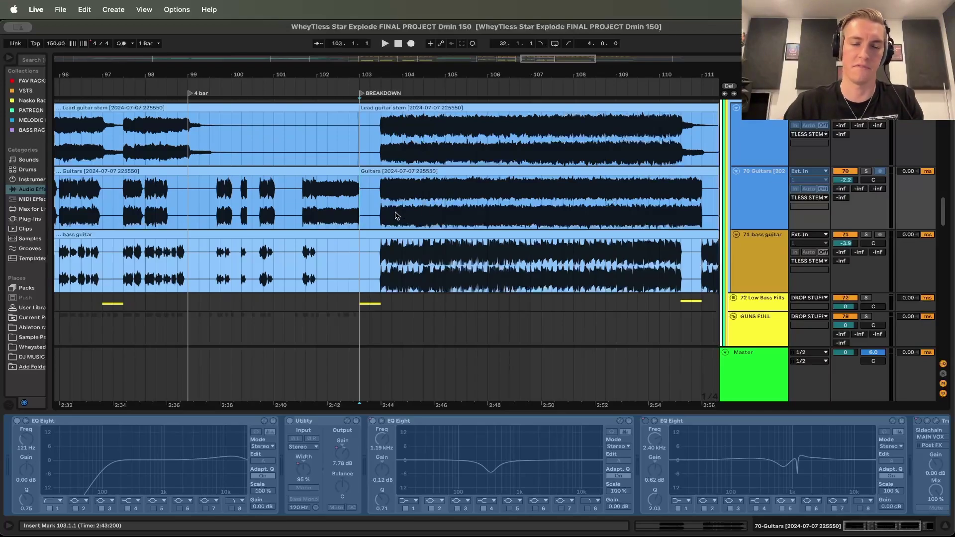
scroll(394, 215, right, 5)
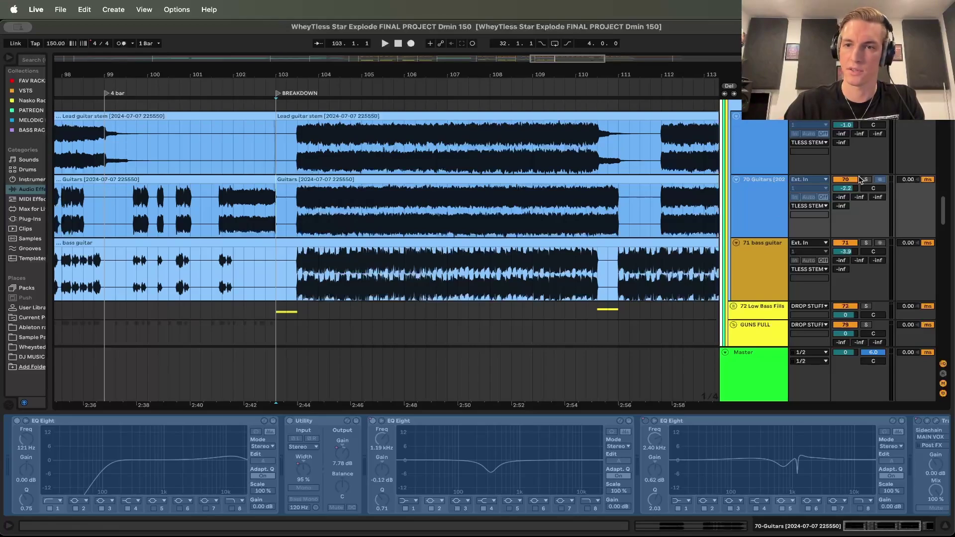
click(864, 180)
click(297, 208)
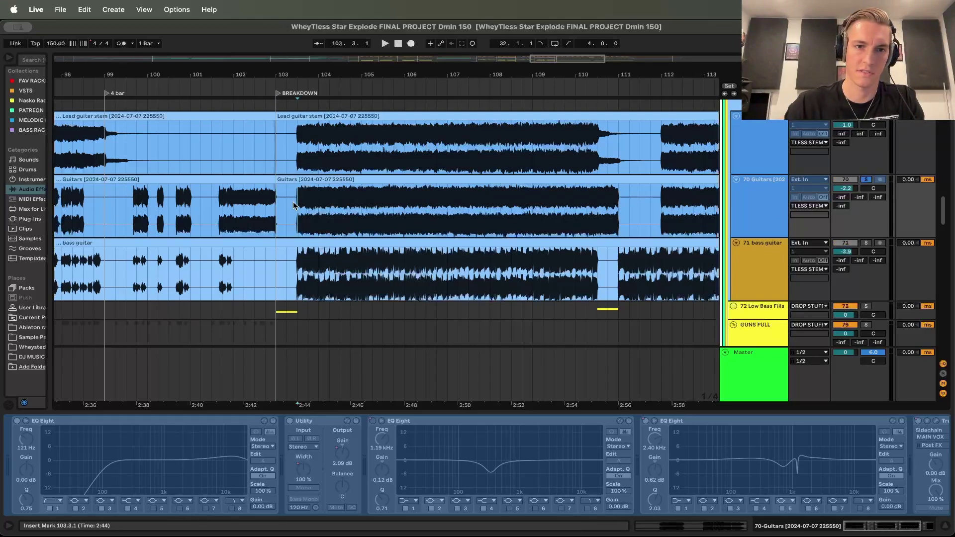
key(space)
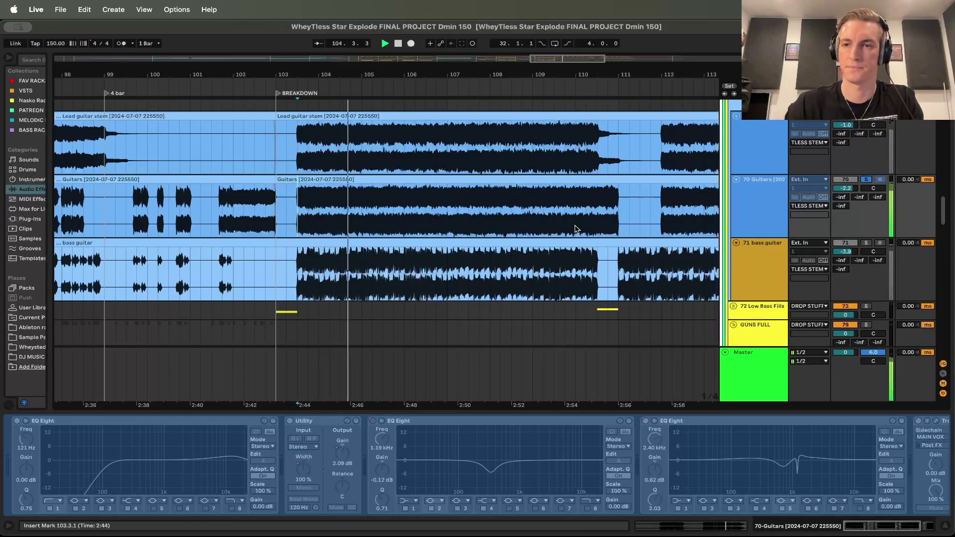
click(865, 179)
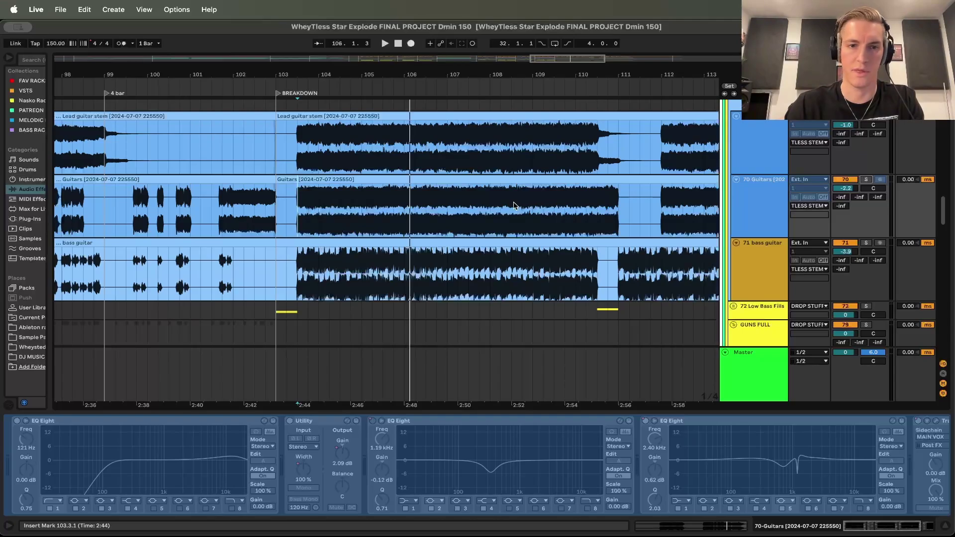
Audition the 71 bass guitar track soloed from bar 103.3.1, ending with its solo off and playback stopped
scroll(508, 215, right, 5)
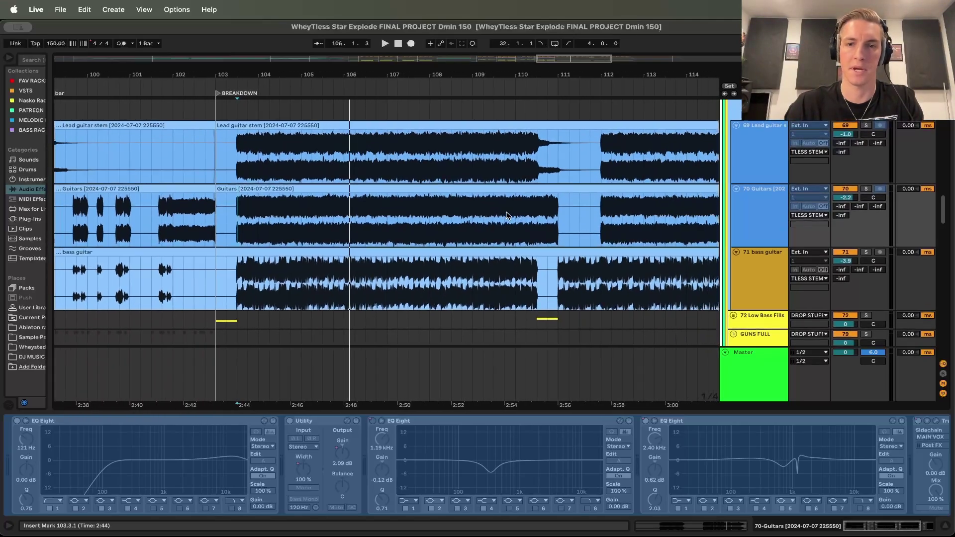
scroll(508, 216, right, 1)
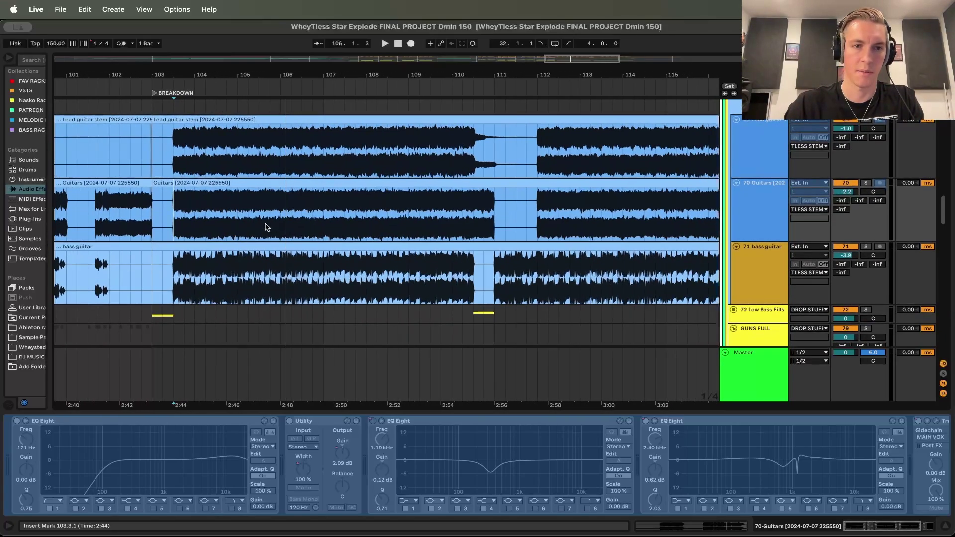
scroll(351, 209, right, 2)
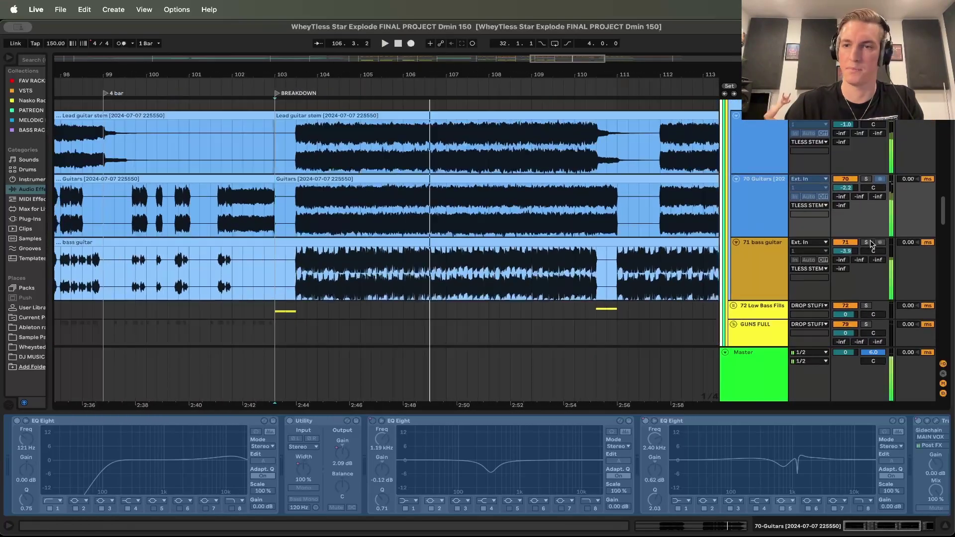
click(866, 242)
click(306, 268)
key(space)
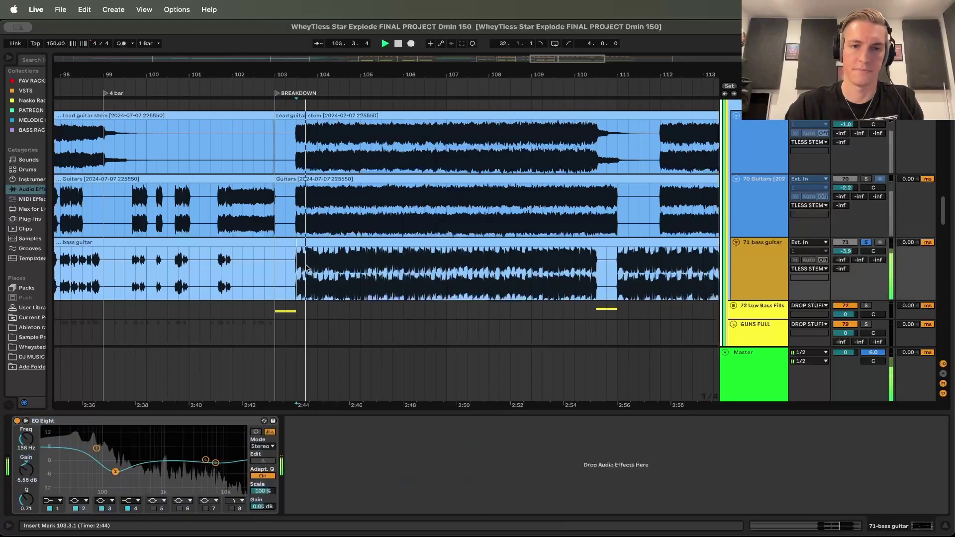
click(866, 242)
key(space)
Play the 69 Lead guitar stem soloed from bar 103.3.1, and turn its solo off to hear it with the other breakdown layers
scroll(429, 196, up, 1)
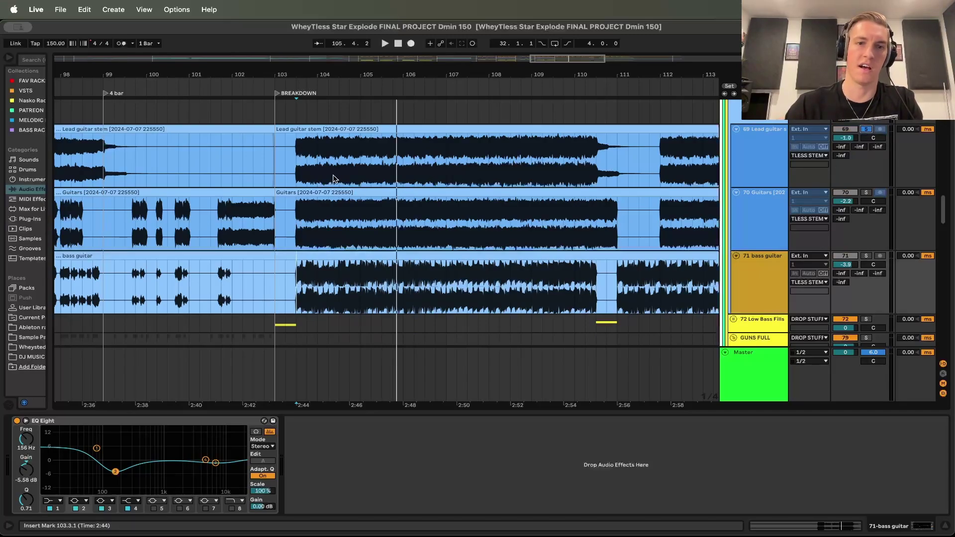
click(297, 156)
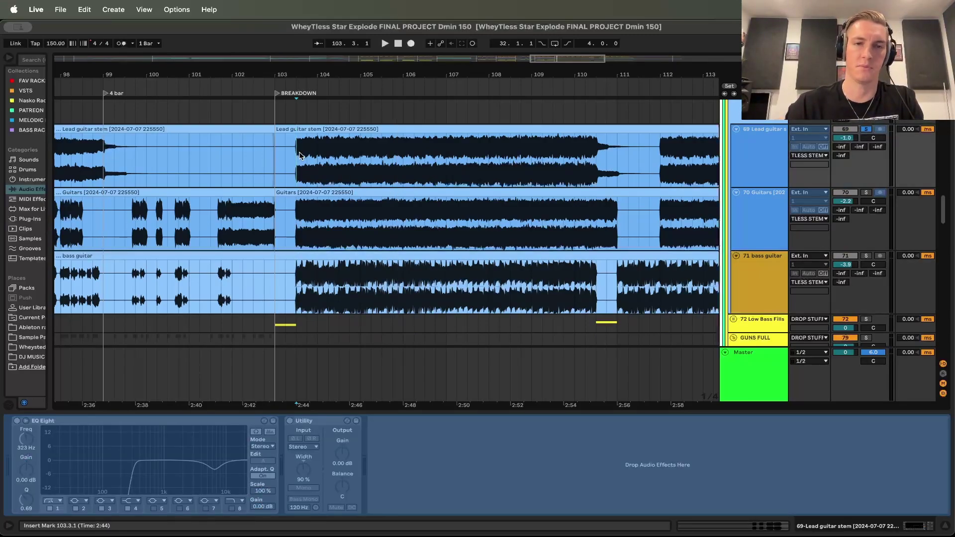
scroll(332, 161, right, 1)
scroll(348, 161, left, 3)
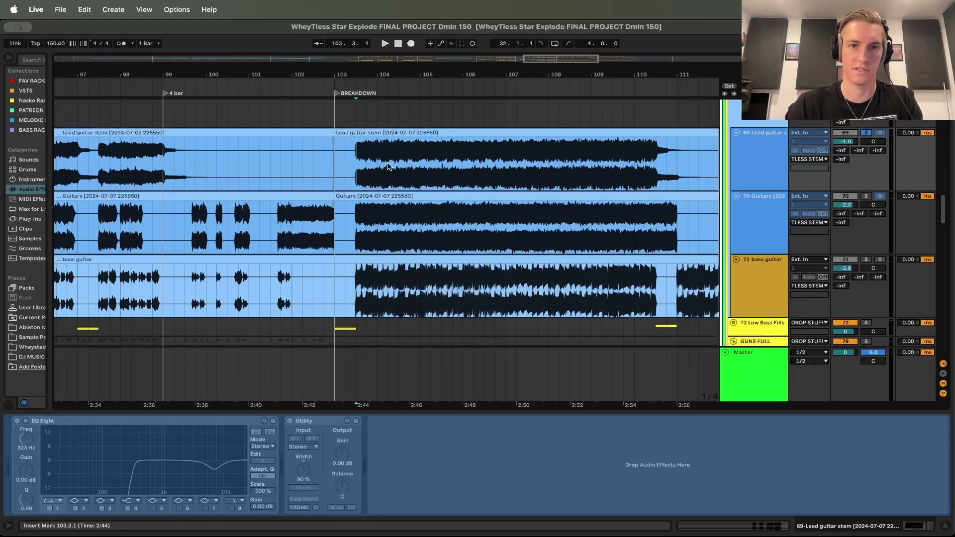
key(space)
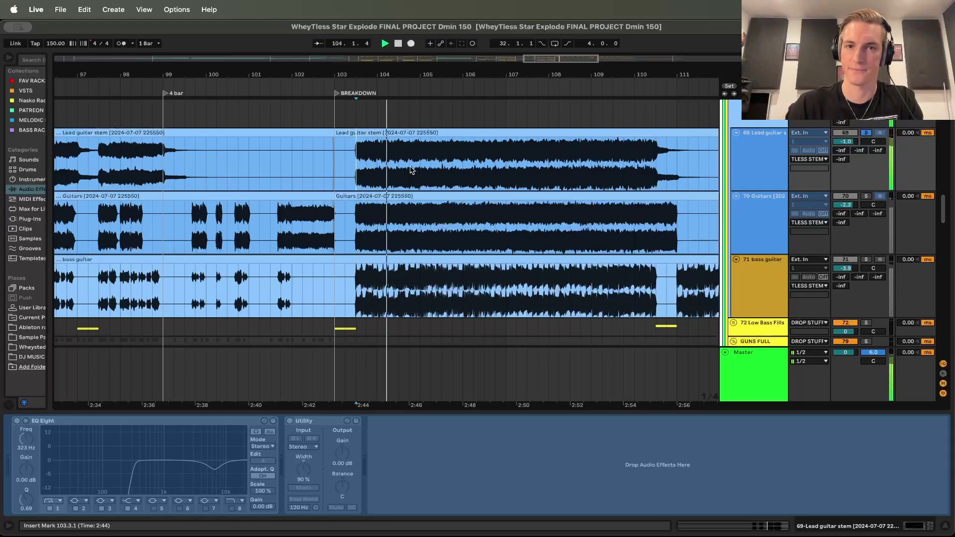
scroll(410, 170, right, 1)
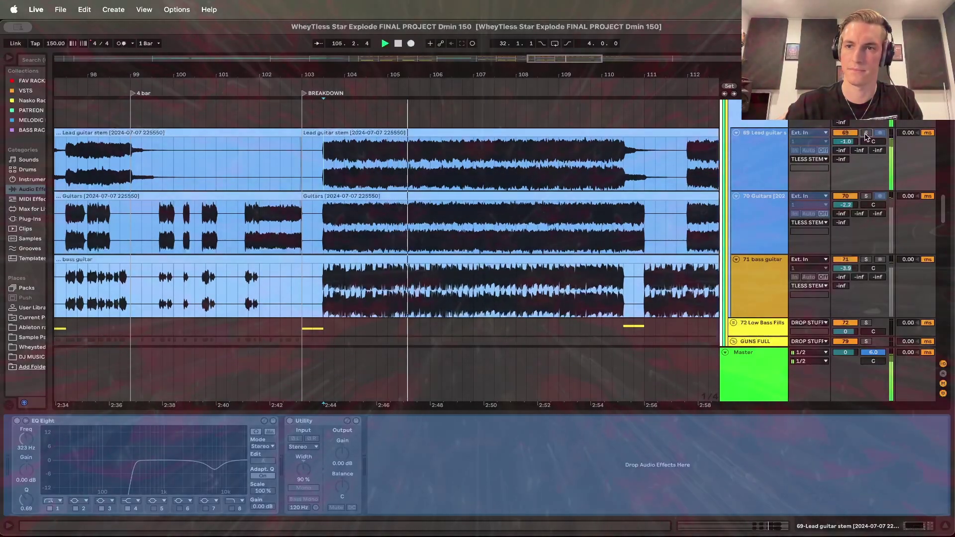
scroll(517, 200, down, 1)
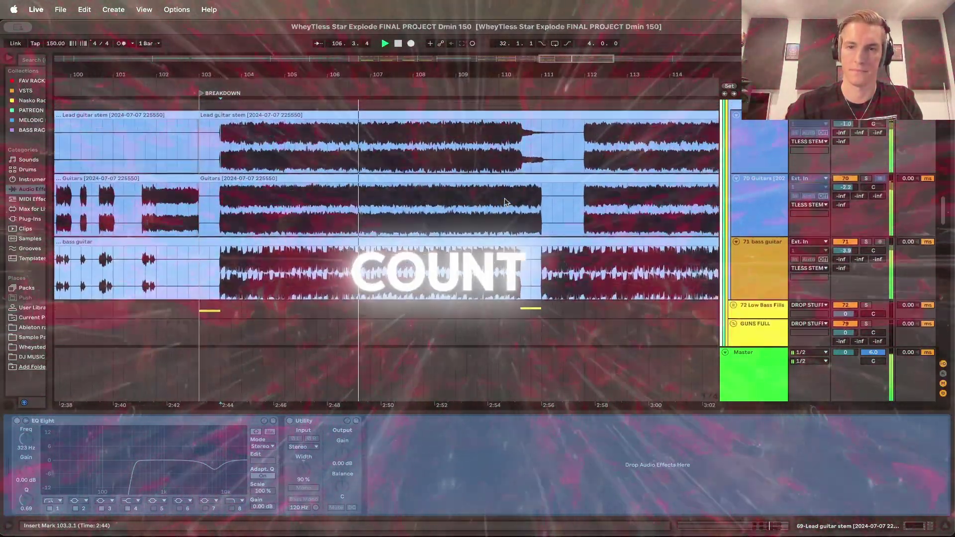
scroll(504, 202, right, 2)
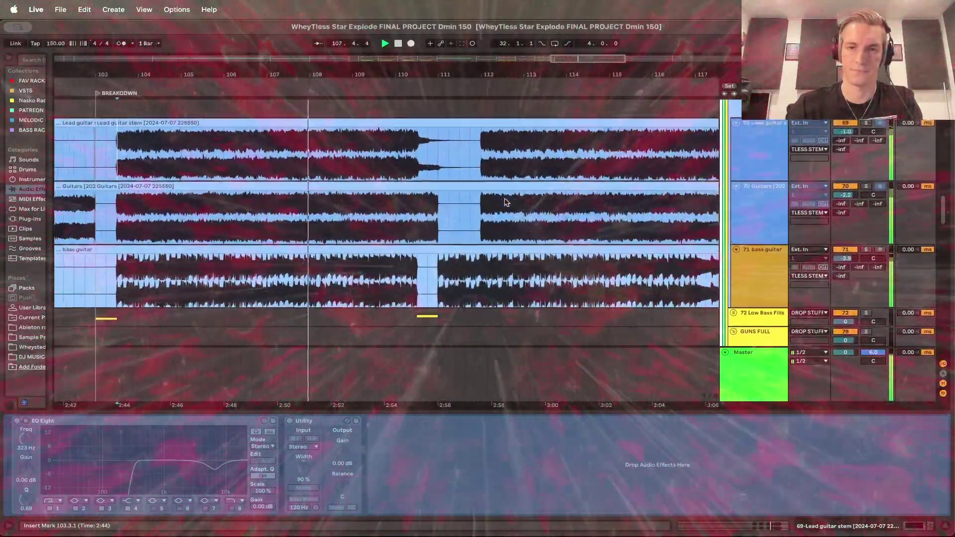